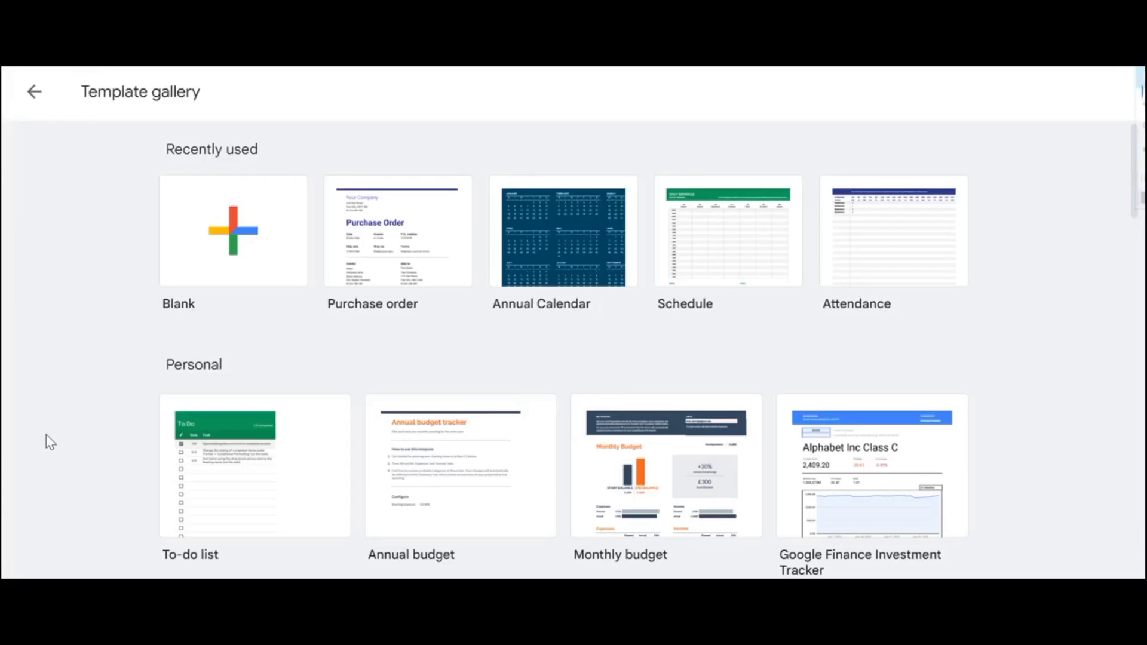
Create a spreadsheet from the Purchase order template and look through its layout
left_click(33, 93)
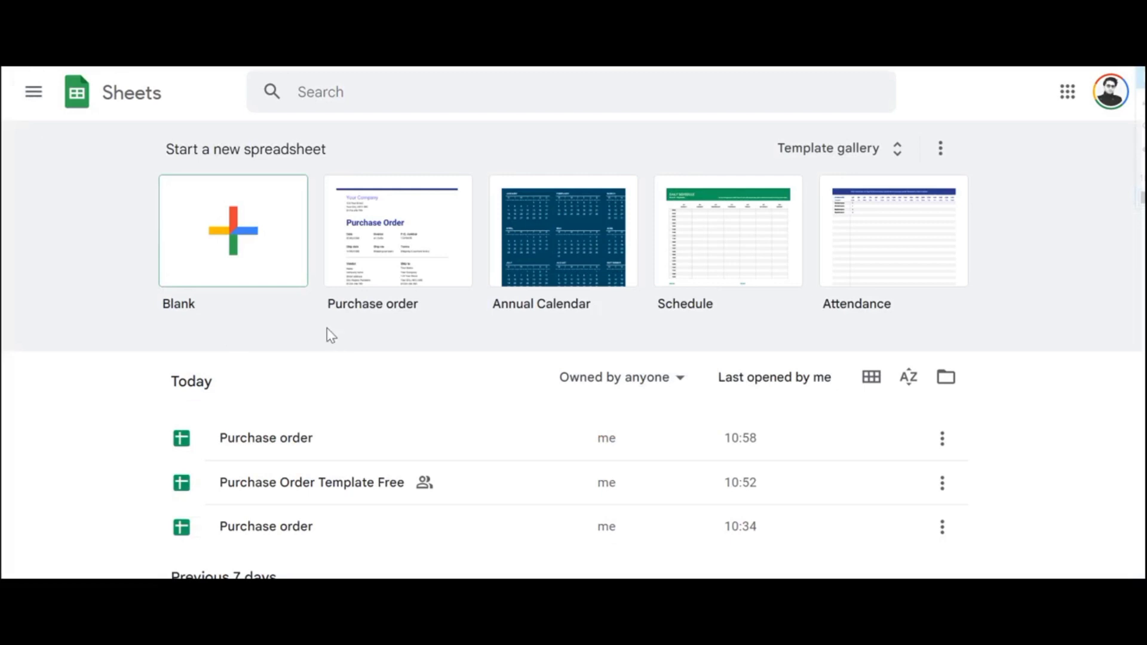
left_click(386, 272)
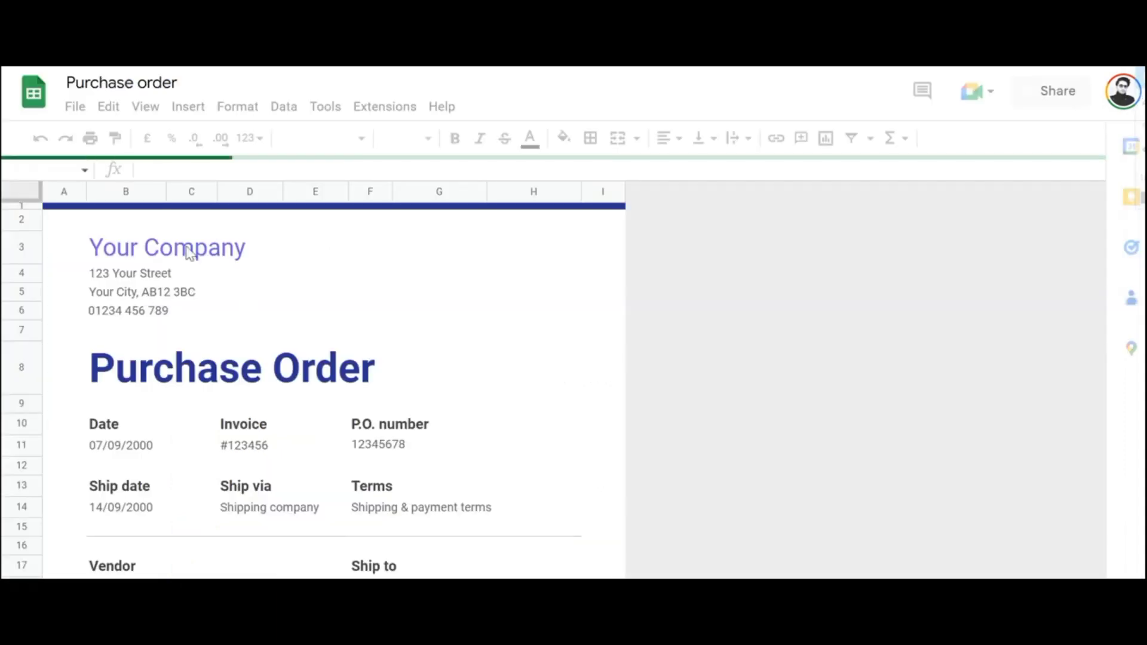
scroll(197, 255, "down", 5)
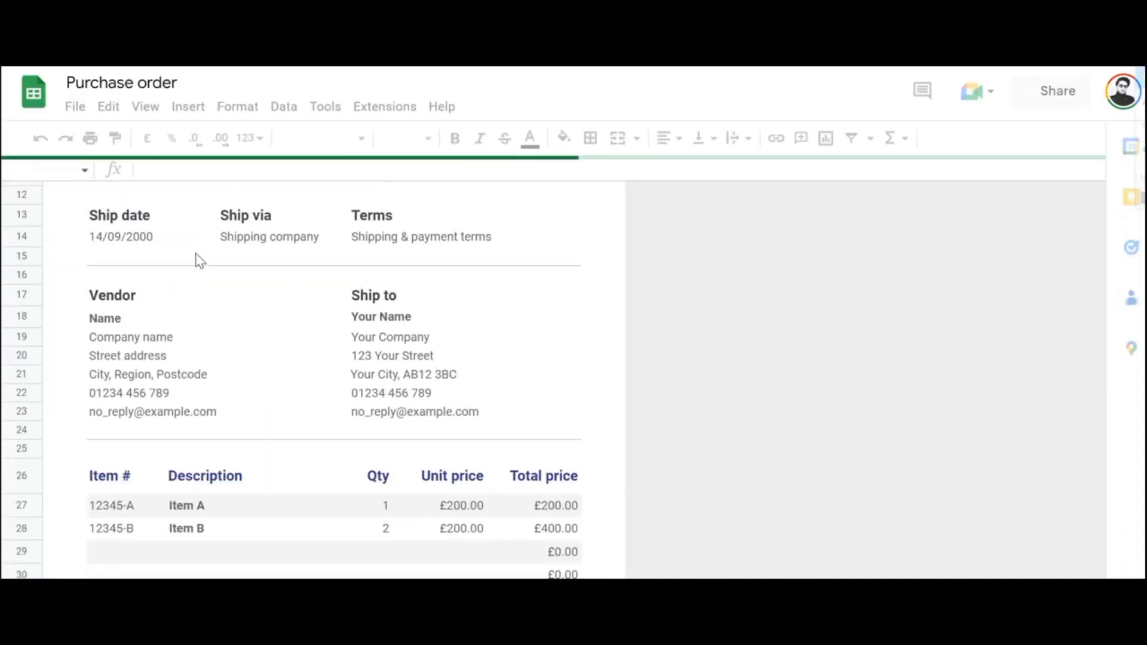
scroll(213, 268, "down", 3)
scroll(227, 286, "up", 8)
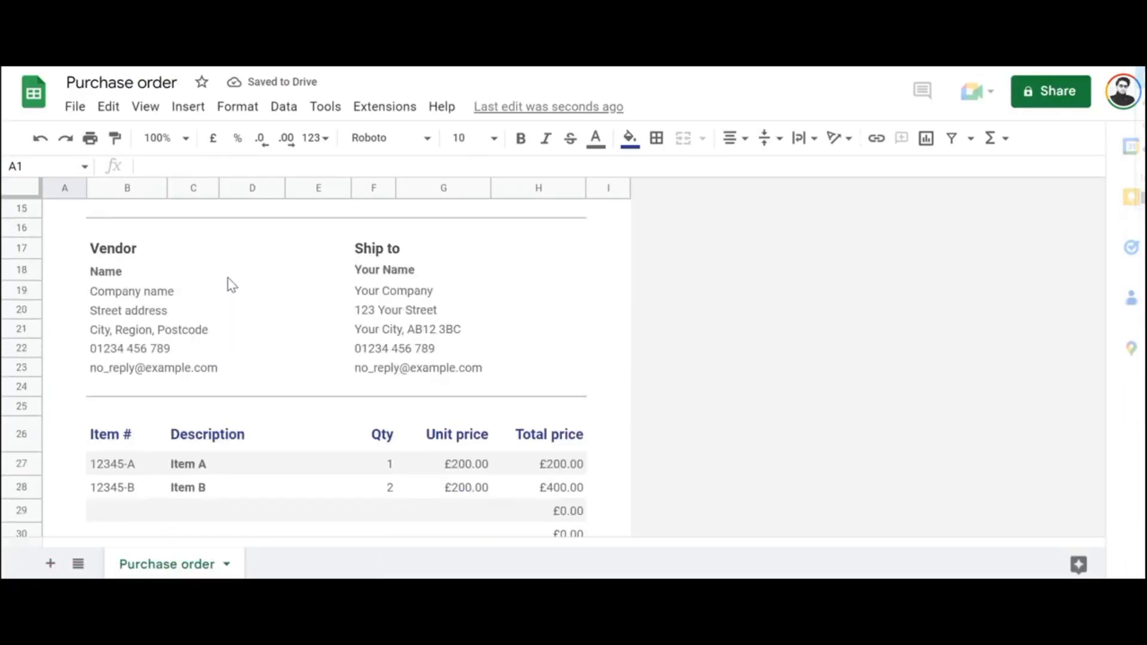
scroll(145, 261, "up", 1)
scroll(154, 267, "down", 3)
scroll(158, 267, "up", 3)
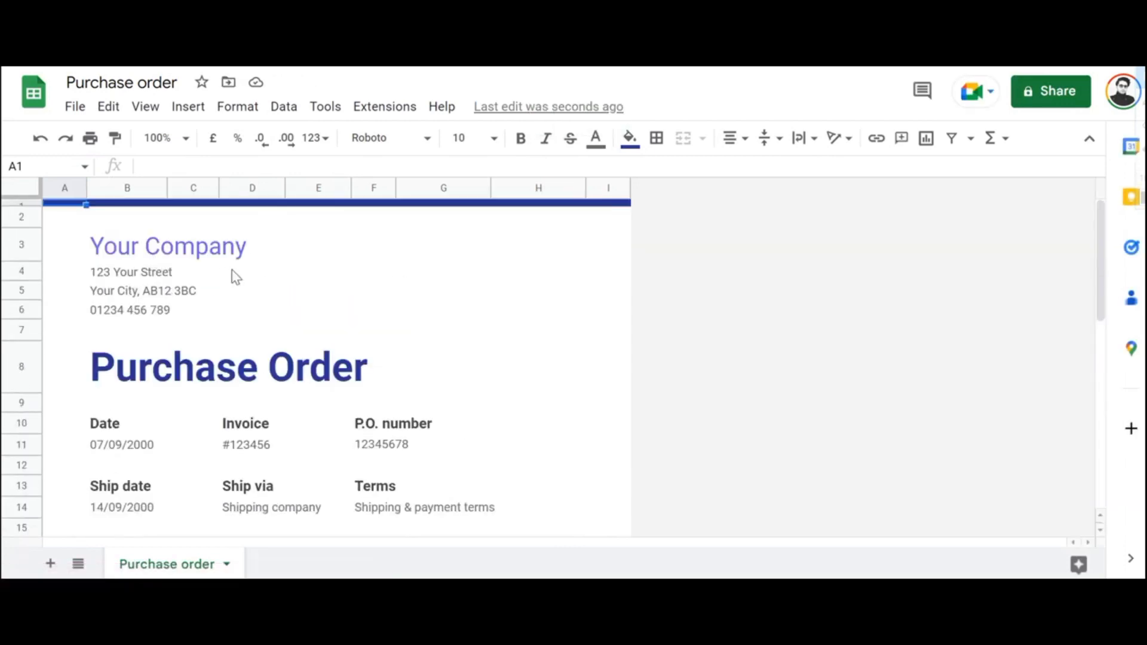
scroll(260, 286, "down", 5)
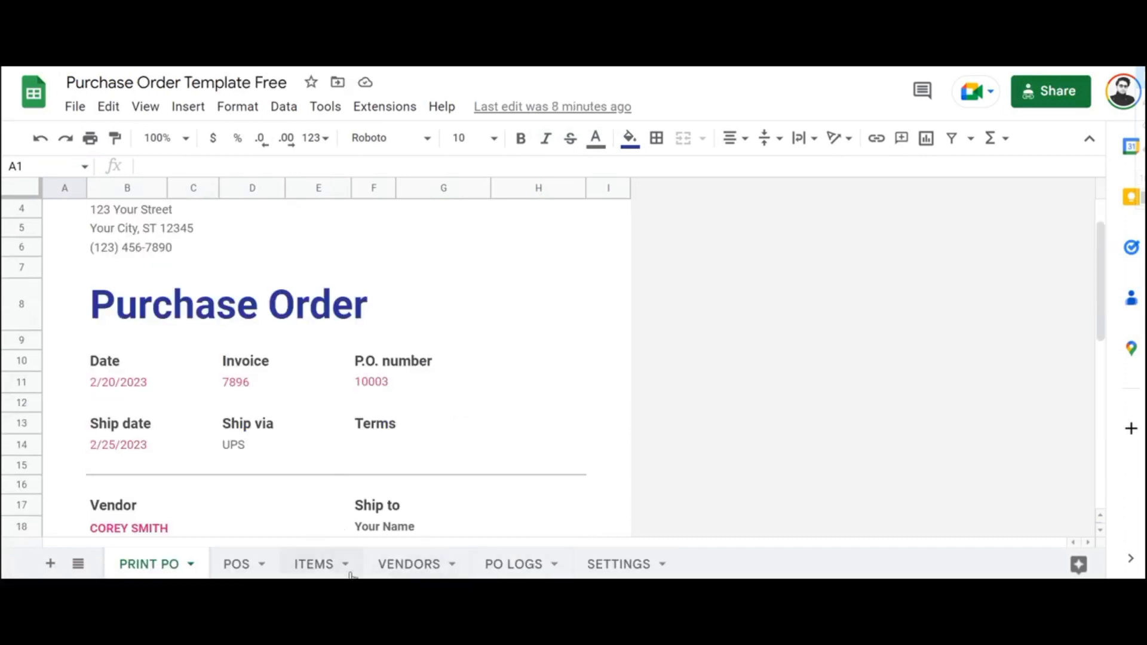
In the Purchase Order Template Free spreadsheet, review the PRINT PO, VENDORS, ITEMS, PO LOGS and SETTINGS sheets
scroll(382, 430, "up", 2)
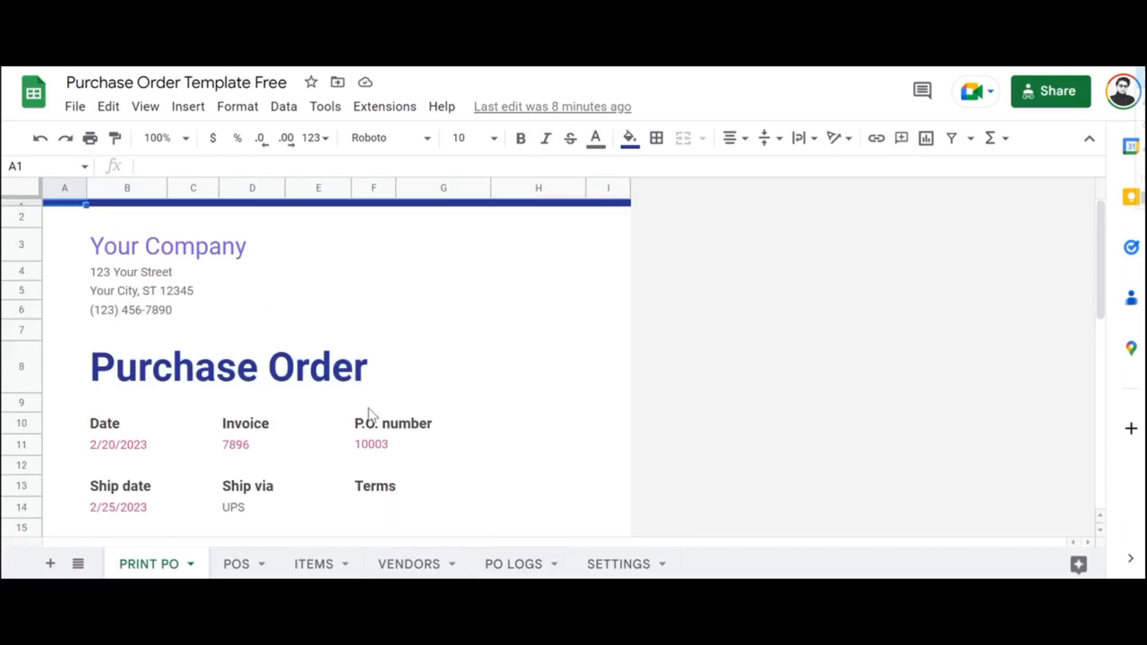
scroll(400, 356, "down", 3)
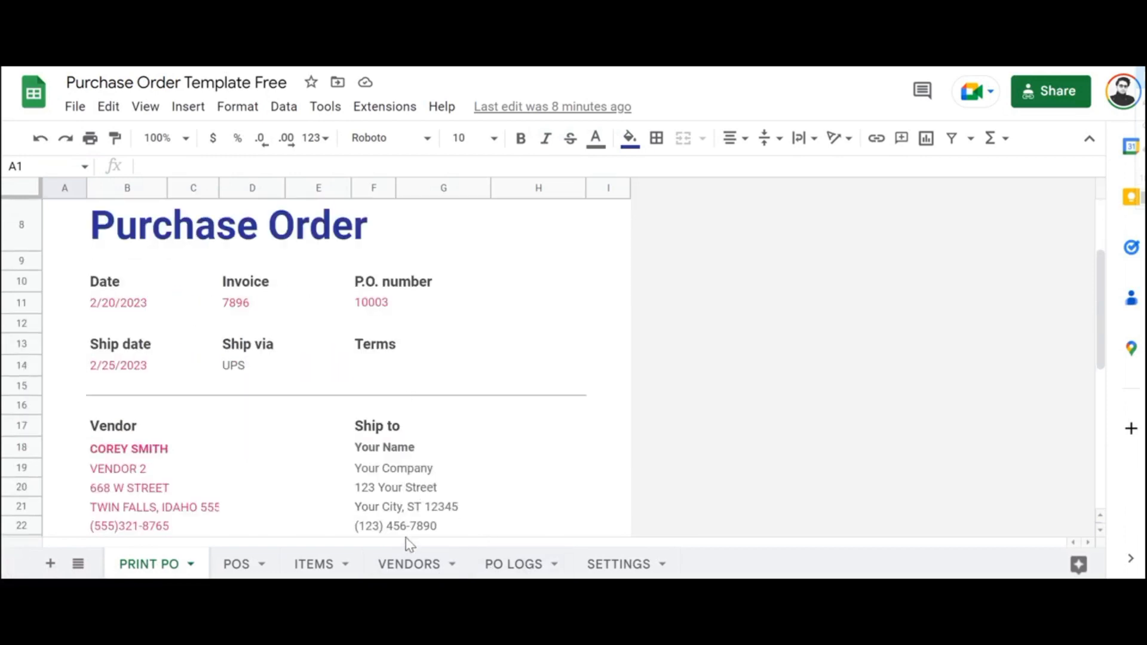
left_click(408, 562)
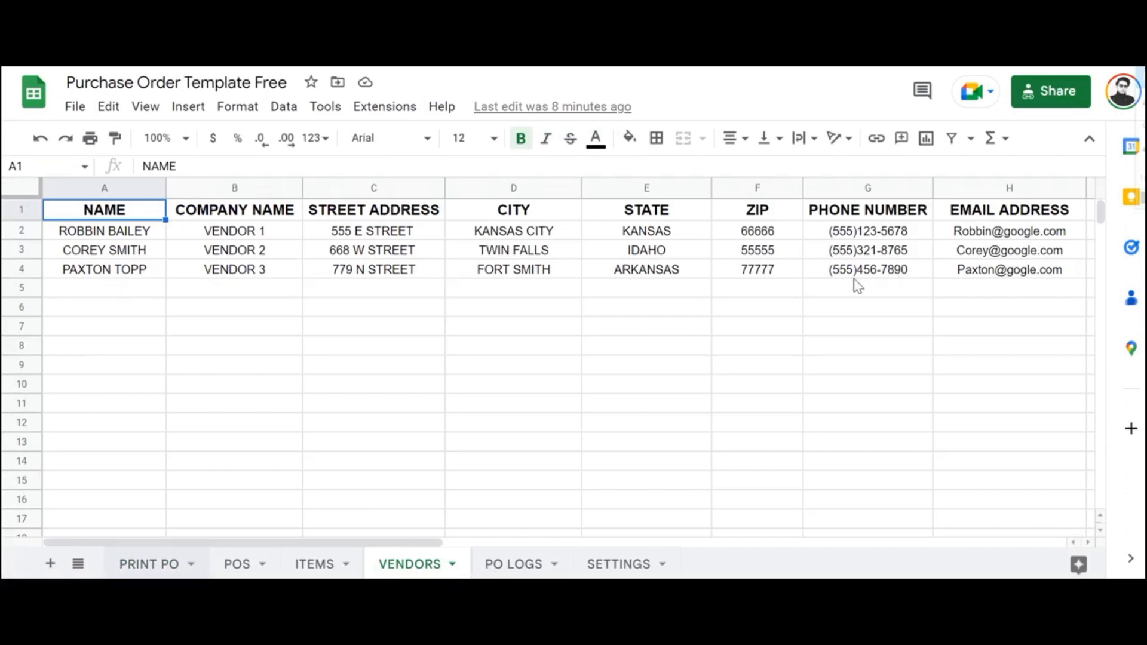
left_click(315, 566)
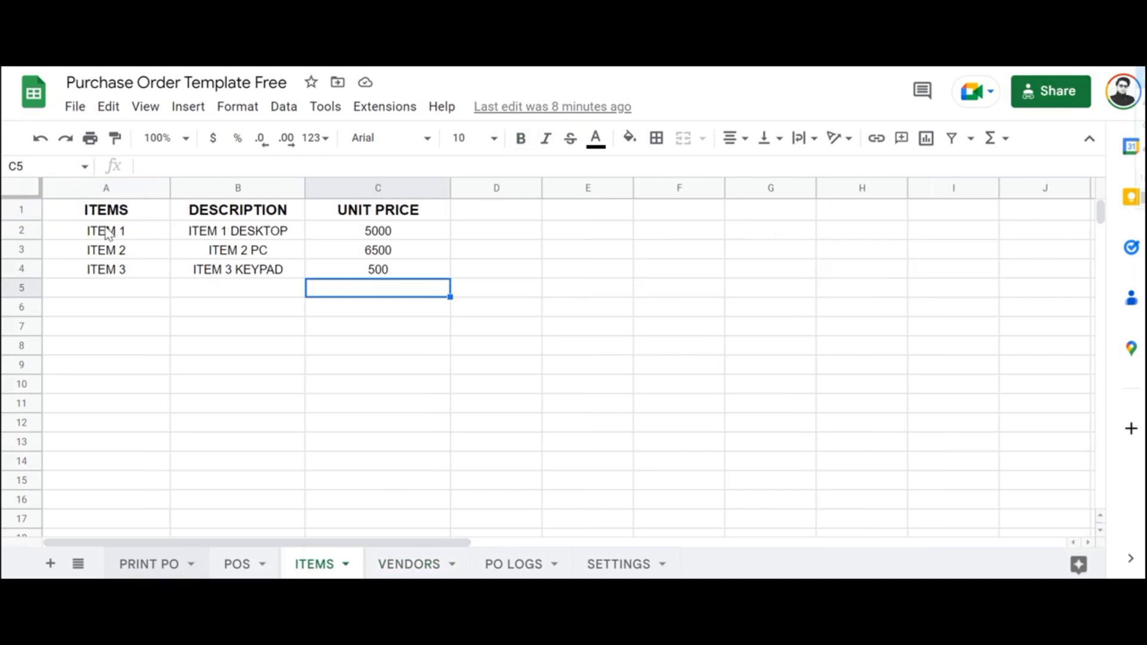
left_click(512, 566)
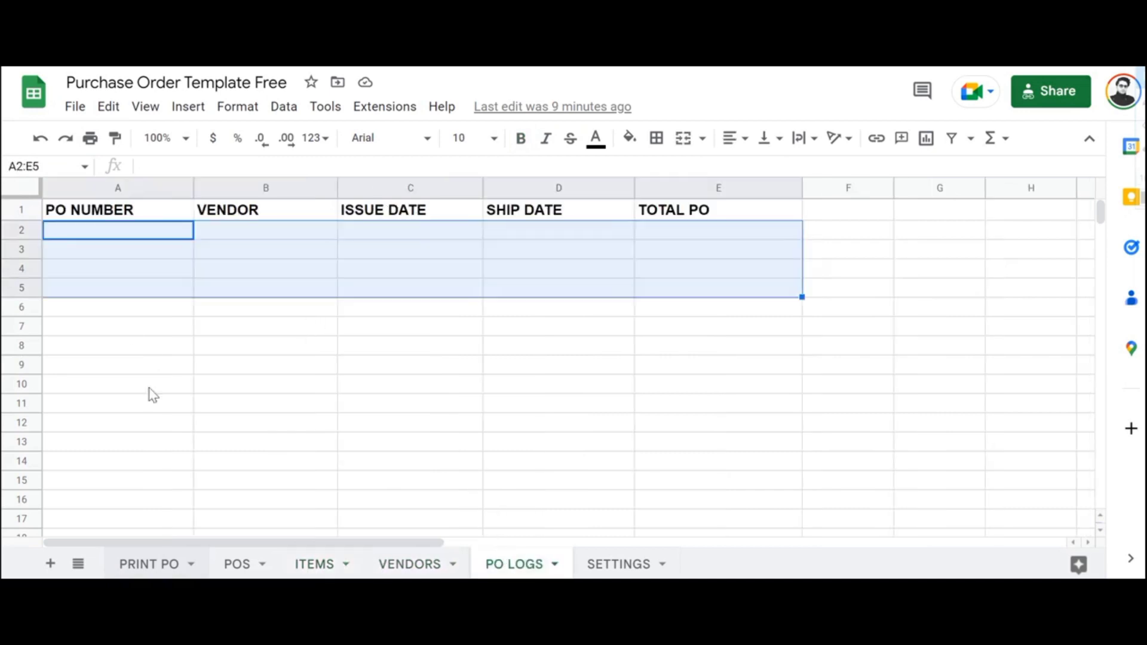
left_click(117, 250)
left_click_drag(120, 231, 726, 317)
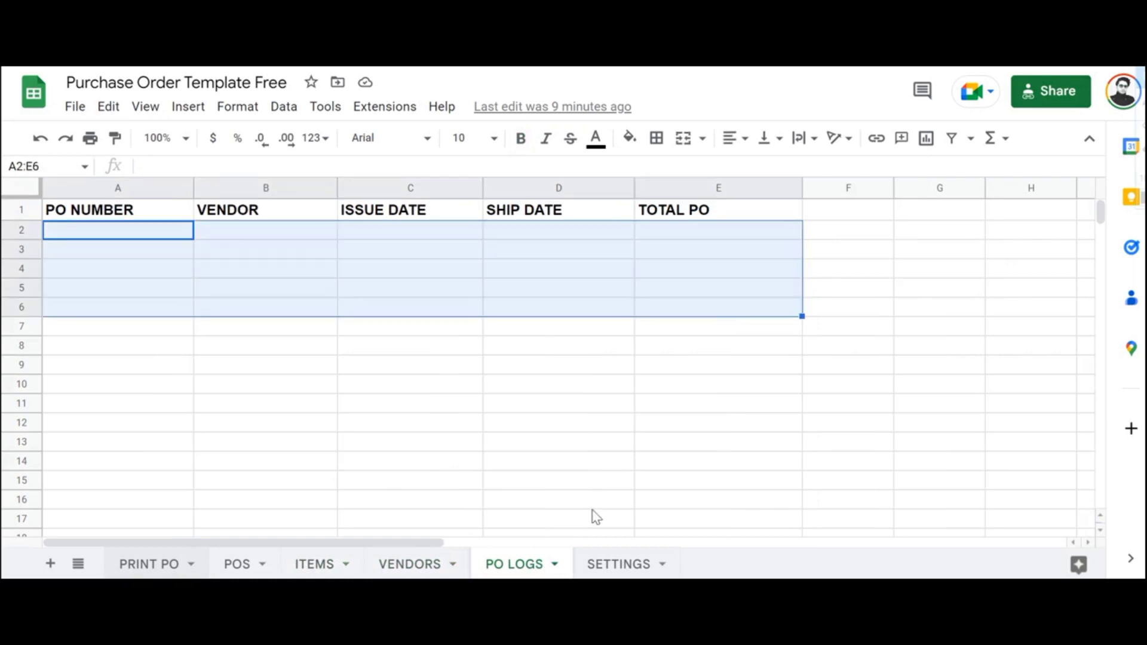
left_click(614, 561)
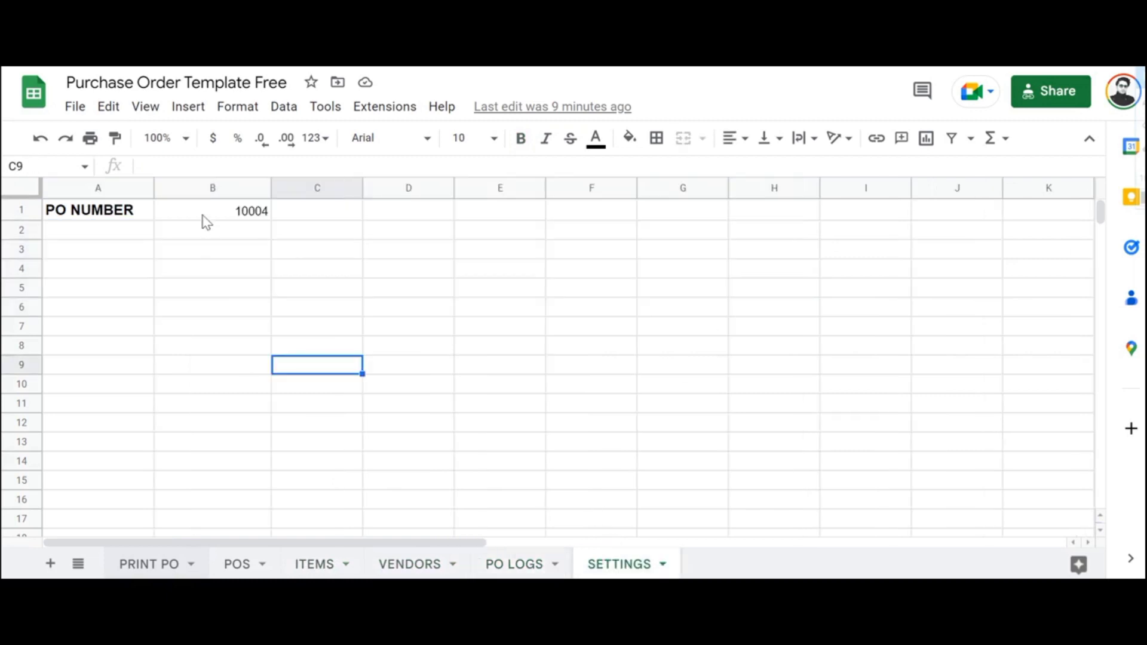
left_click(242, 216)
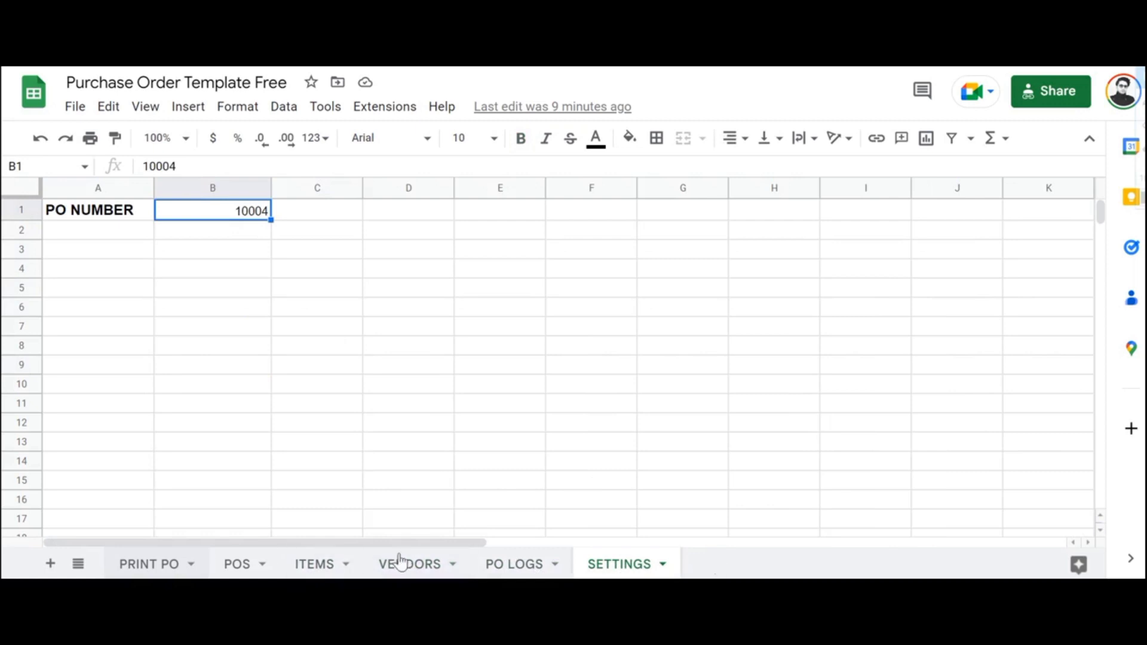
On the POS sheet, set the vendor in B6 to the first vendor in its drop-down list
left_click(242, 565)
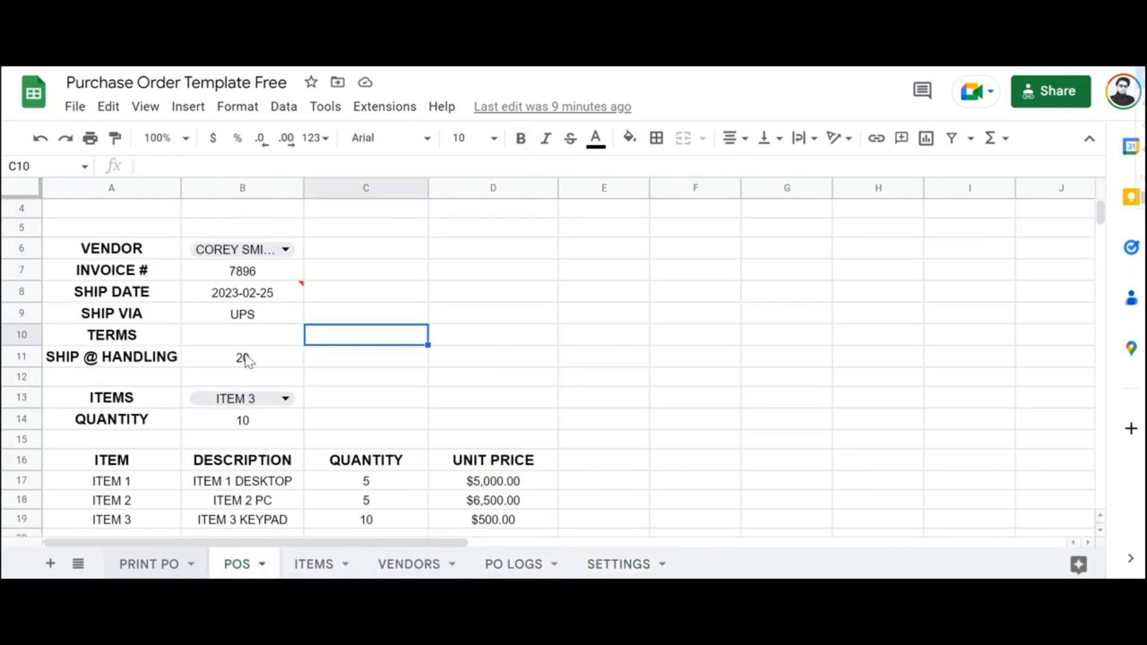
scroll(186, 337, "up", 1)
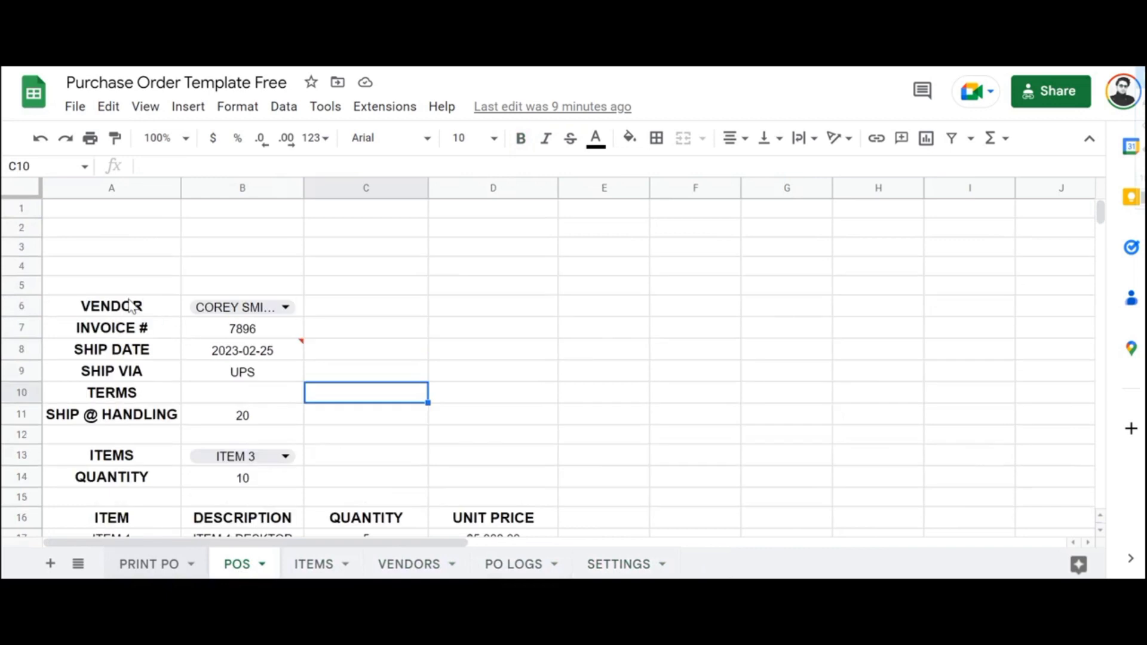
scroll(131, 306, "down", 1)
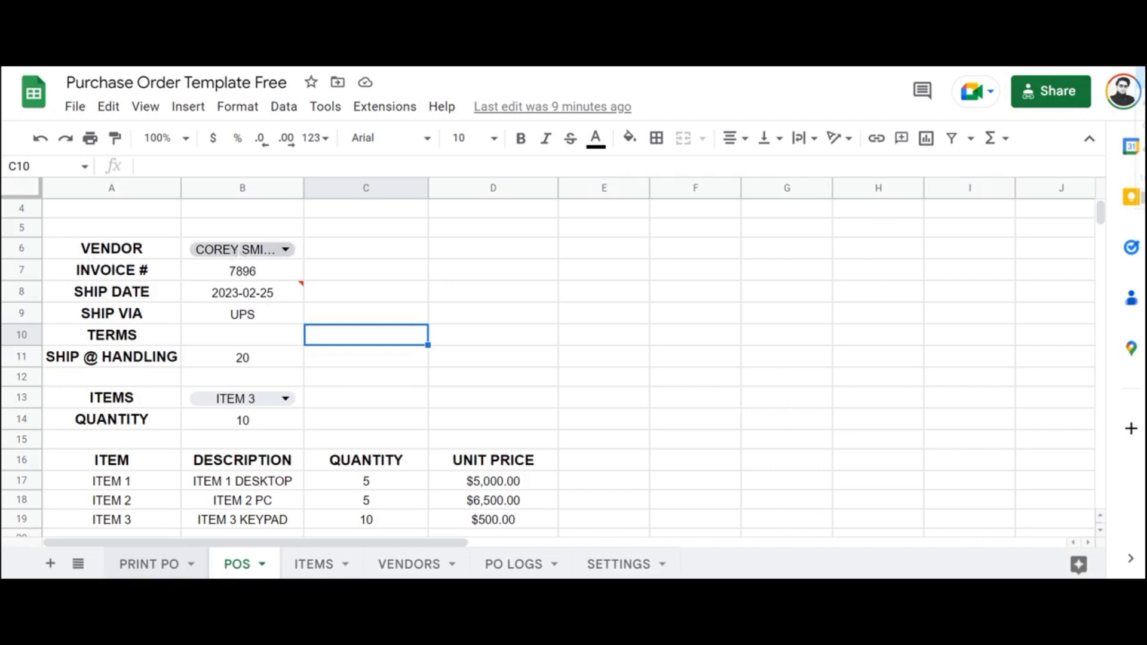
left_click(281, 249)
left_click(290, 285)
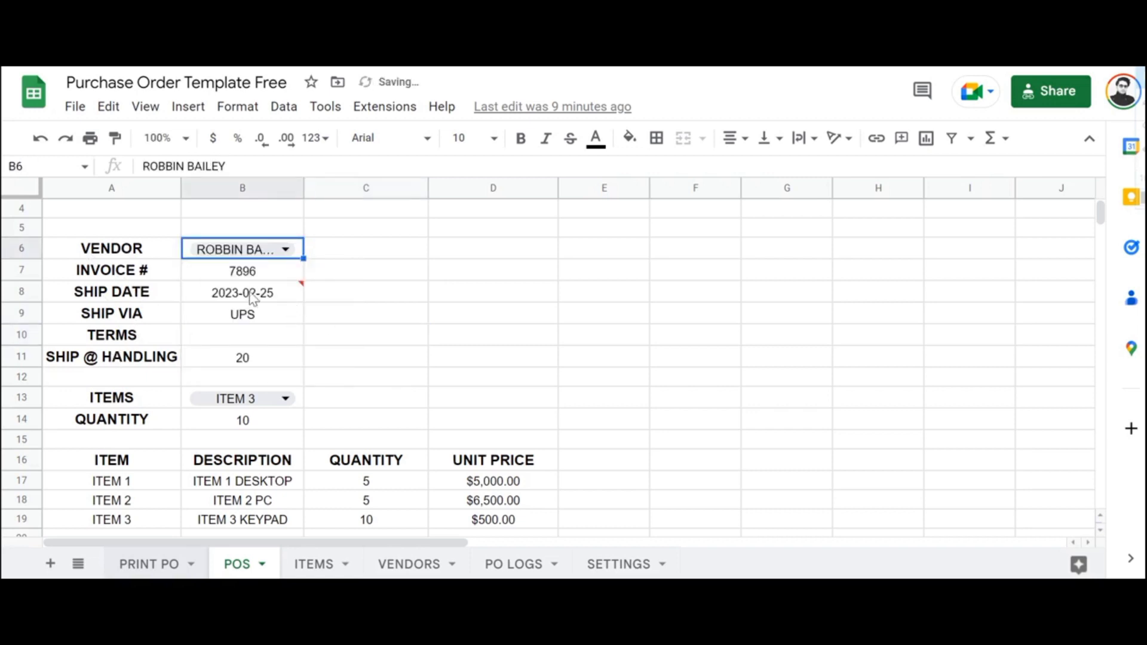
Examine the invoice, shipping and item fields on the POS sheet, including the item table in A16:D19
left_click(263, 276)
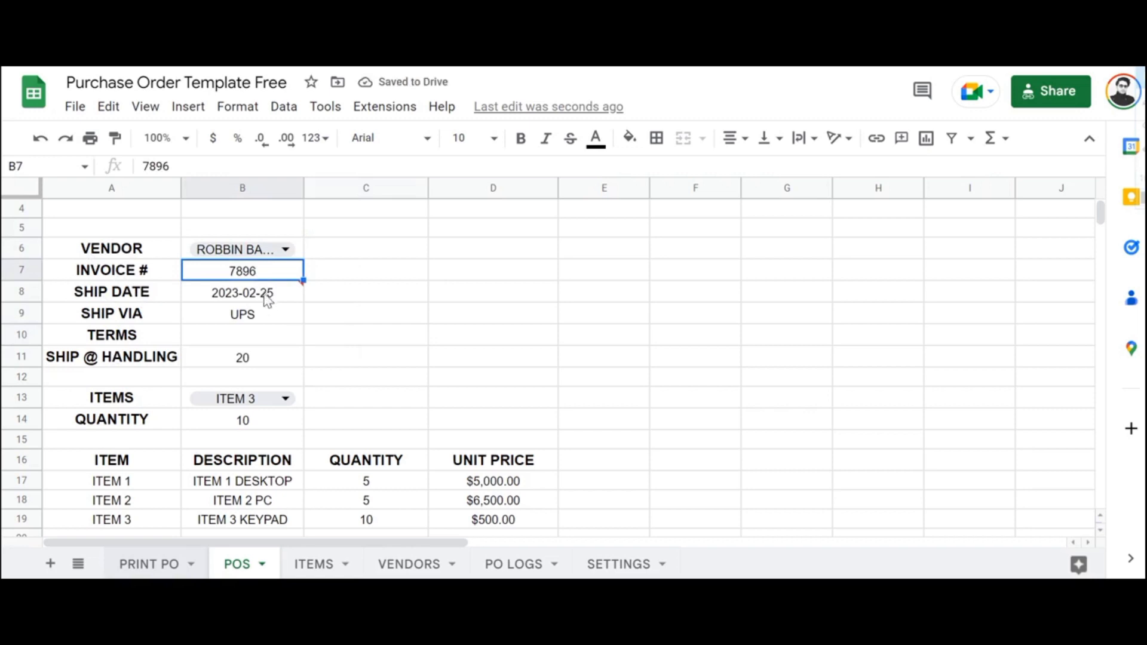
scroll(265, 296, "down", 1)
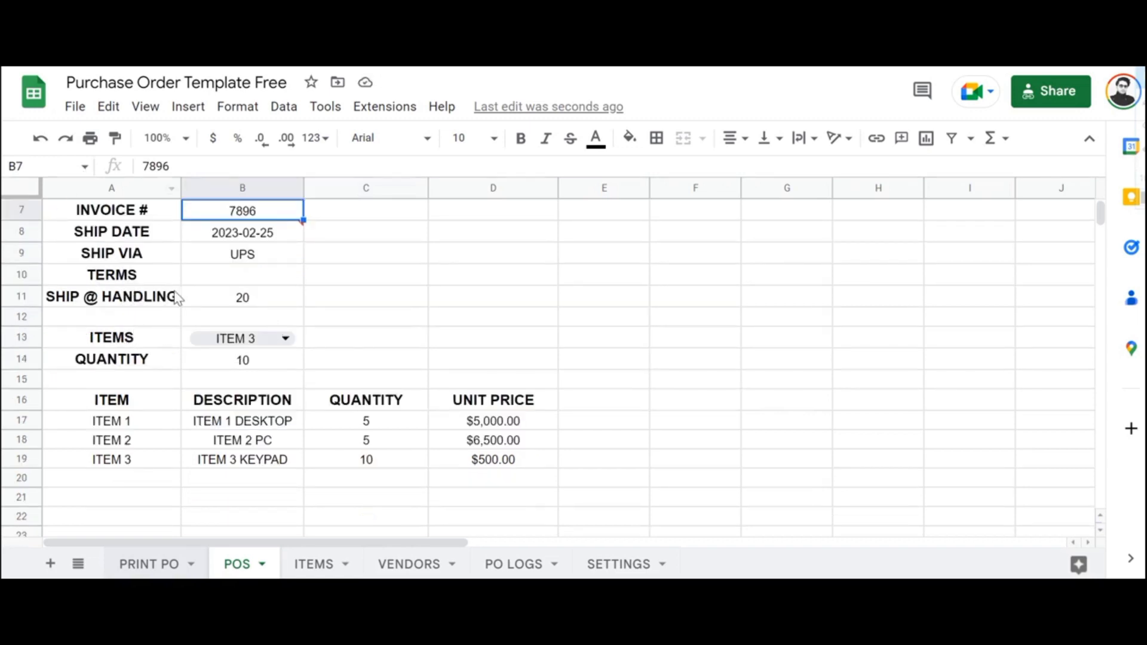
scroll(154, 335, "up", 2)
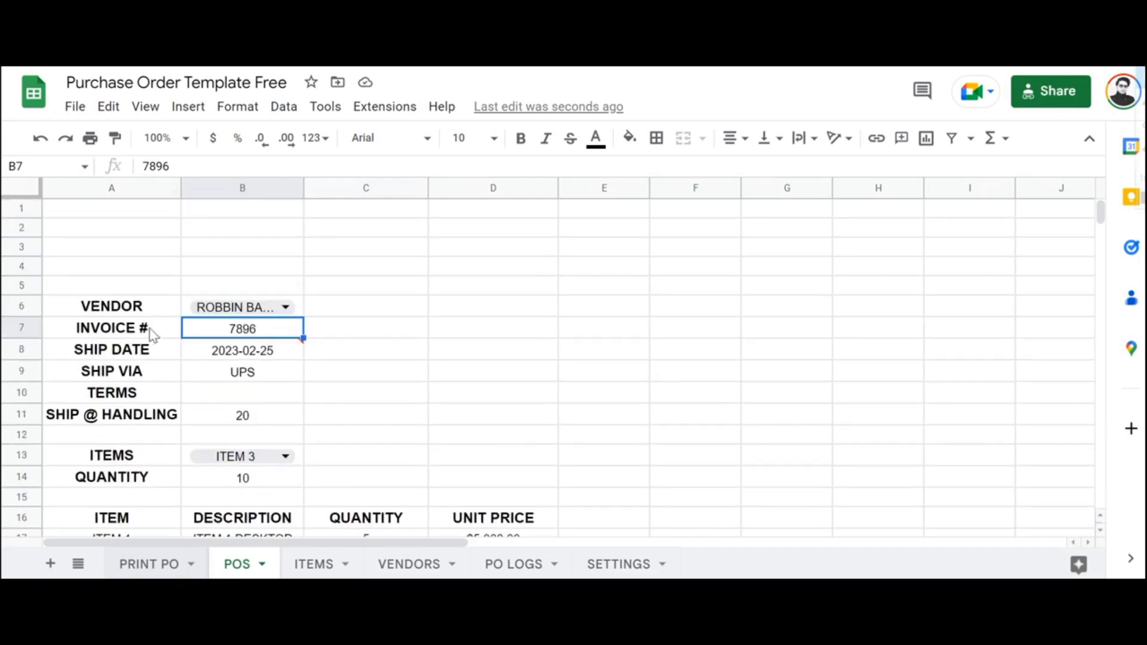
scroll(144, 322, "down", 1)
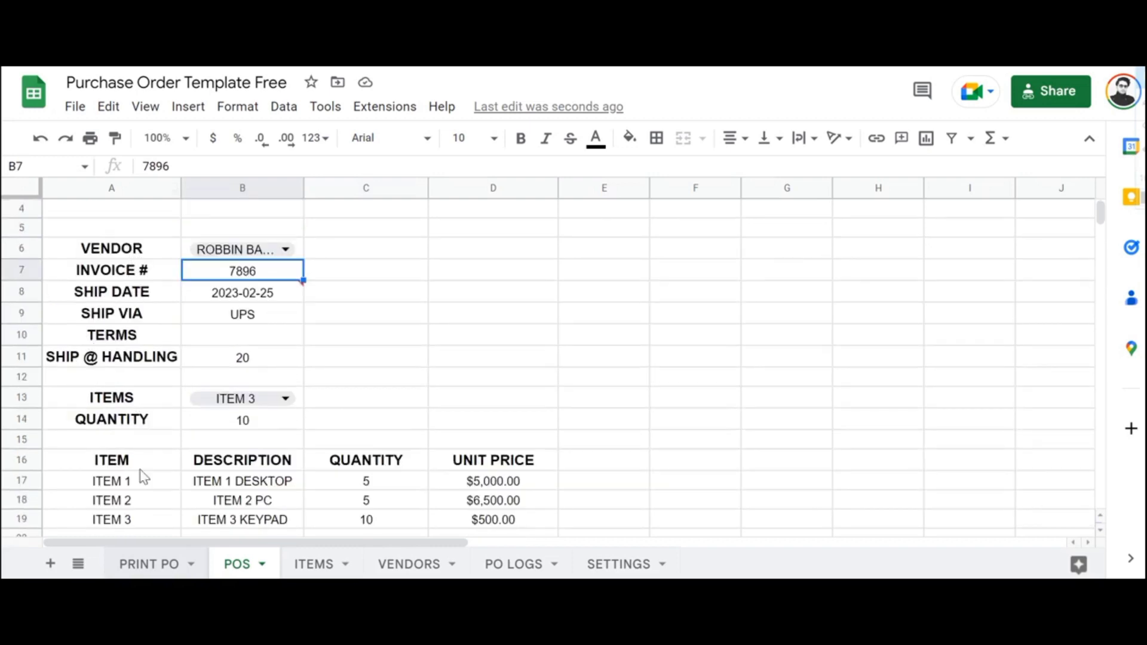
scroll(144, 475, "down", 1)
left_click_drag(105, 400, 493, 472)
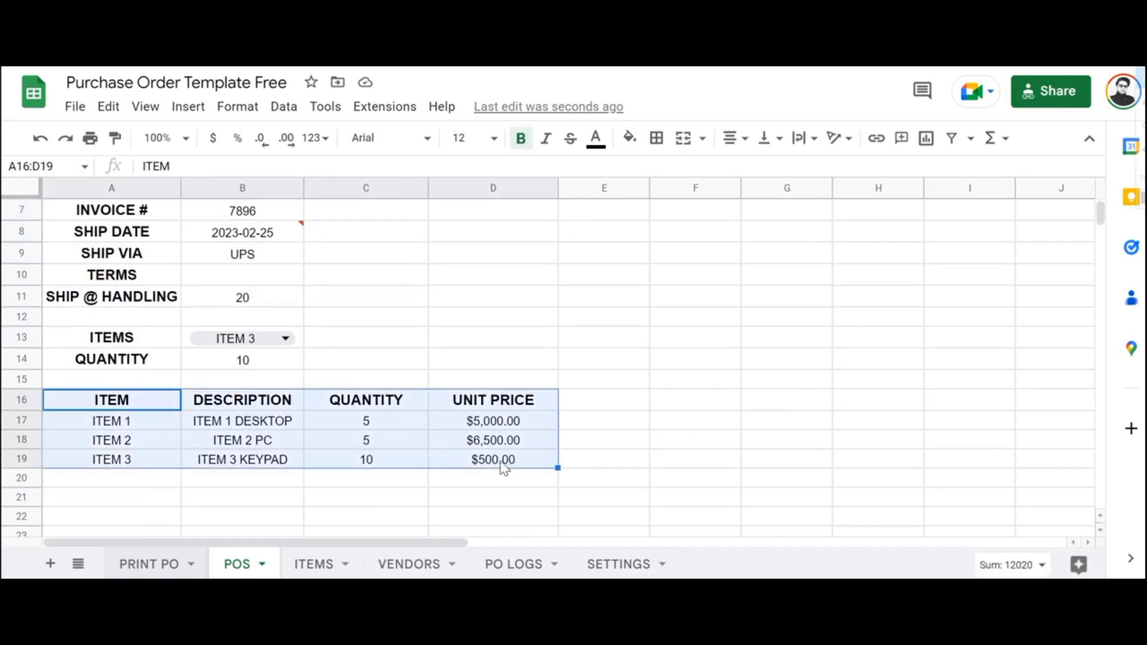
scroll(308, 382, "up", 2)
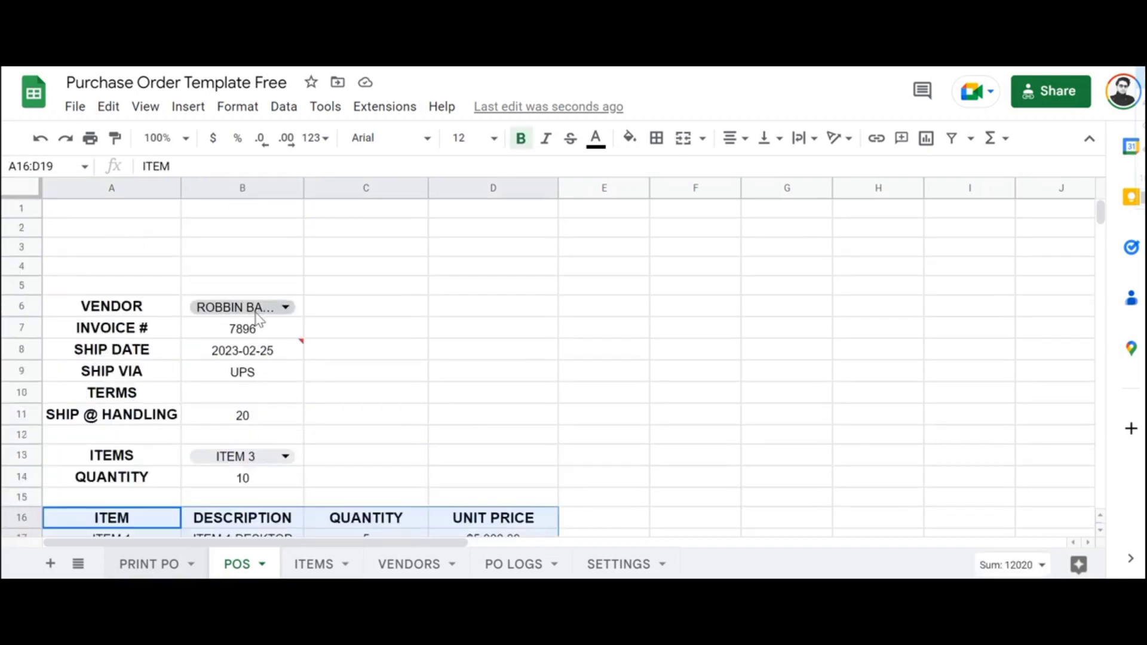
Check the choices offered by the vendor and items drop-downs on the POS sheet
left_click(281, 307)
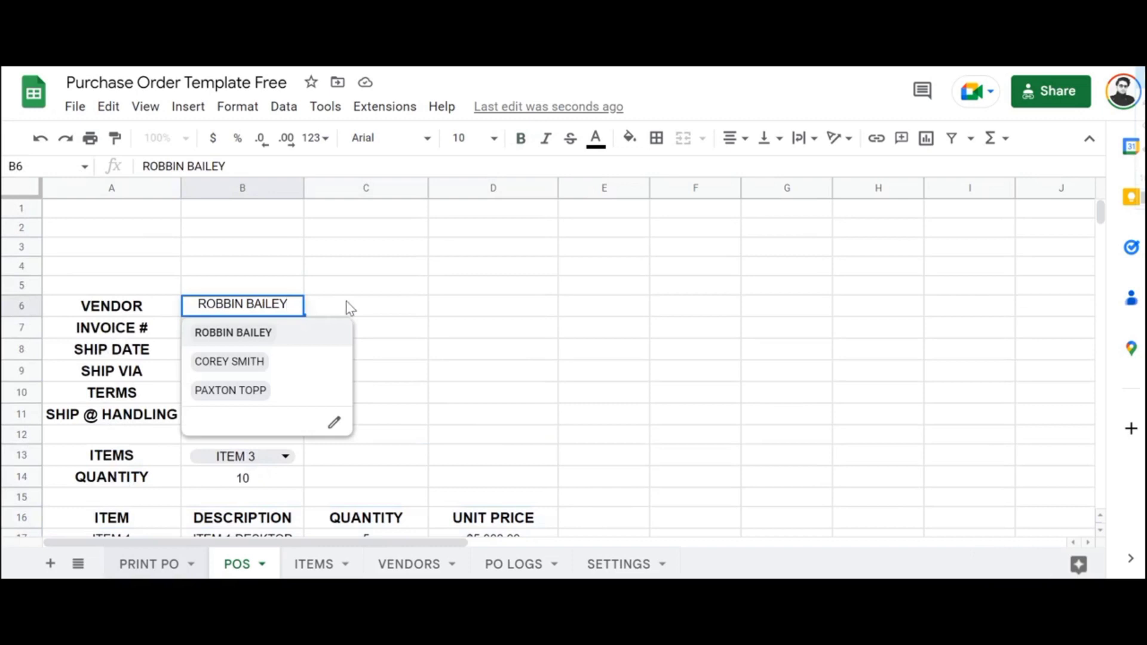
left_click(345, 305)
double_click(284, 311)
left_click(360, 315)
double_click(251, 311)
left_click(399, 353)
scroll(248, 397, "down", 1)
double_click(256, 399)
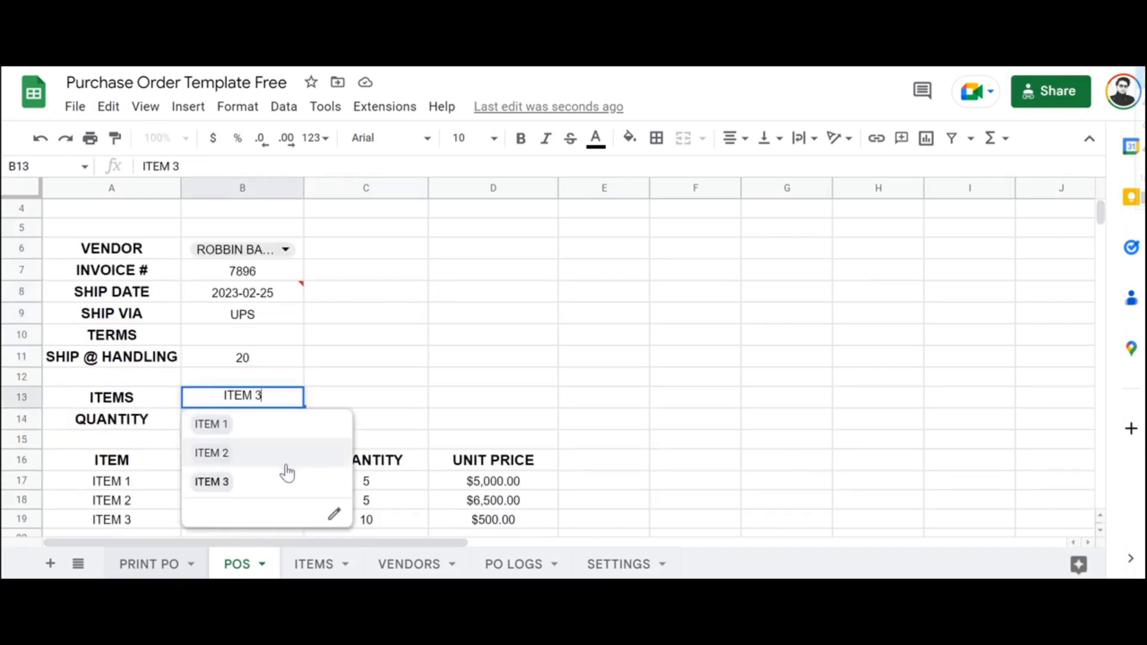
Save the vendor cell's data validation rule as a drop-down from the range VENDORS!$A$2:$A$100
left_click(285, 249)
left_click(335, 365)
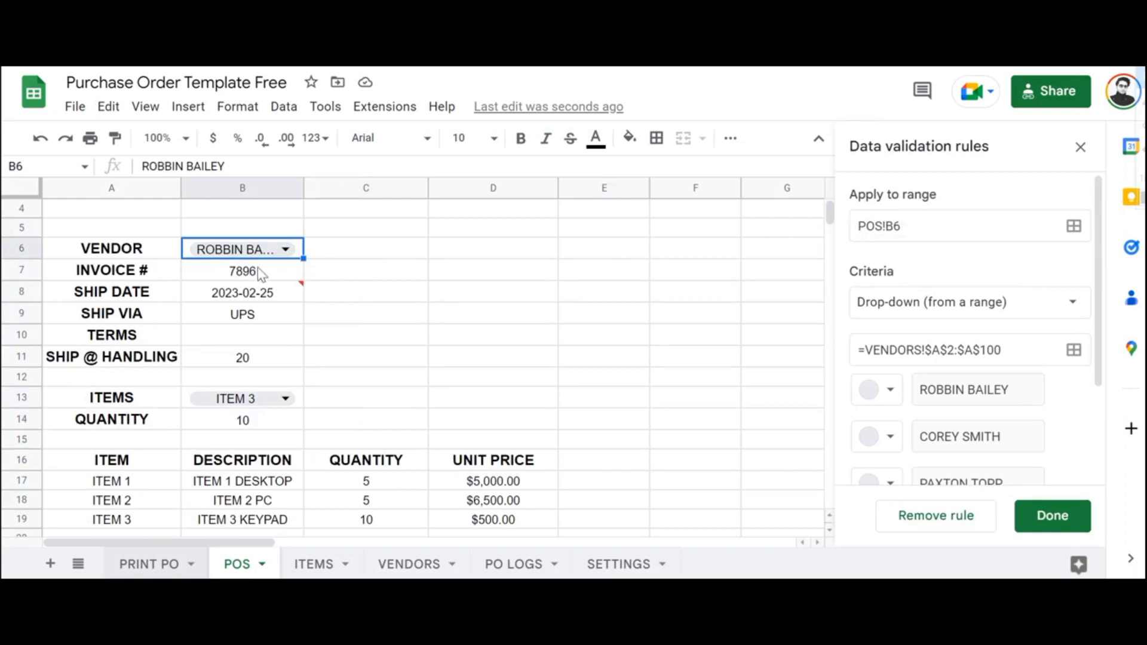
scroll(985, 312, "down", 3)
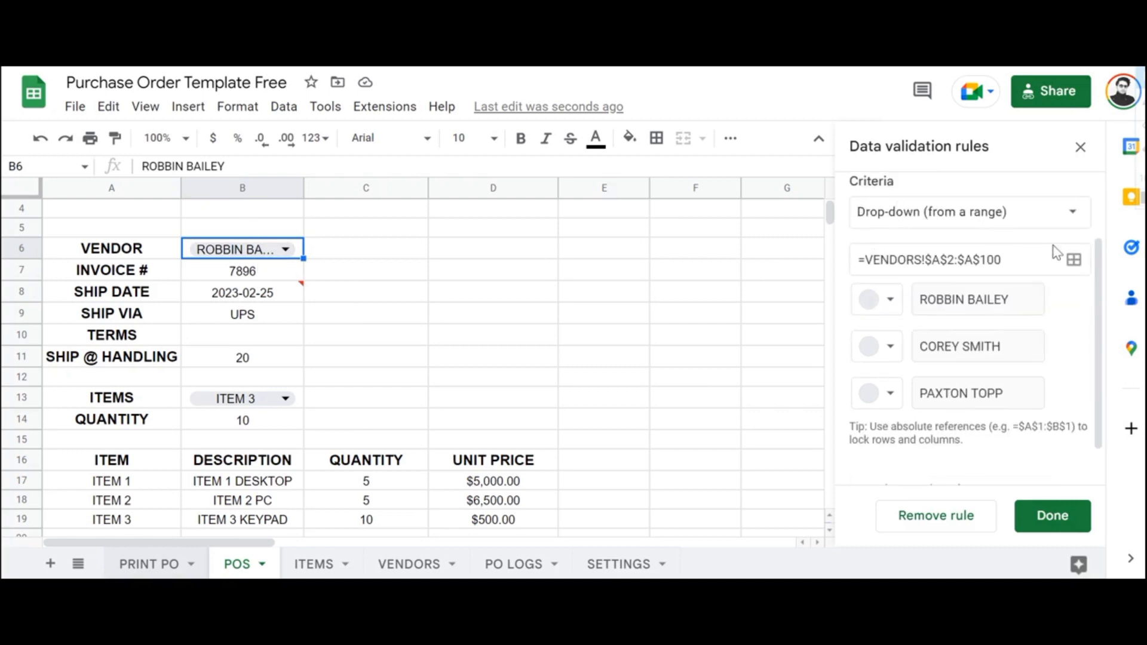
left_click(1079, 262)
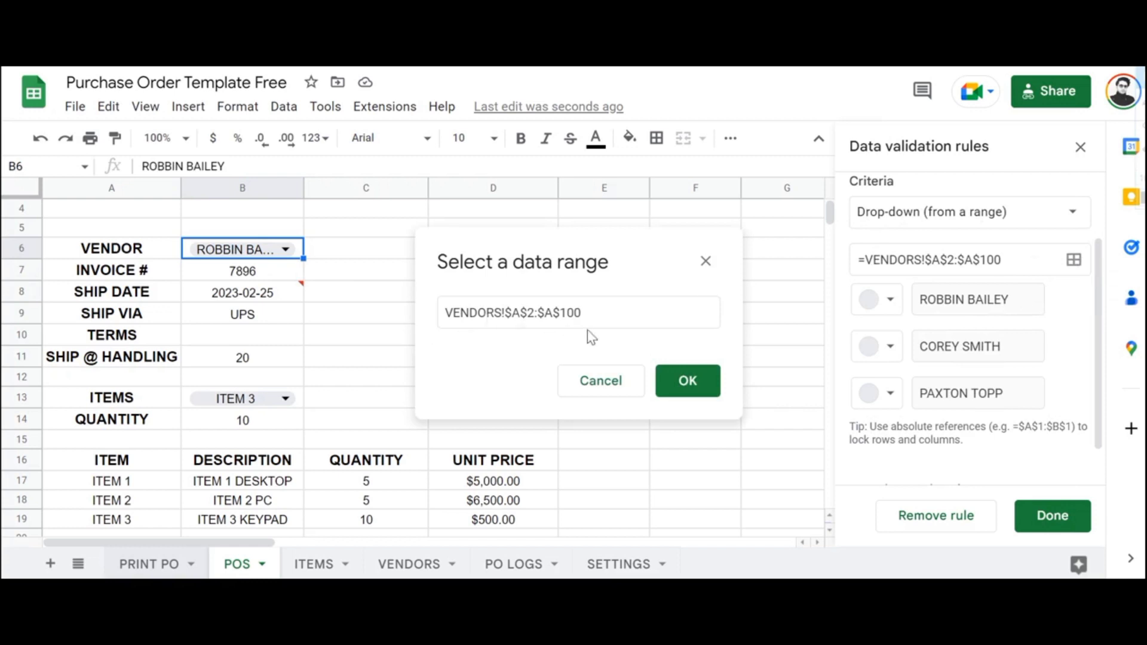
left_click(687, 381)
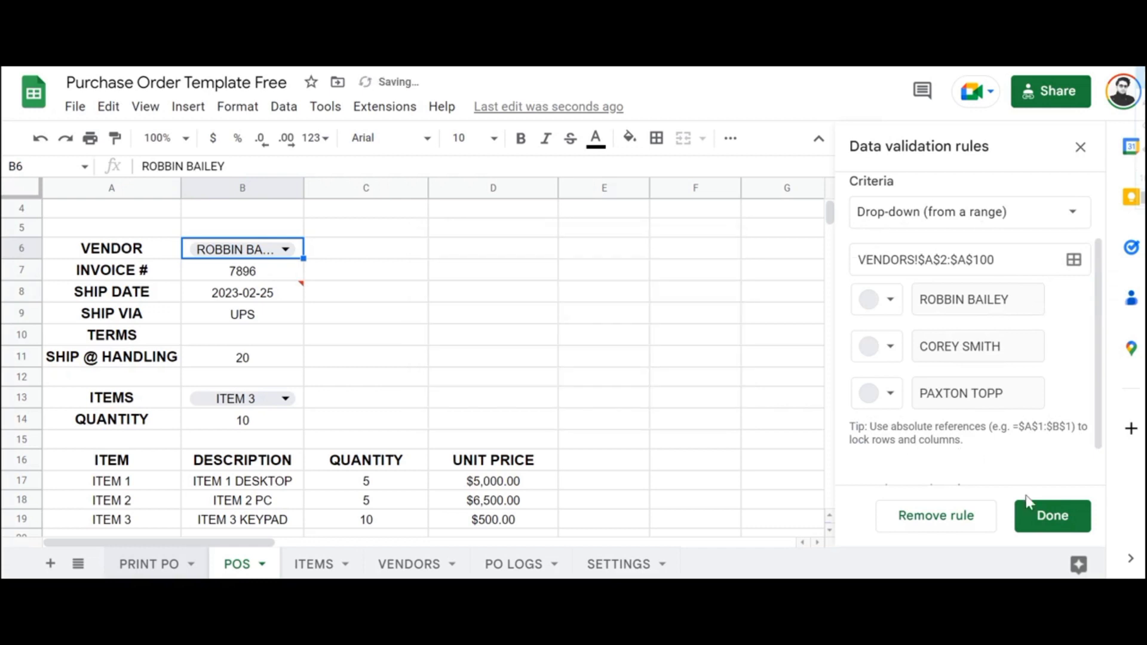
left_click(1049, 521)
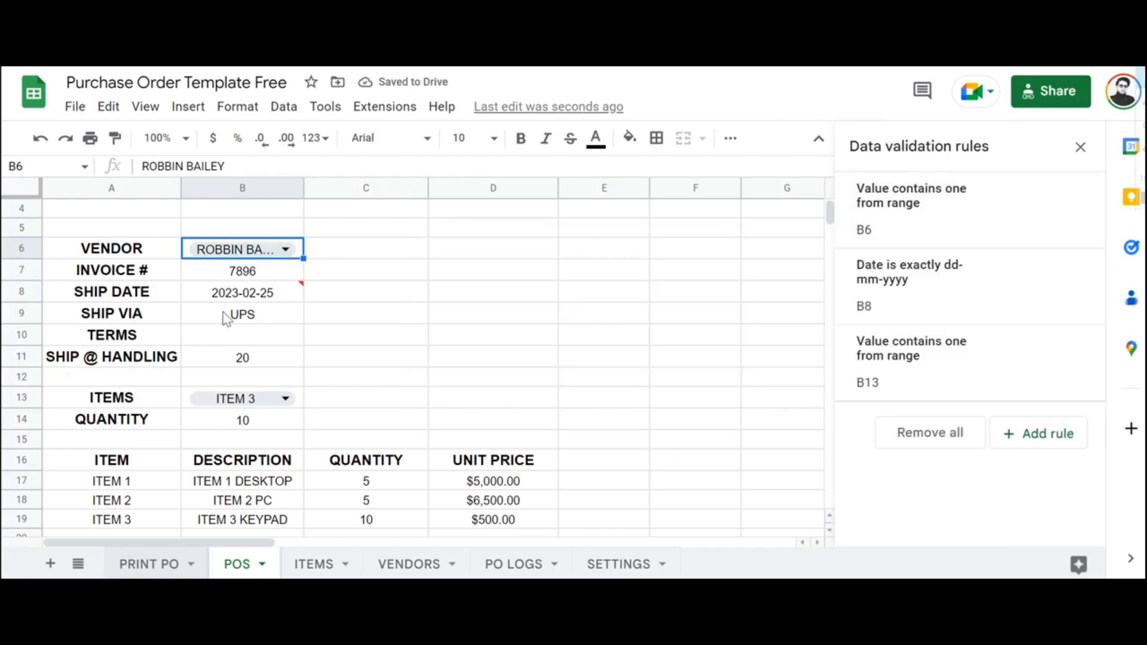
left_click(1080, 147)
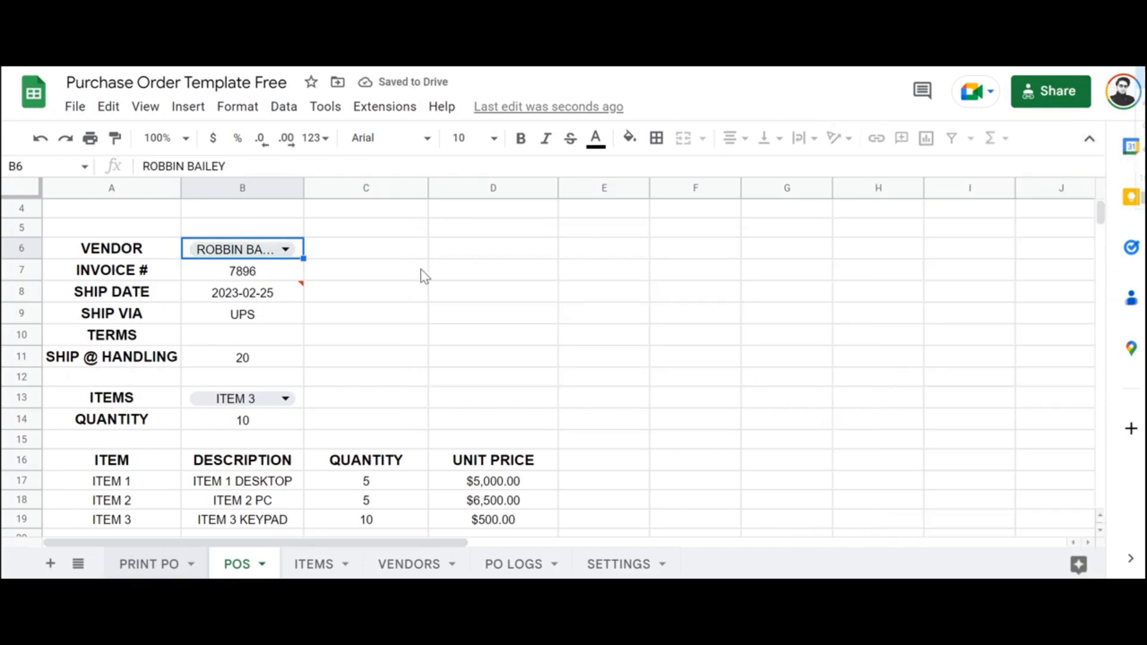
Save the items cell's data validation rule as a drop-down from the range ITEMS!$A$2:$A$100
left_click(277, 399)
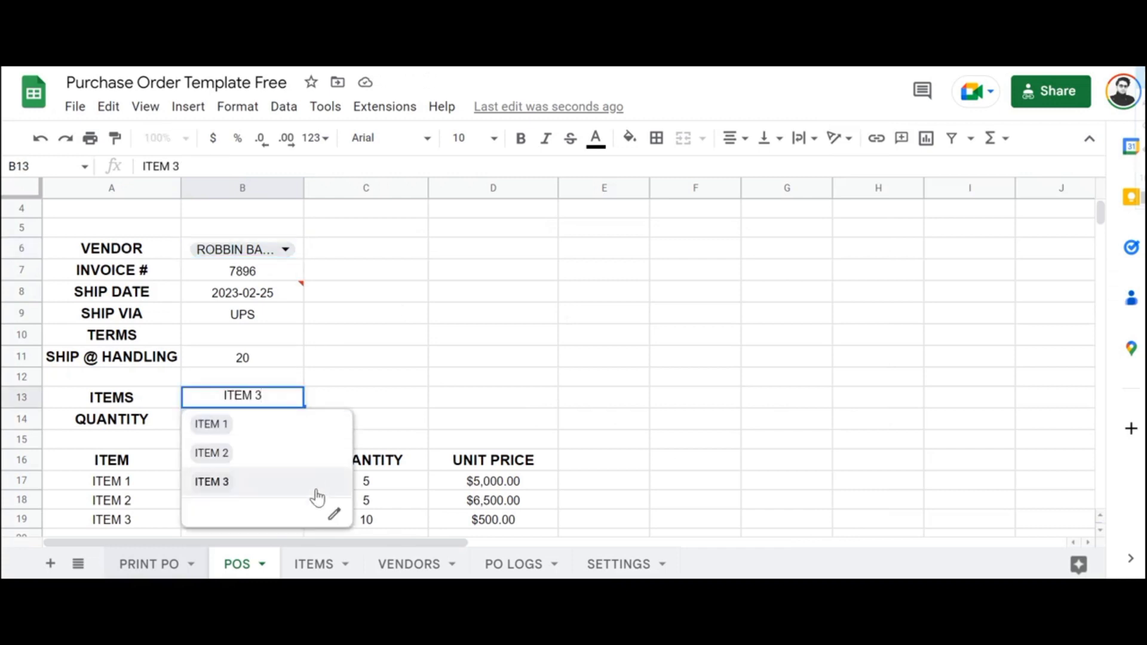
left_click(334, 515)
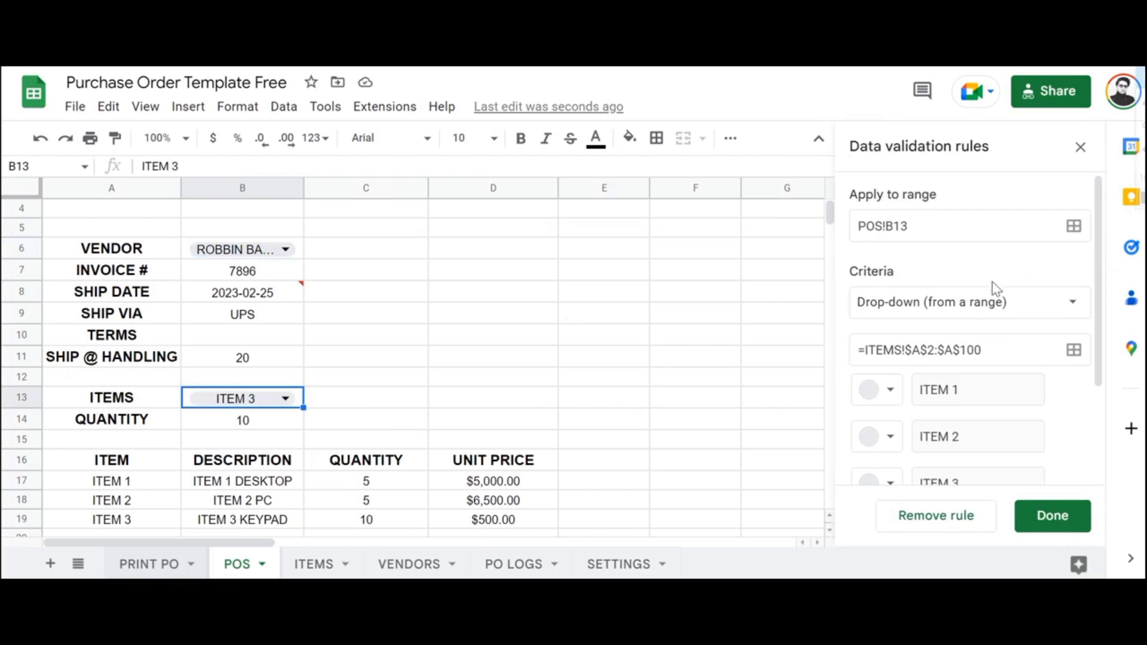
scroll(1003, 291, "down", 3)
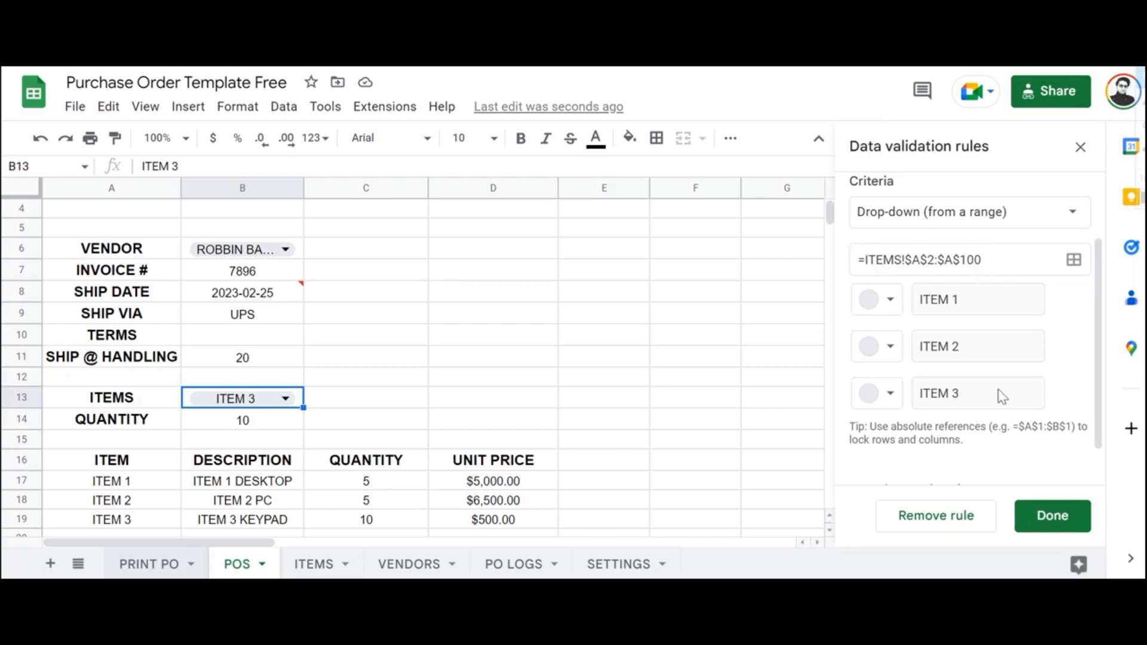
left_click(1050, 517)
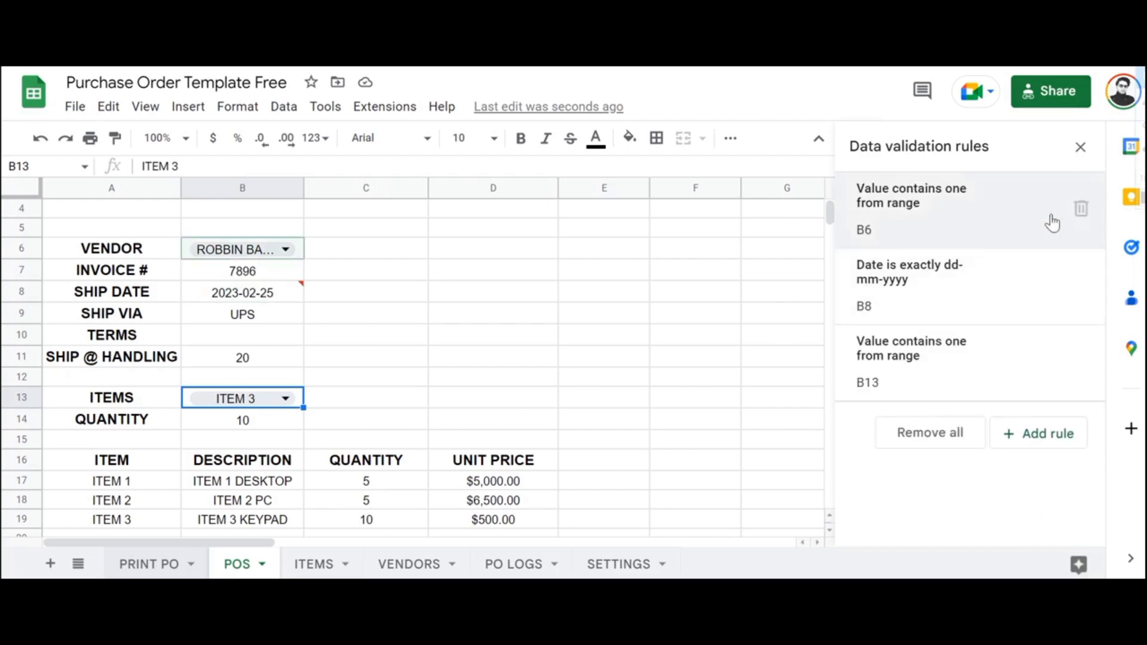
left_click(1081, 147)
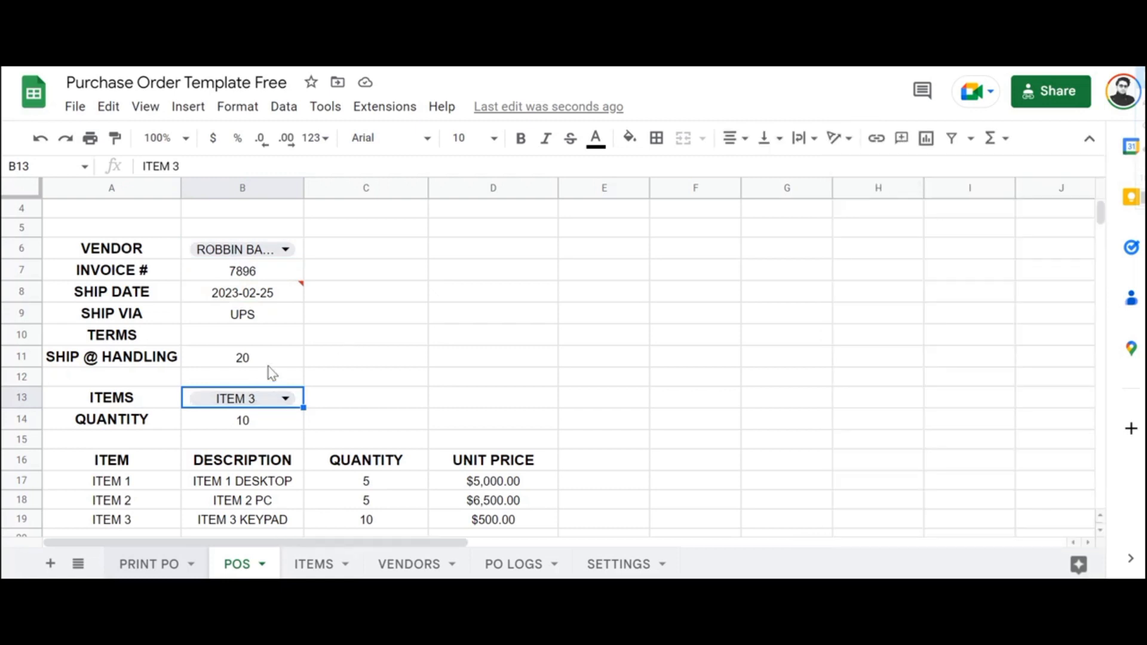
Insert a drawing of a bevel shape about 5.5 ruler units wide and 2.2 high, sitting above the VENDOR row on the POS sheet
scroll(284, 373, "down", 1)
scroll(255, 361, "up", 2)
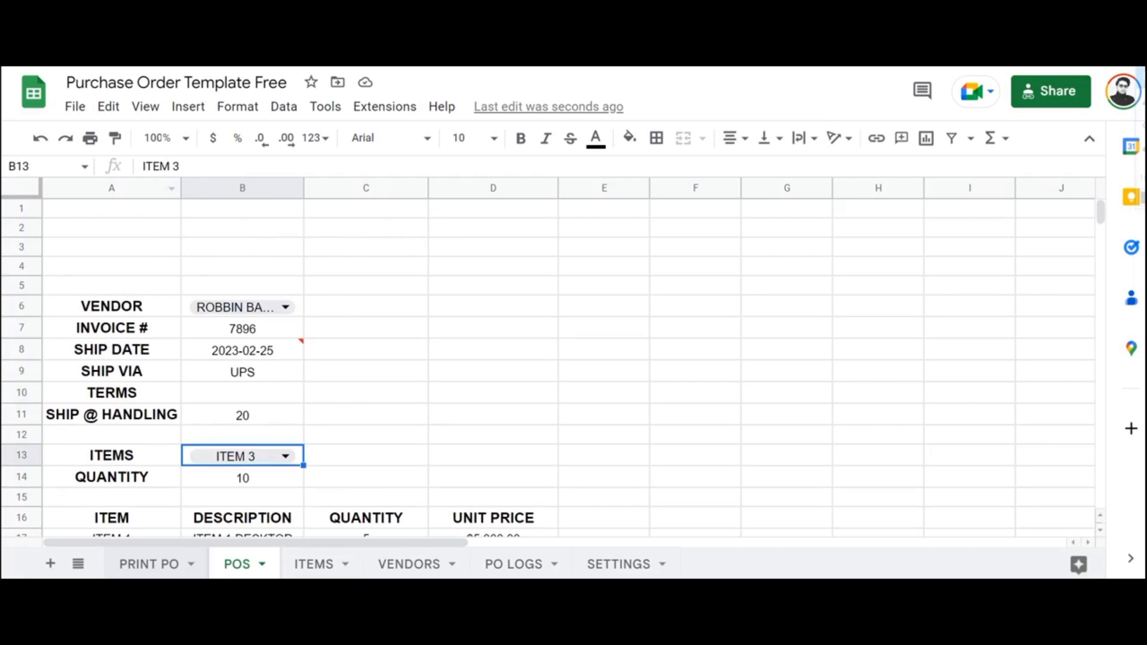
left_click(188, 108)
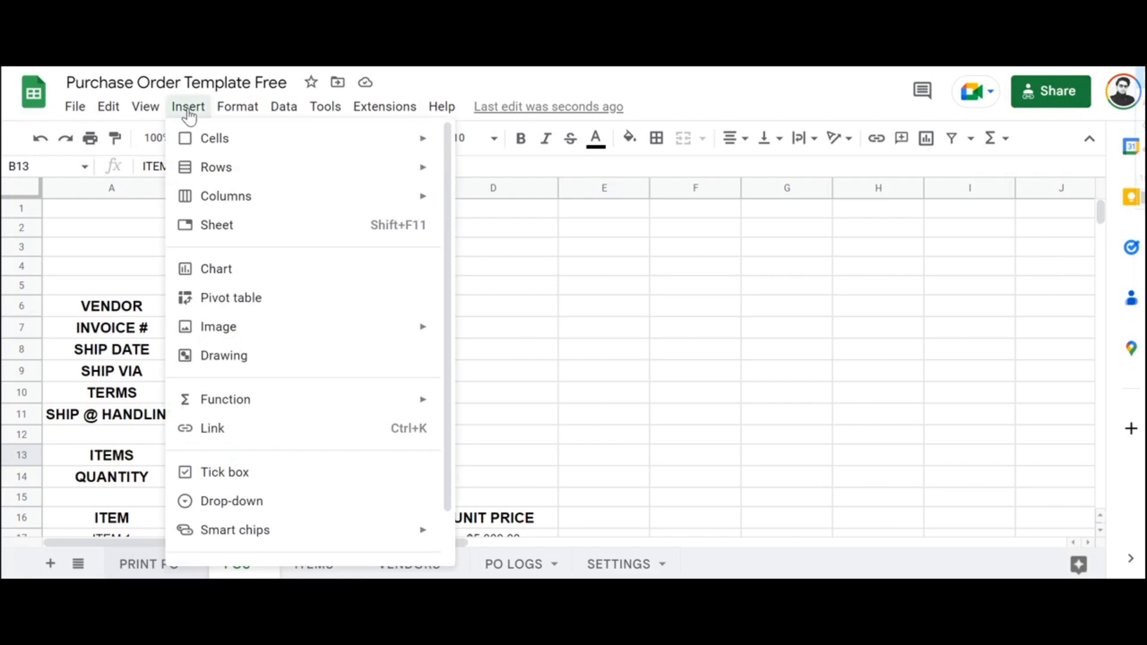
left_click(245, 356)
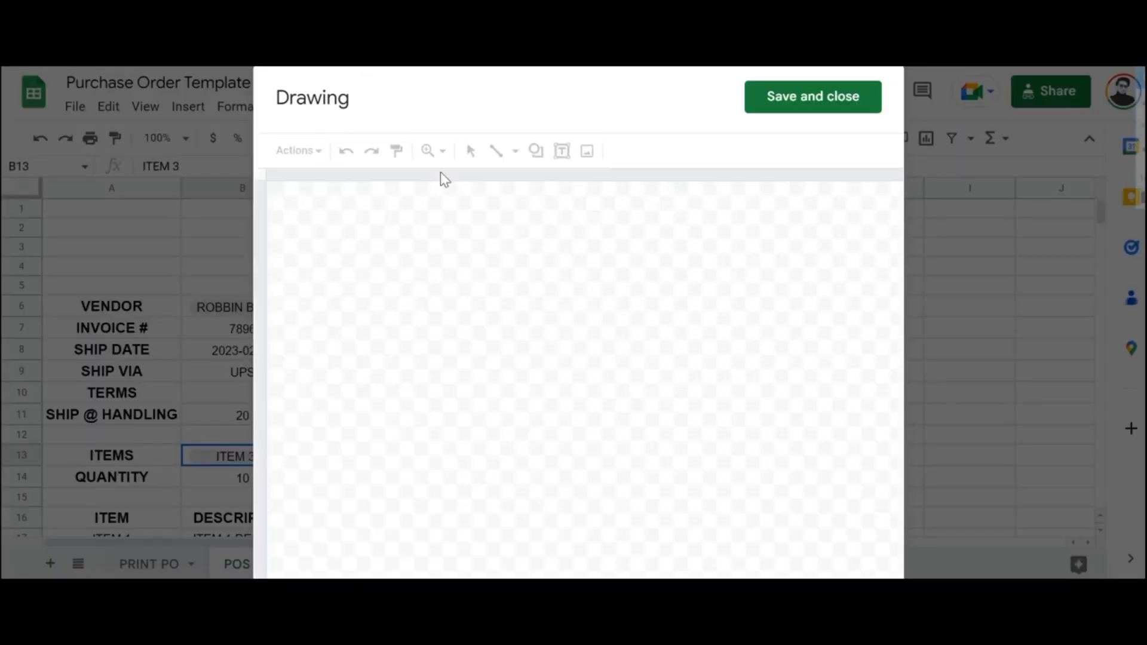
left_click(541, 156)
mouse_move(565, 191)
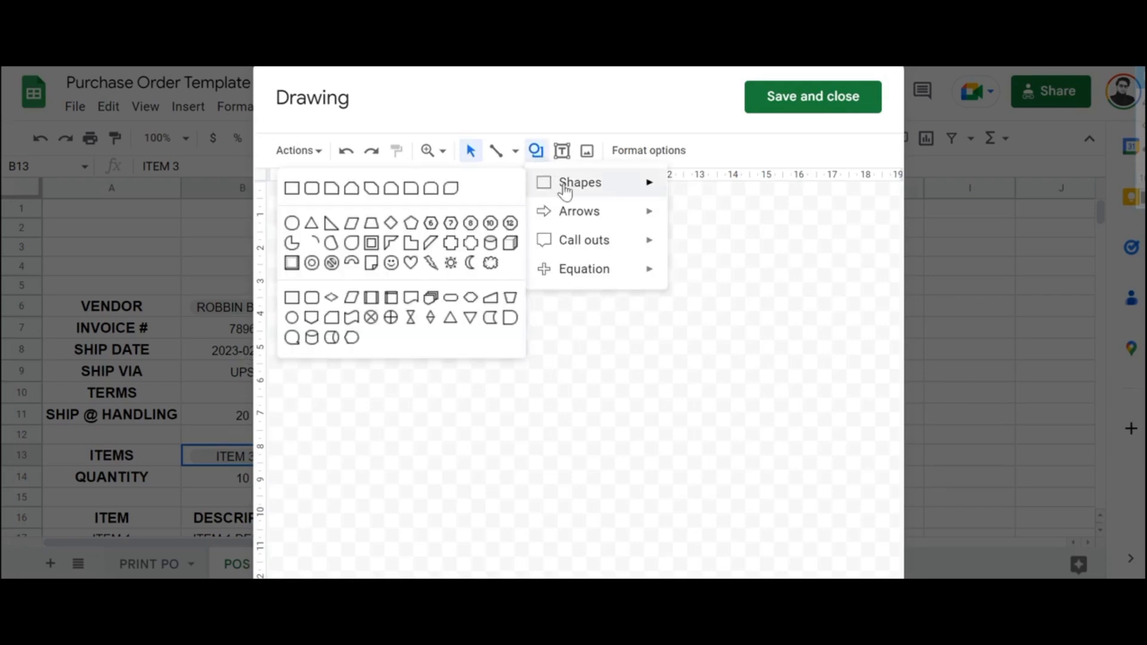
left_click(292, 263)
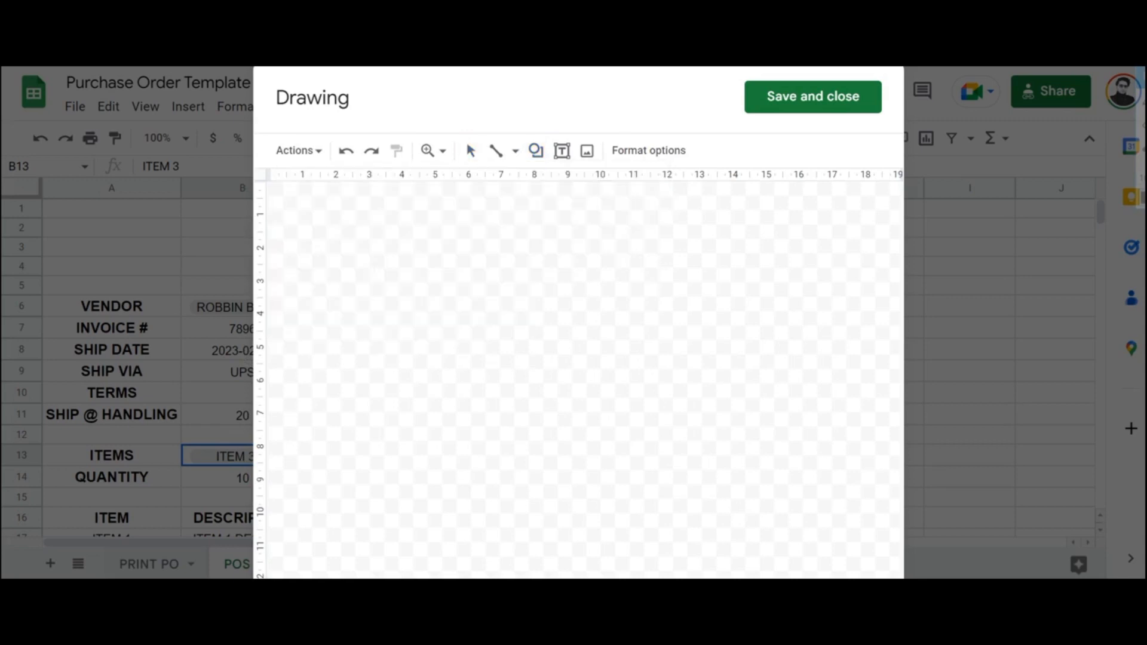
left_click_drag(384, 258, 458, 311)
left_click_drag(529, 323, 565, 331)
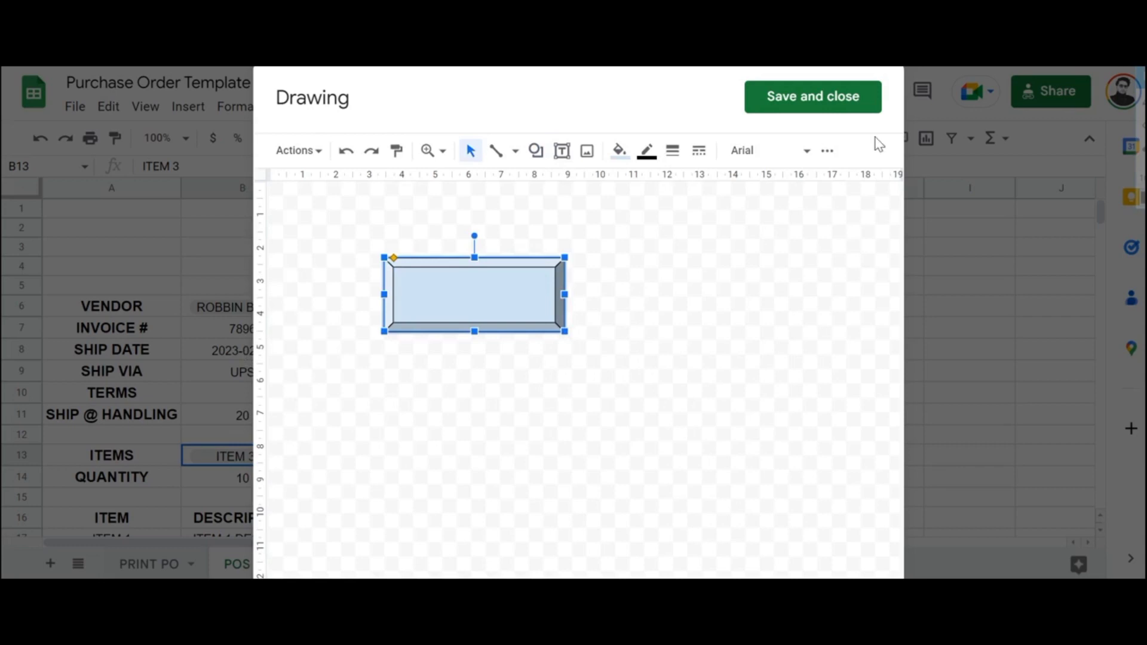
left_click(817, 111)
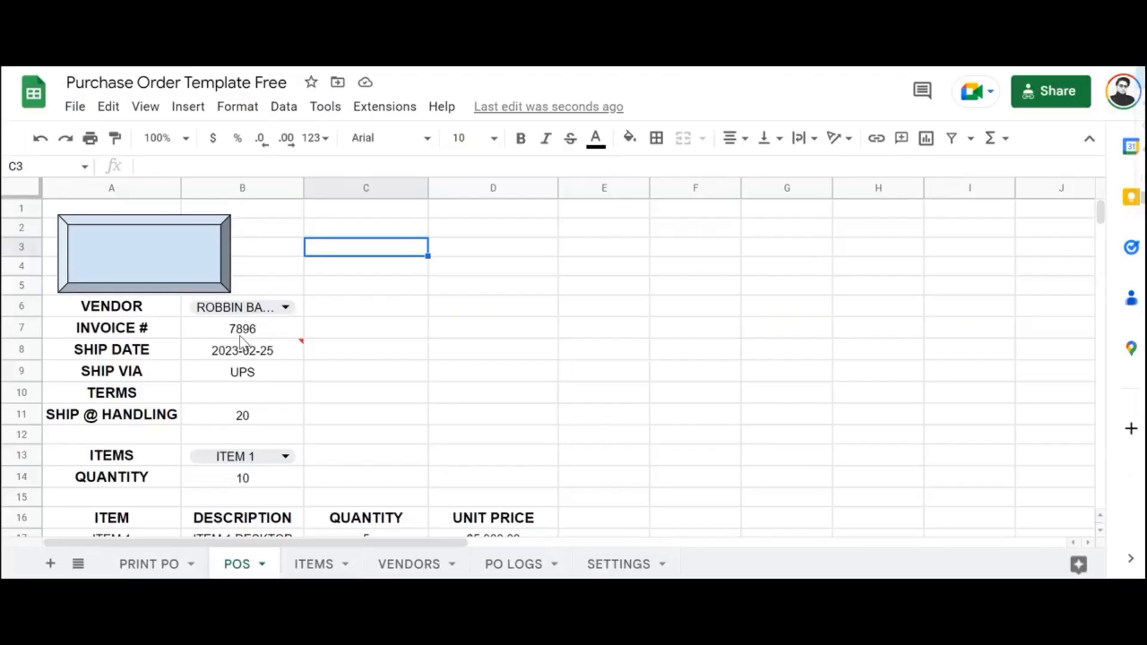
left_click(177, 245)
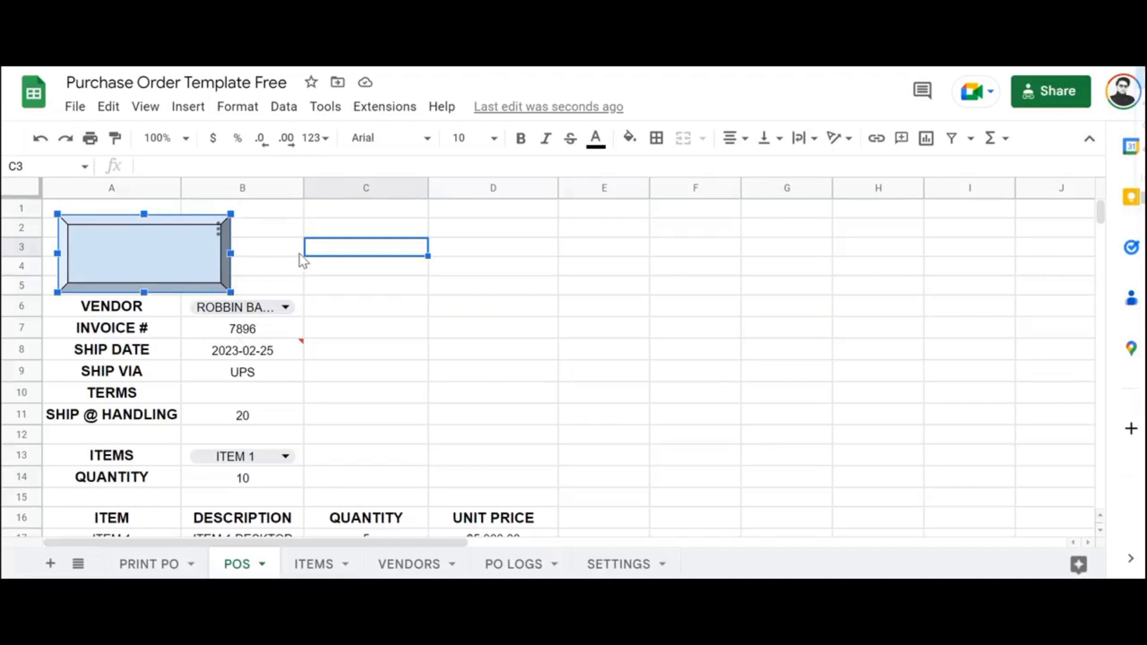
left_click(284, 256)
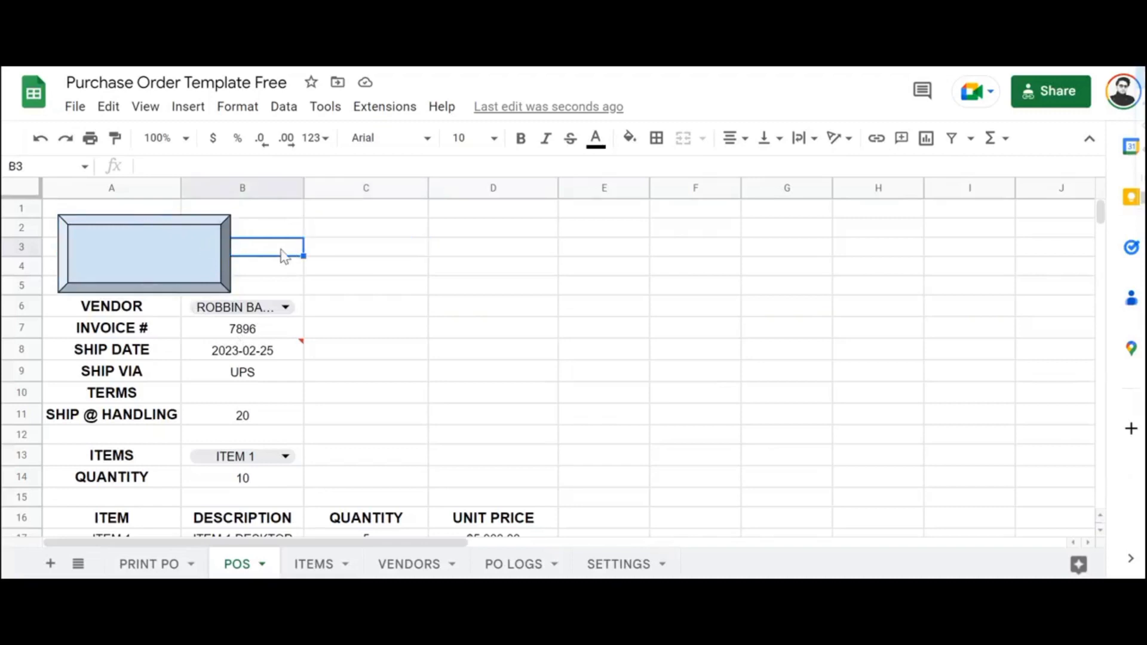
Insert a second bevel drawing about 5.3 by 2.2 ruler units and move it beside the first, across columns B to D
left_click(197, 114)
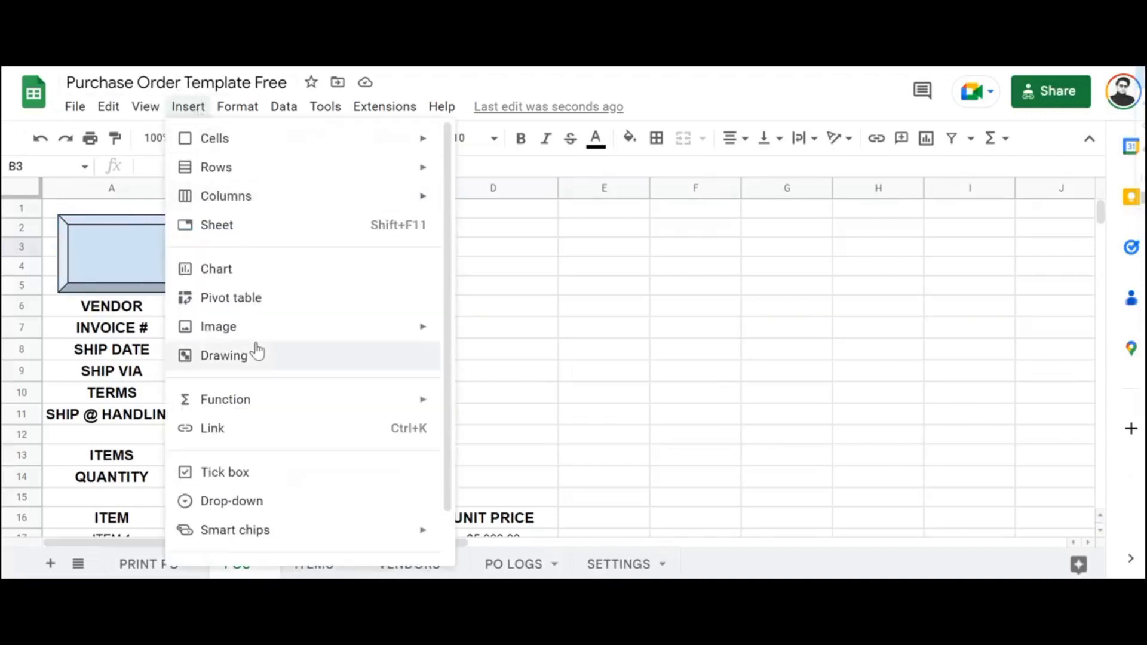
left_click(257, 352)
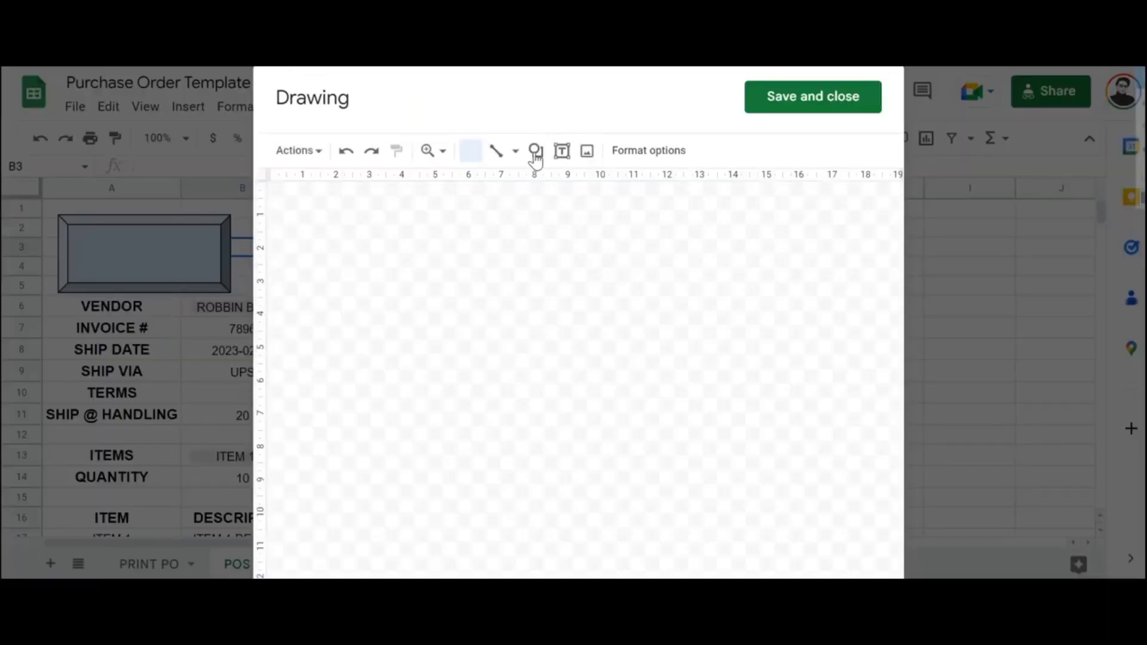
left_click(537, 153)
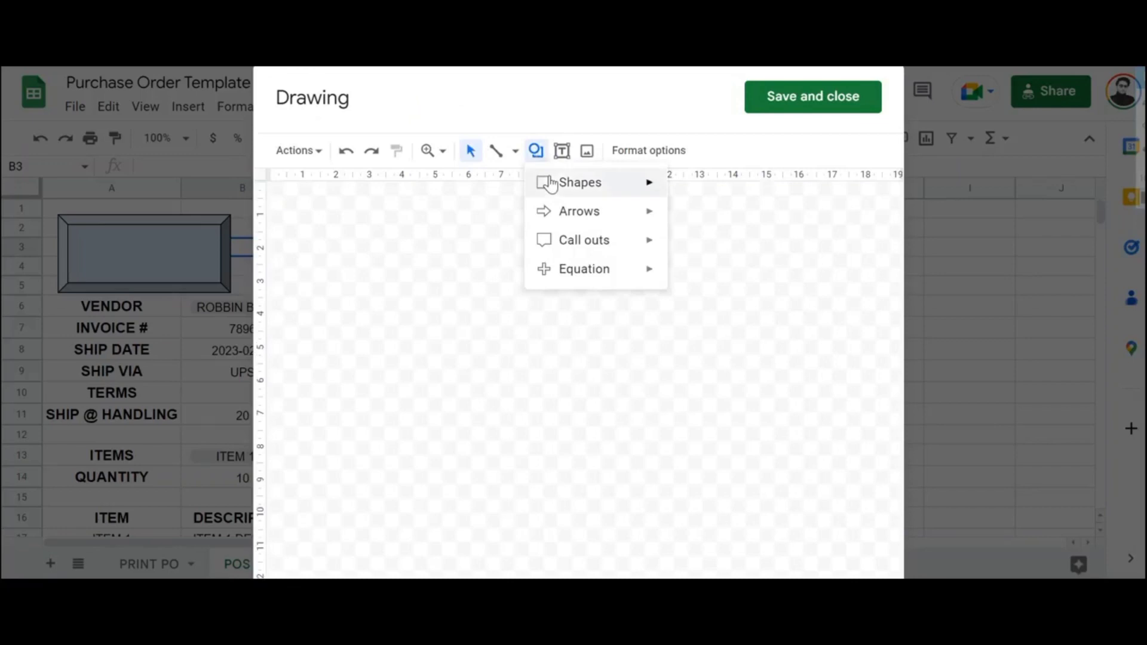
mouse_move(546, 181)
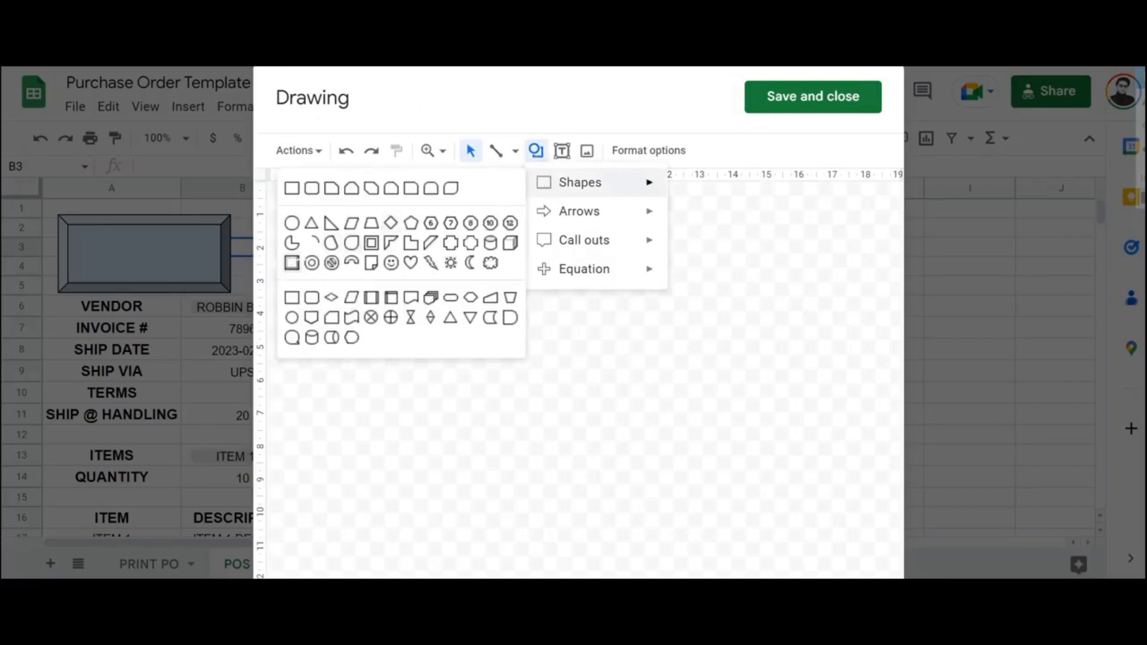
left_click(292, 263)
mouse_move(363, 242)
left_mouse_down()
mouse_move(478, 289)
mouse_move(540, 299)
mouse_move(541, 312)
left_mouse_up()
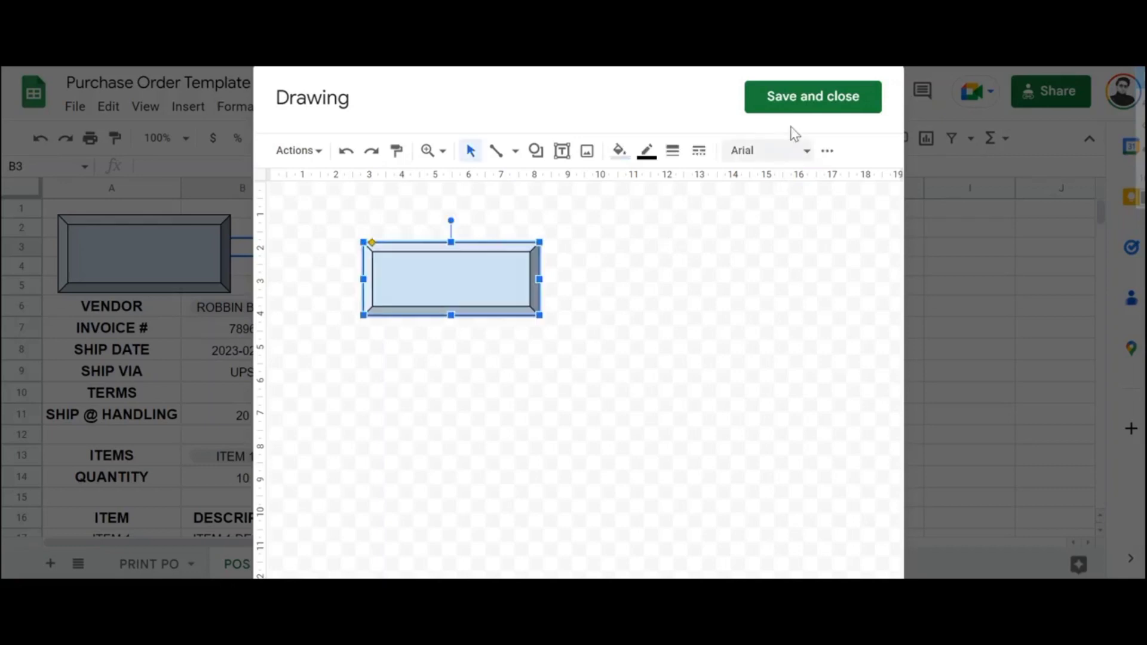
left_click(813, 102)
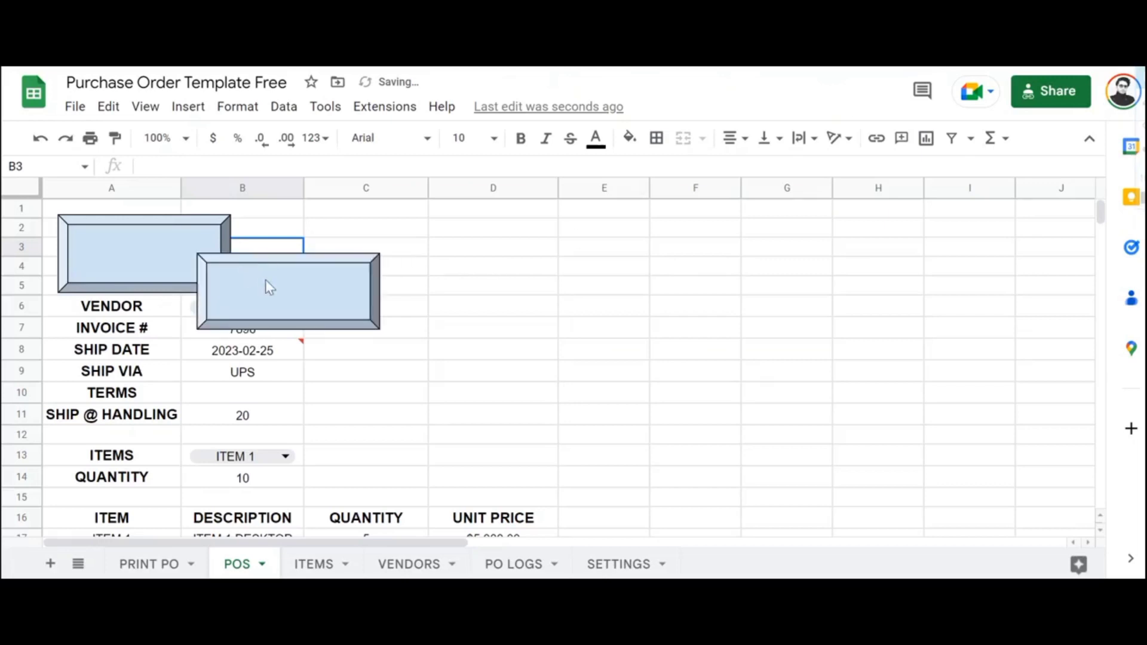
left_click(269, 280)
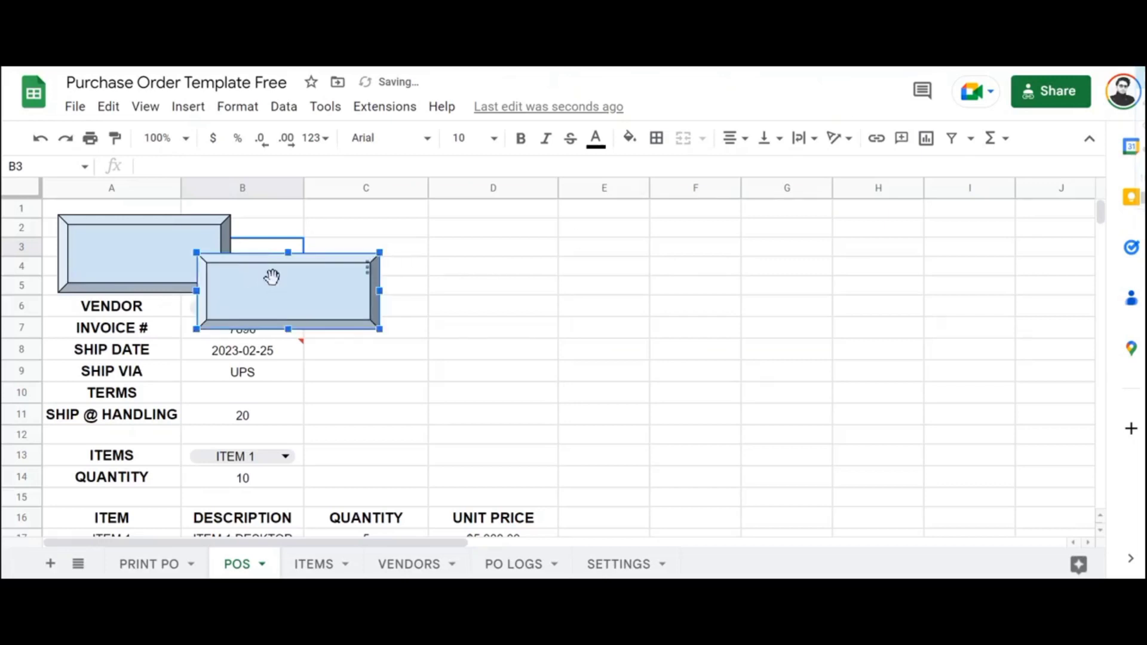
left_click_drag(281, 287, 388, 253)
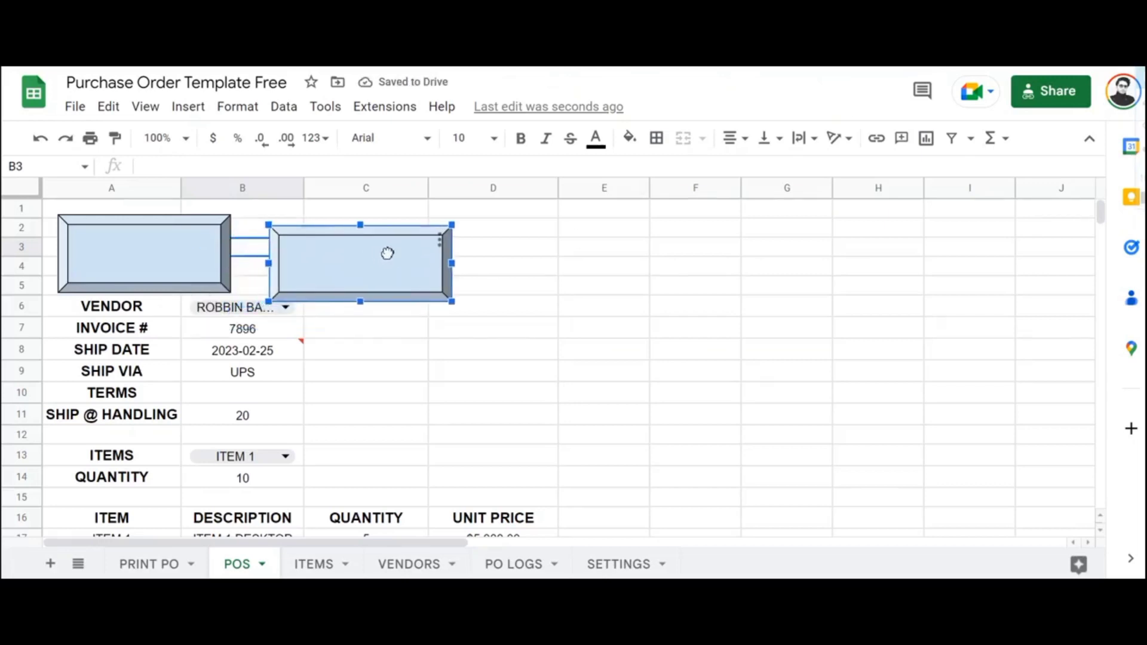
Insert a third bevel drawing about 5.8 by 2.3 ruler units, place it across columns D to F, and nudge the middle drawing into line
left_click(200, 111)
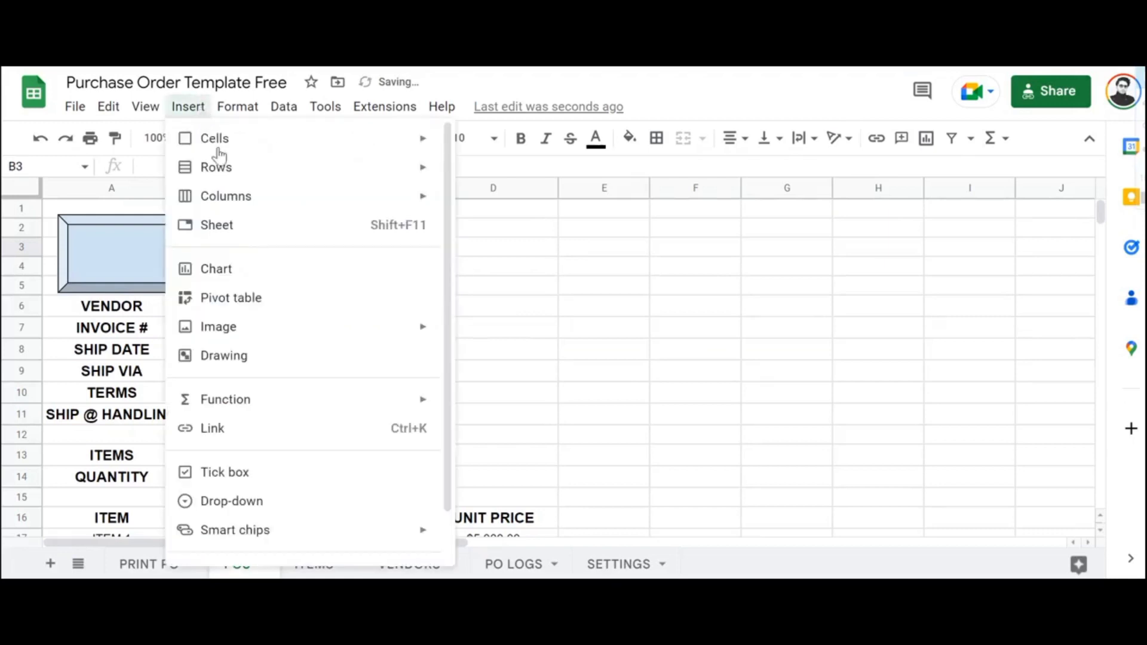
left_click(255, 359)
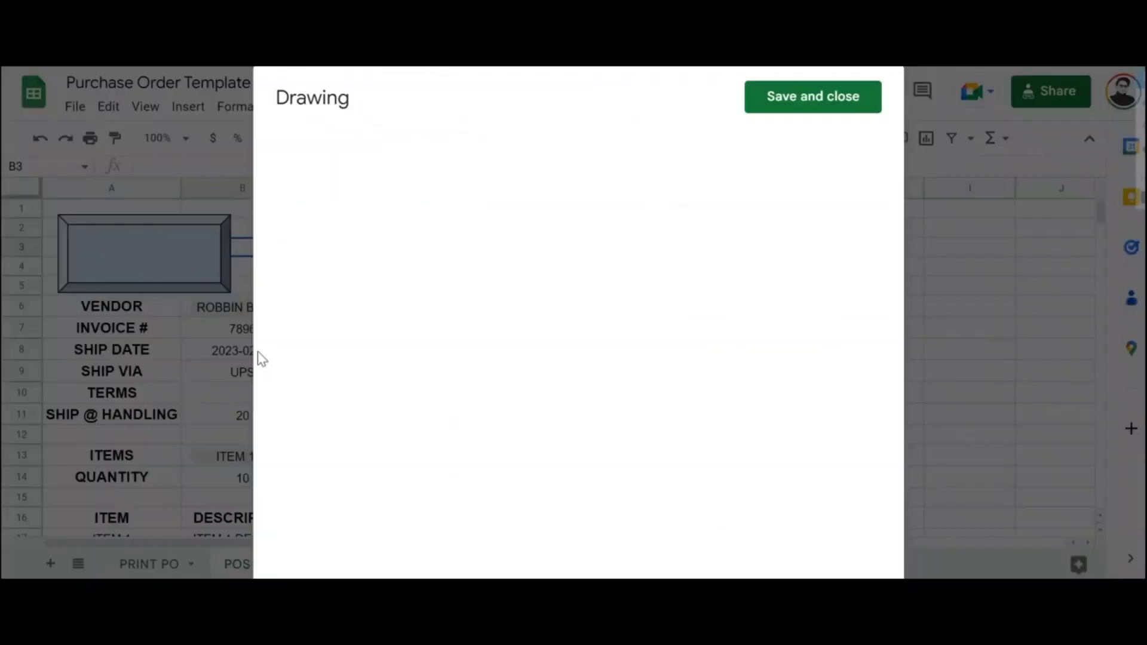
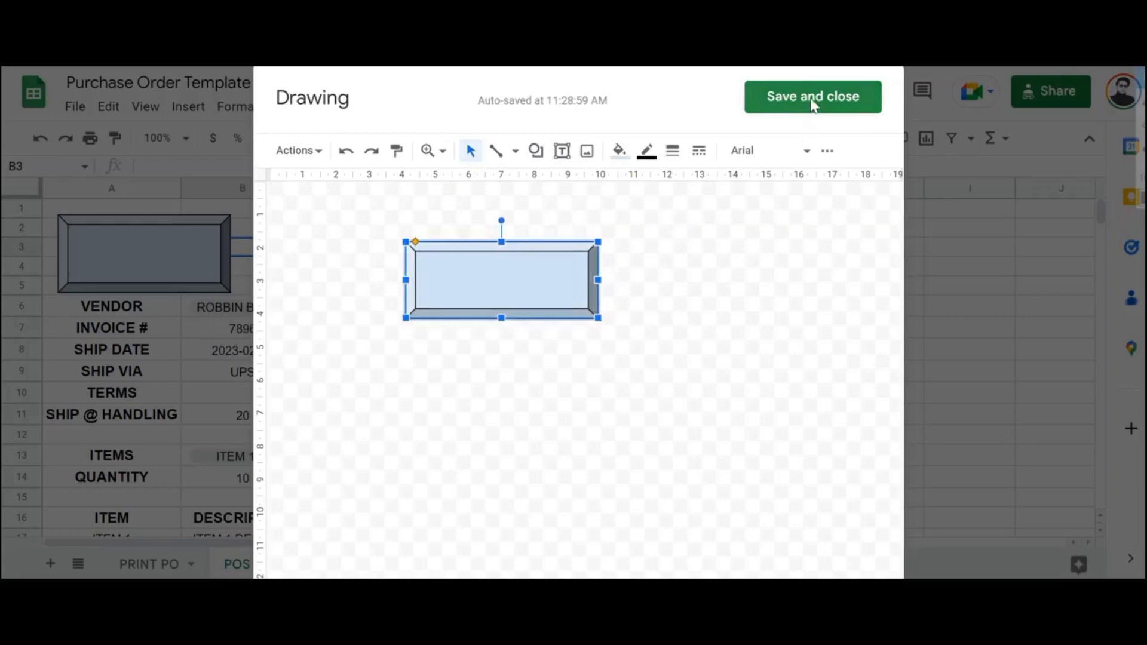
scroll(814, 103, "down", 1)
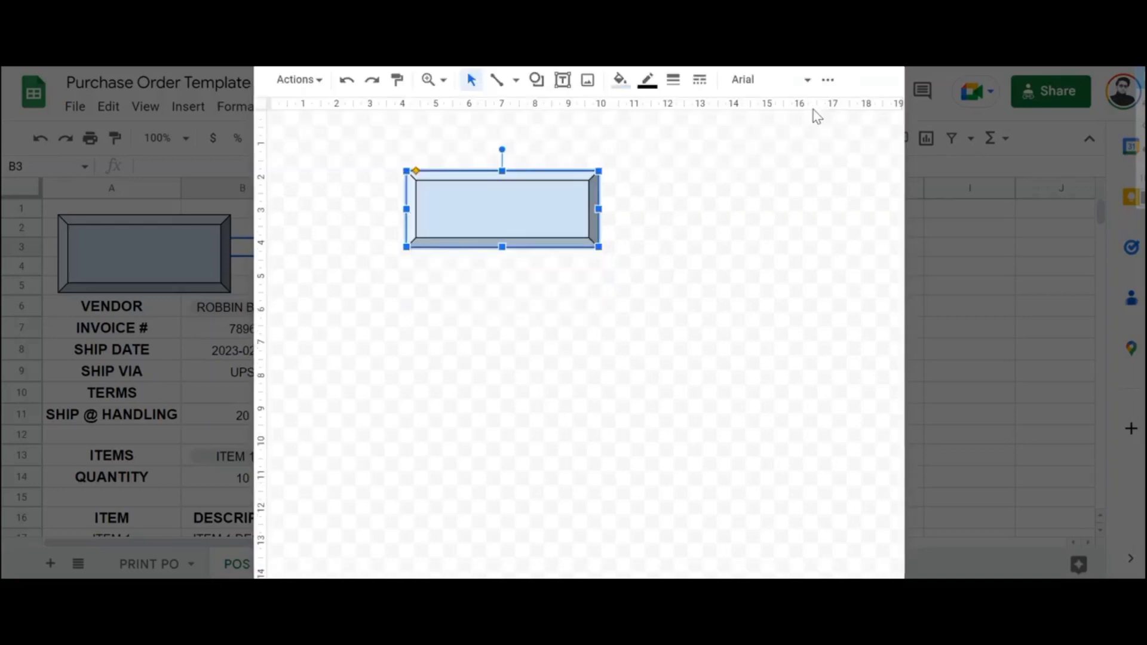
left_click(814, 113)
left_click(866, 51)
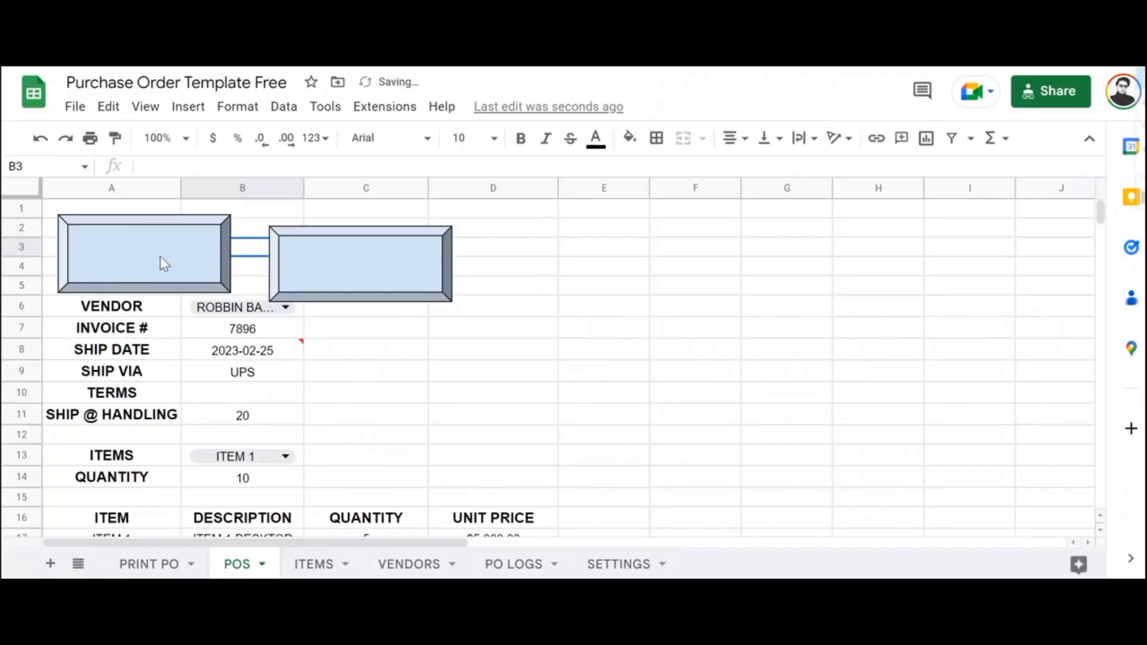
key("ctrl+v")
mouse_move(325, 298)
left_mouse_down()
mouse_move(320, 289)
mouse_move(494, 294)
mouse_move(651, 276)
mouse_move(651, 267)
left_mouse_up()
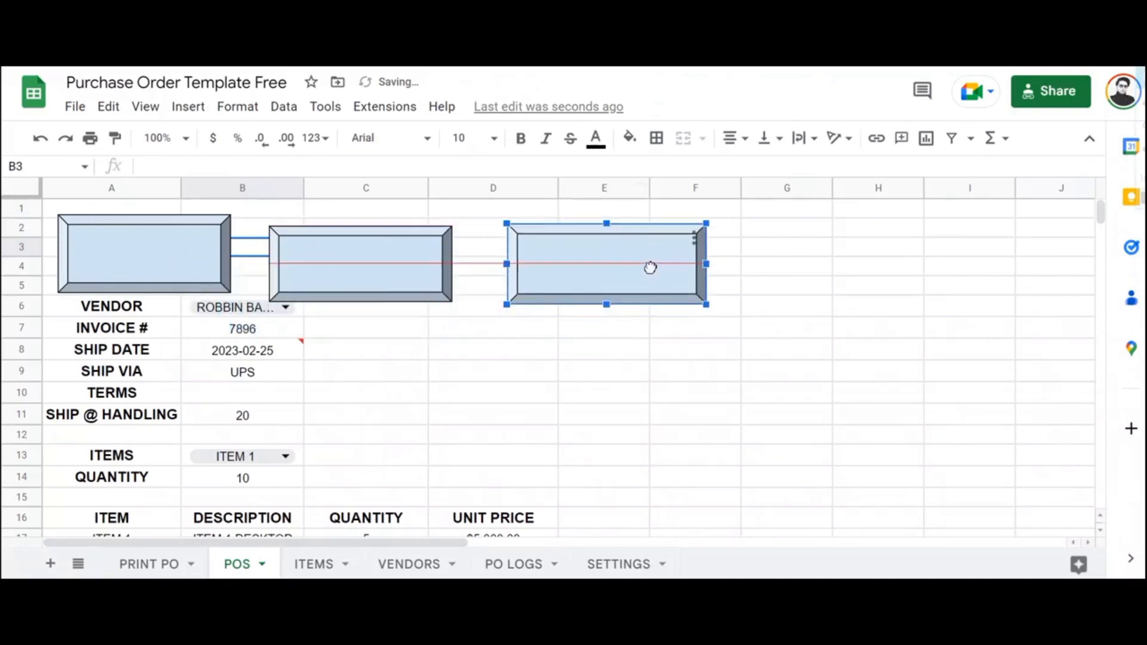
left_click(397, 253)
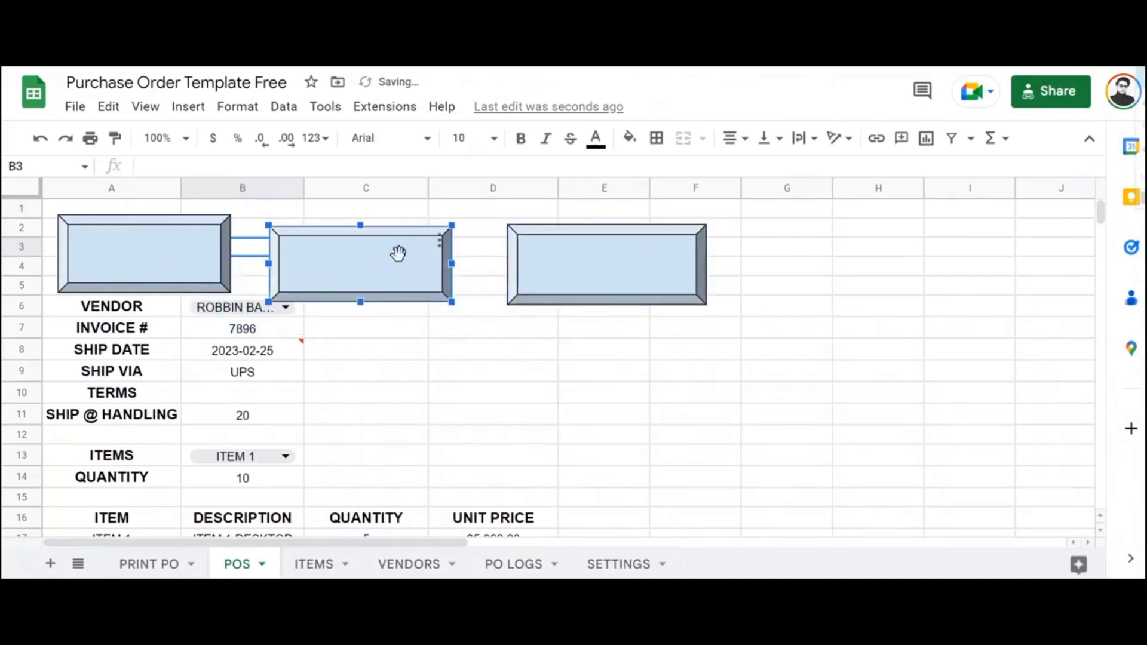
left_click_drag(415, 257, 426, 251)
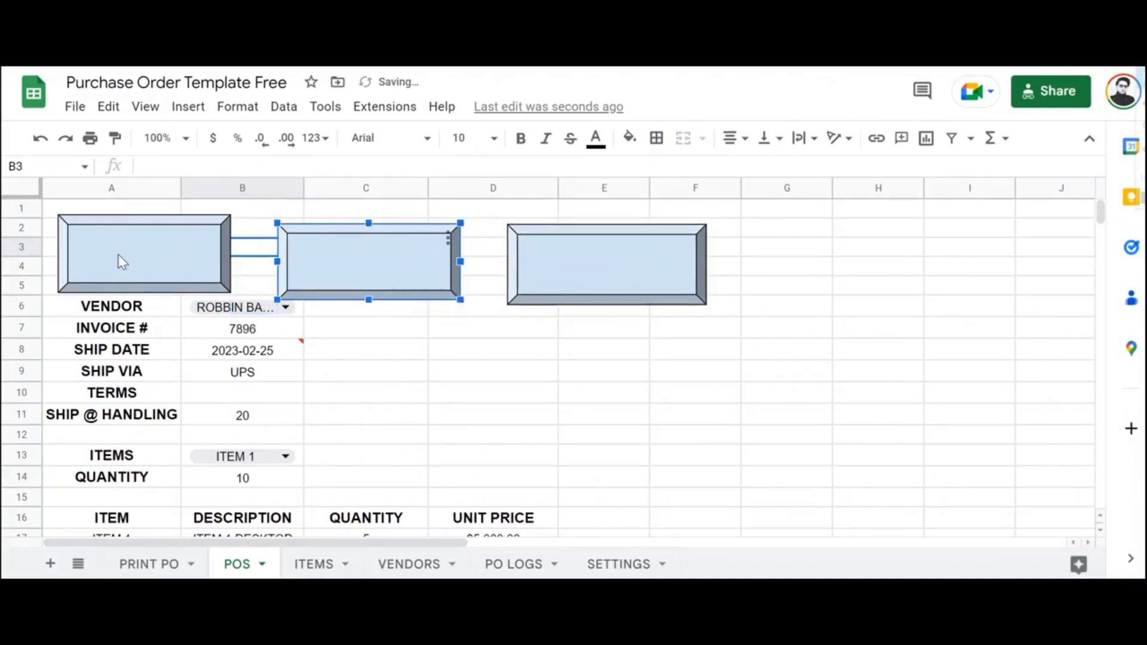
Edit the first bevel drawing, above the VENDOR row, to add the label "Create PO" and save it
left_click(131, 253)
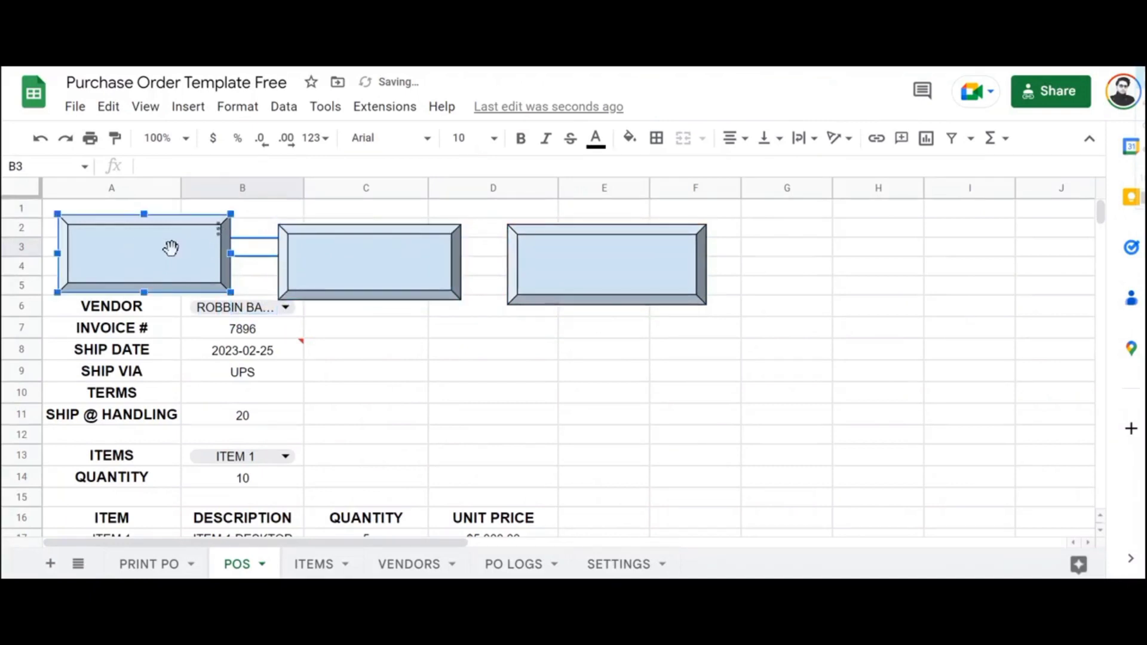
left_click(221, 231)
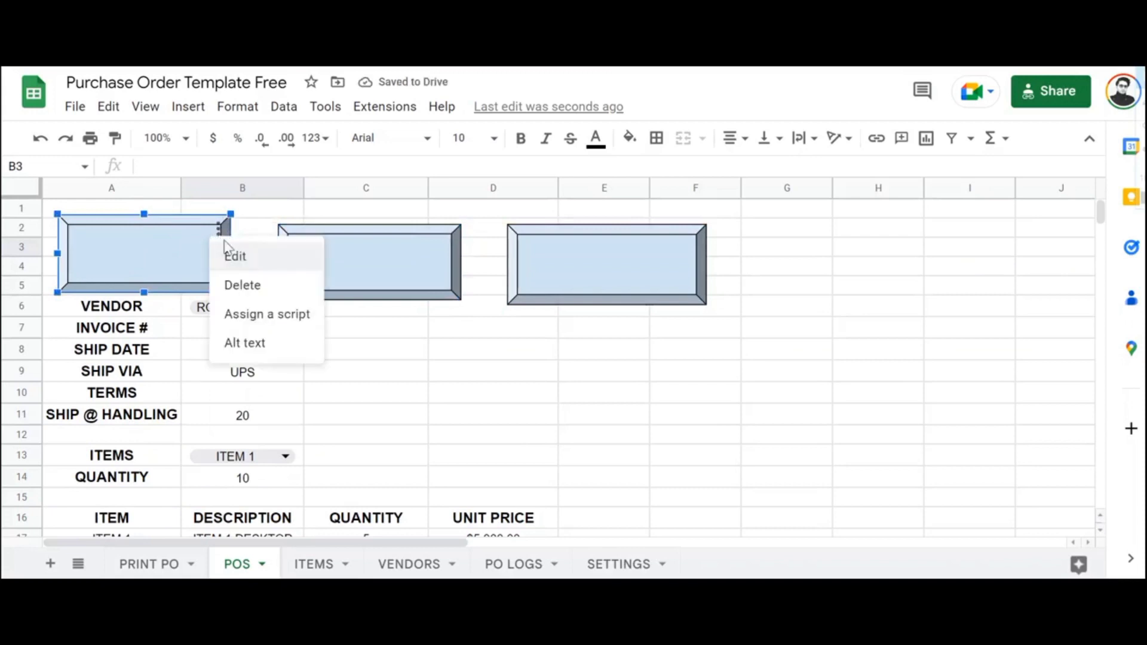
left_click(234, 256)
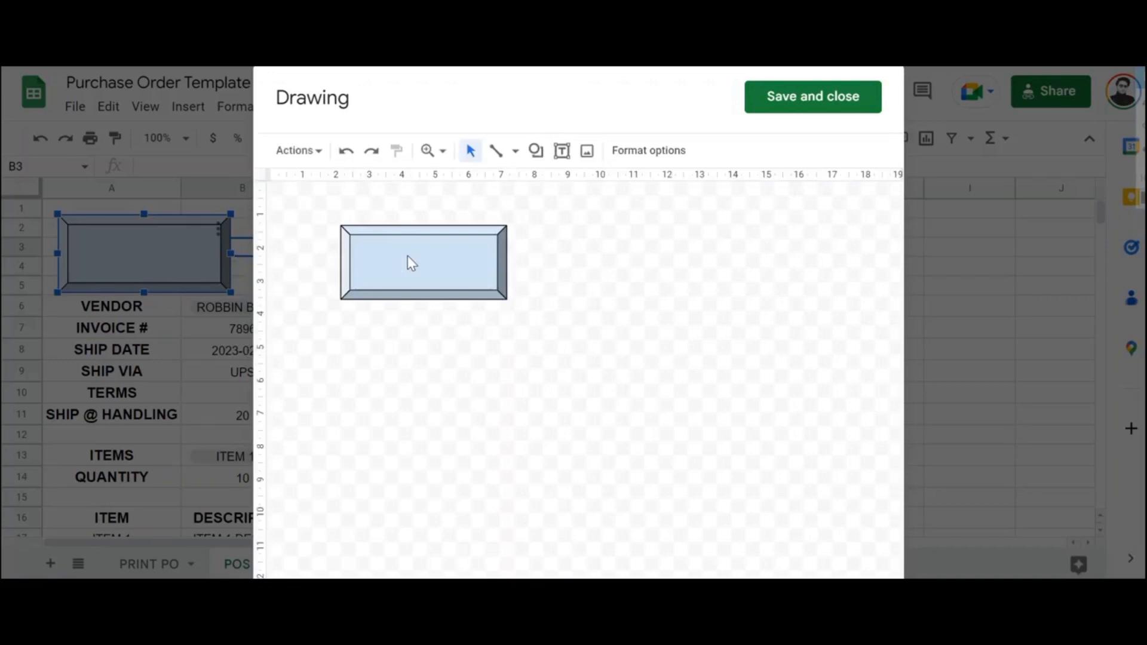
left_click(421, 249)
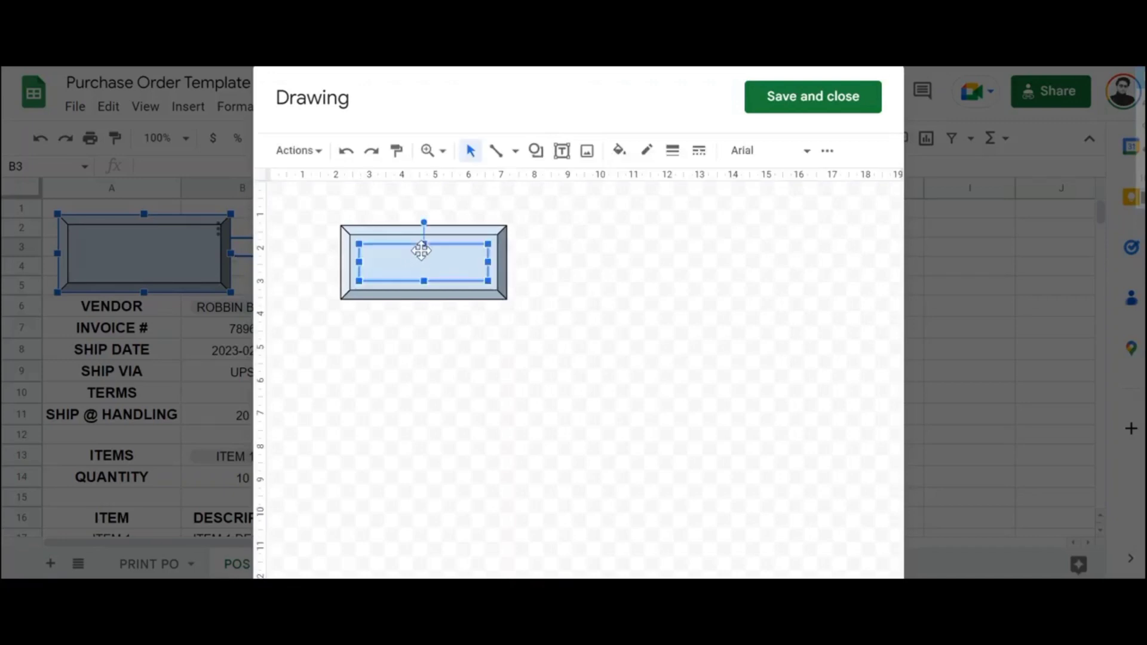
left_click(445, 265)
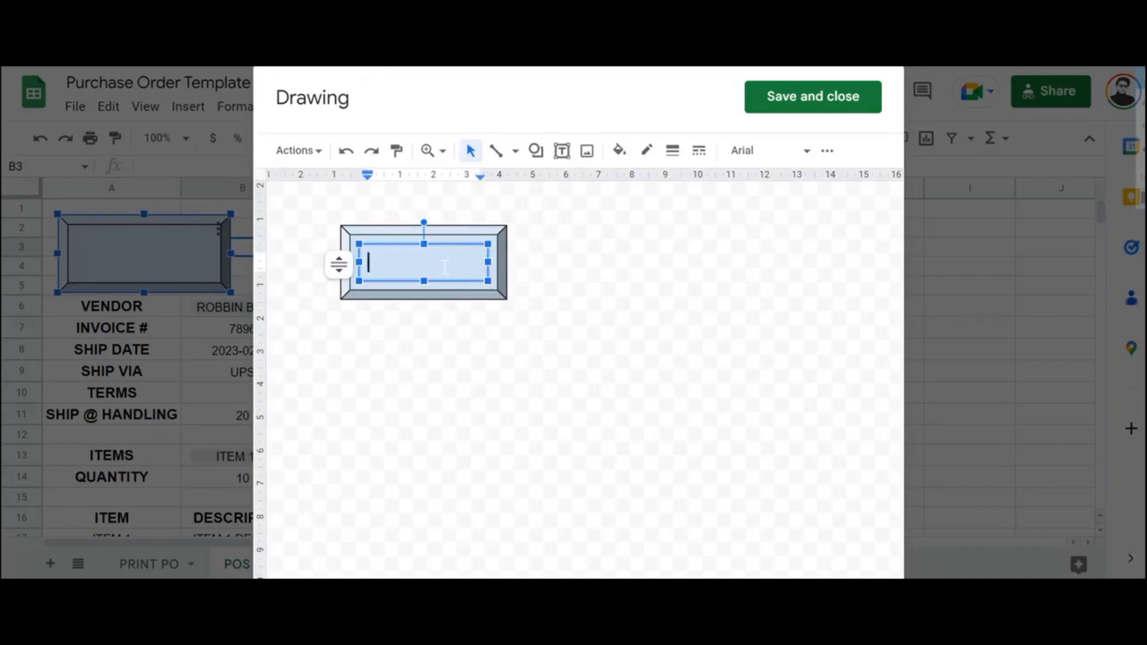
type("Creat")
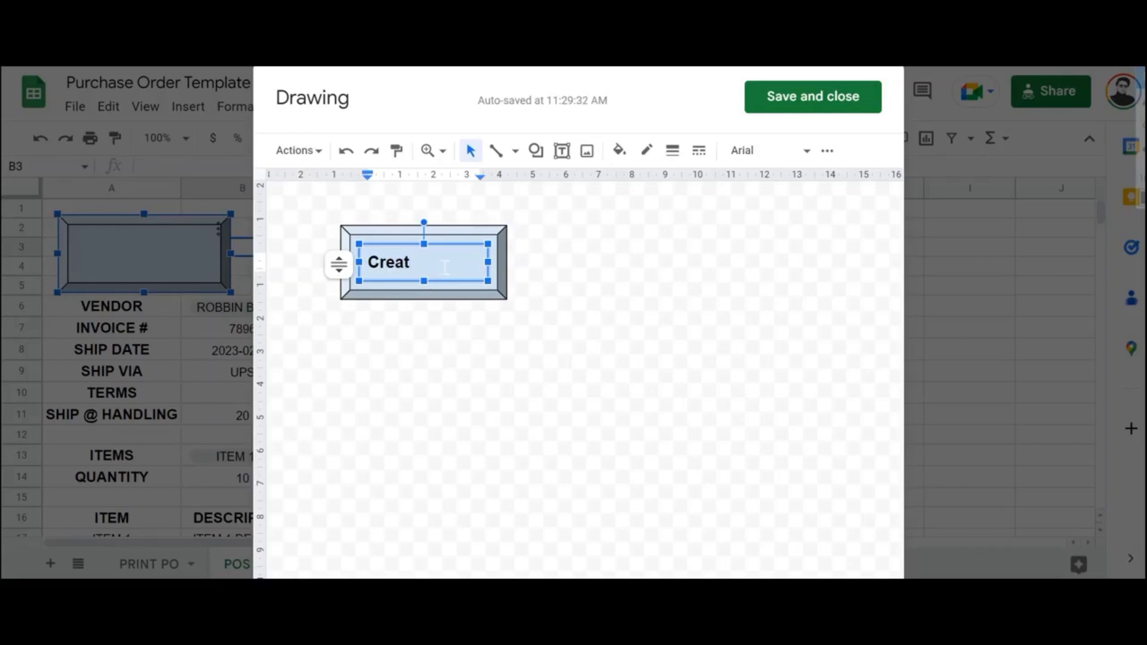
type("e PO")
scroll(807, 100, "down", 1)
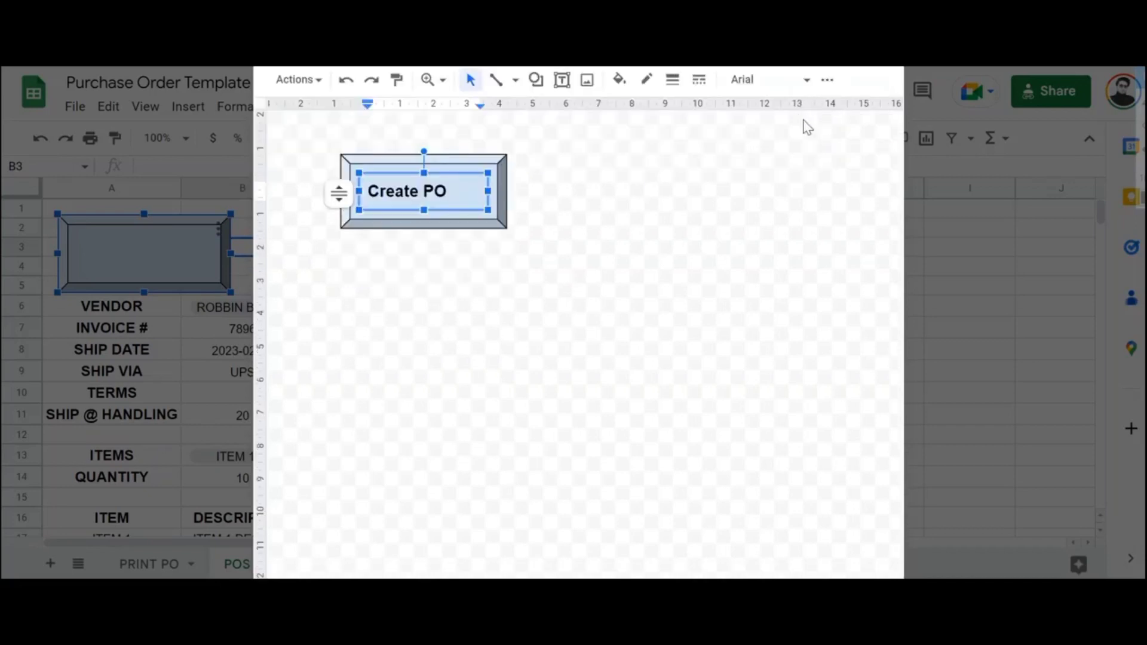
left_click(807, 126)
left_click(807, 71)
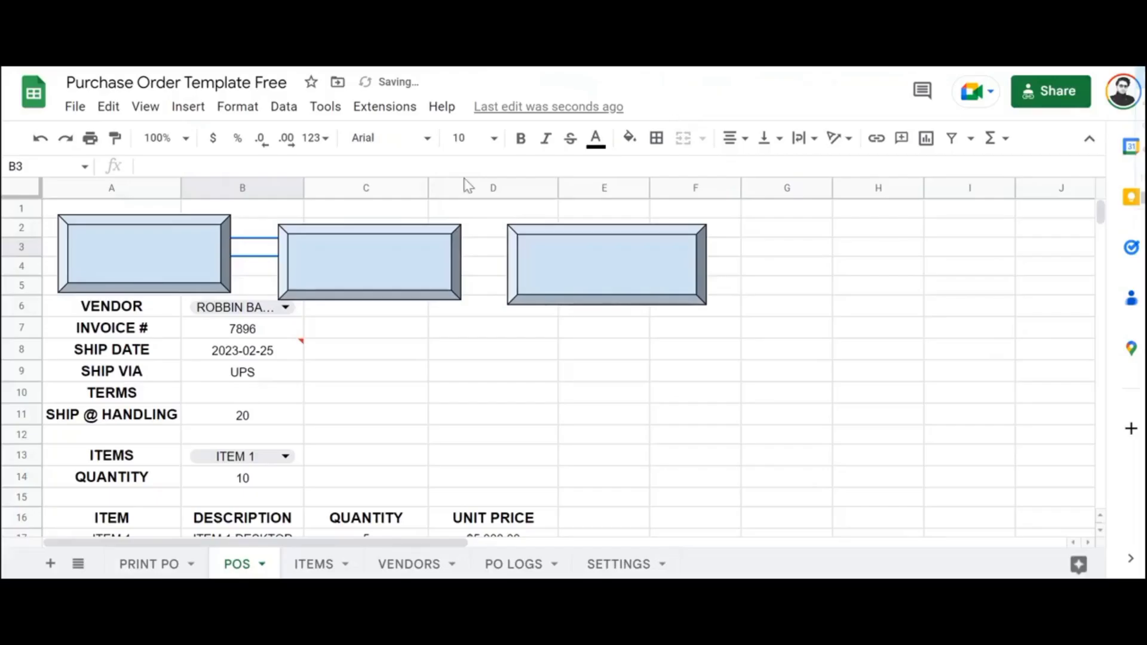
Open the middle bevel drawing for editing and add the label "Clear" inside its shape
left_click(391, 254)
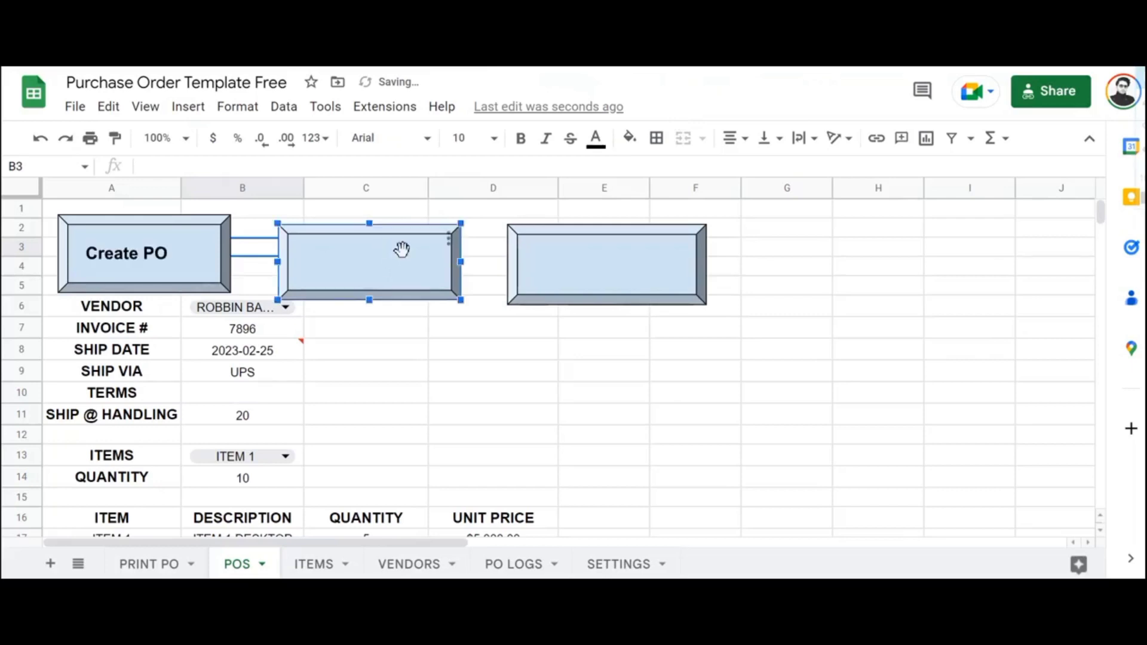
left_click(450, 239)
left_click(463, 266)
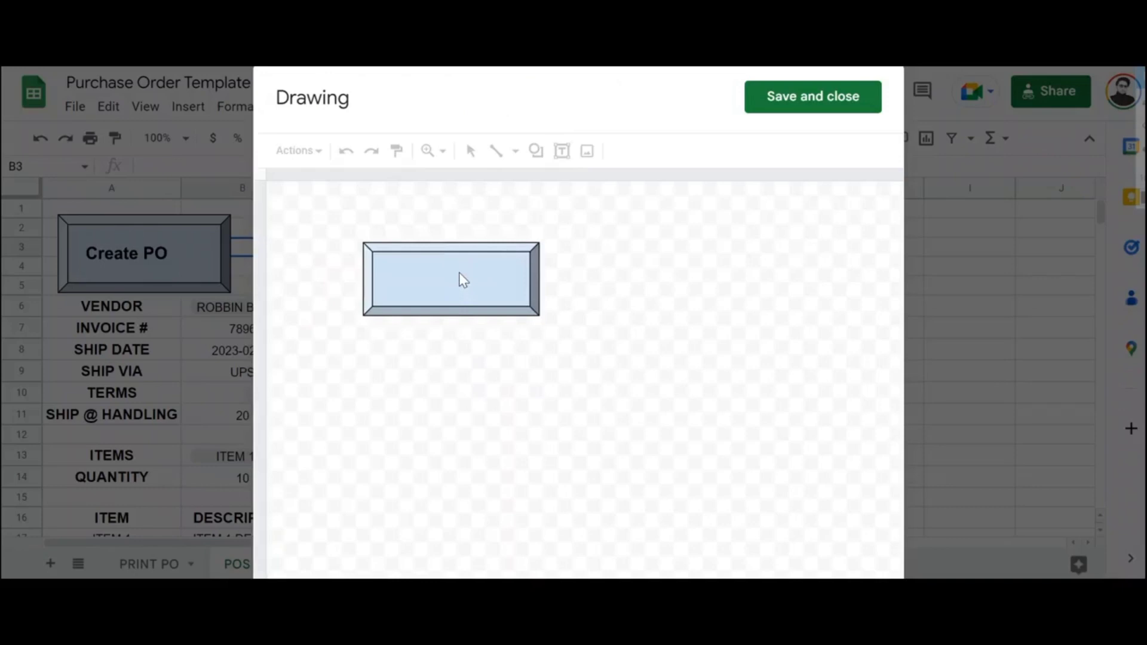
double_click(462, 278)
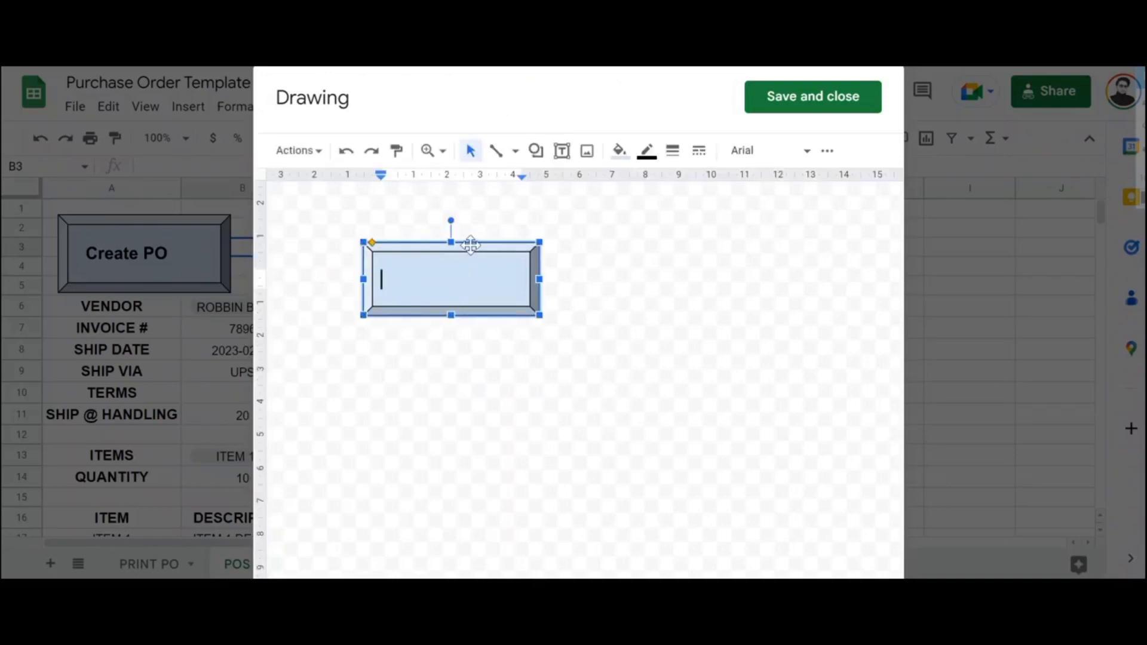
type("Clear")
Make the "Clear" label bold and horizontally centred, and save the drawing
key("ctrl+a")
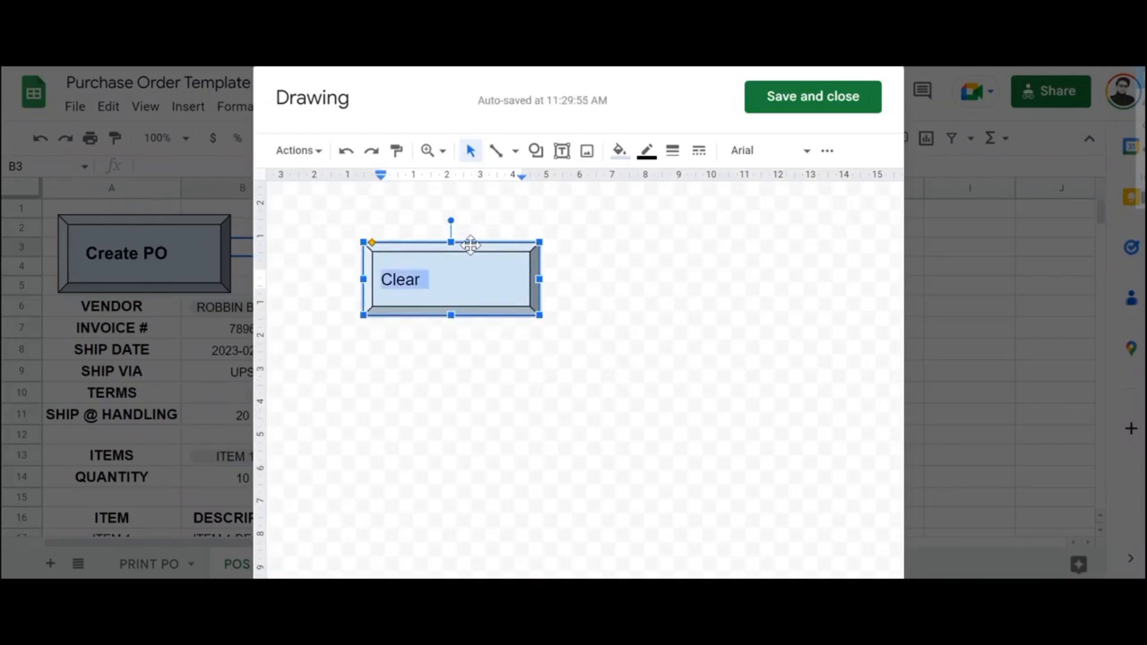
key("ctrl+b")
left_click(828, 151)
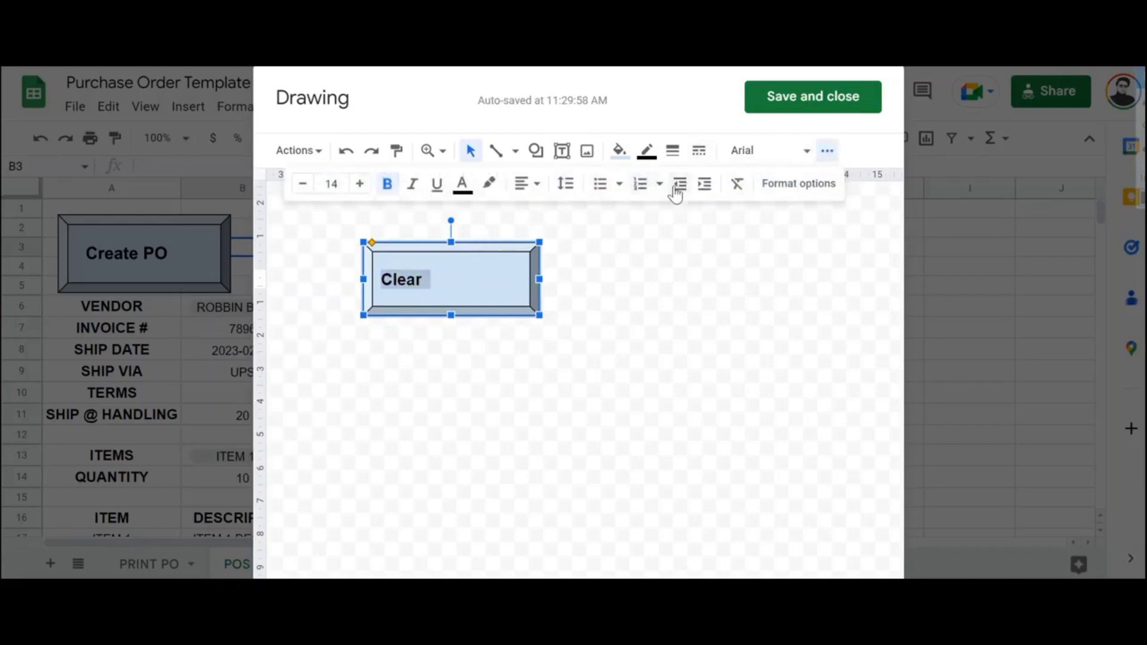
left_click(527, 184)
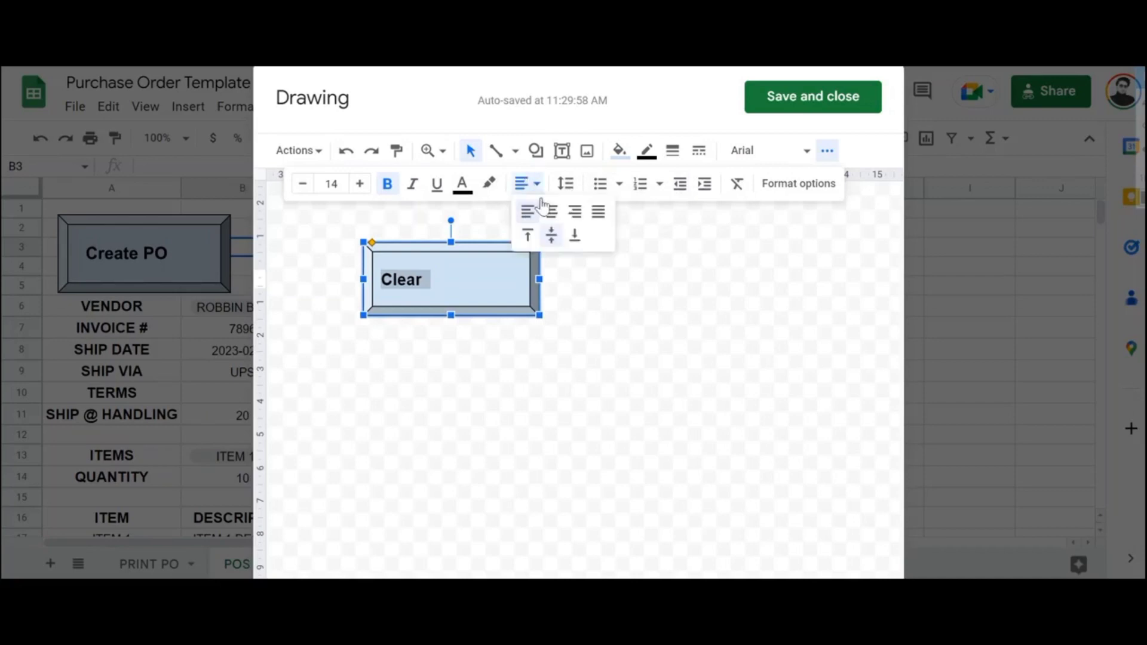
left_click(550, 213)
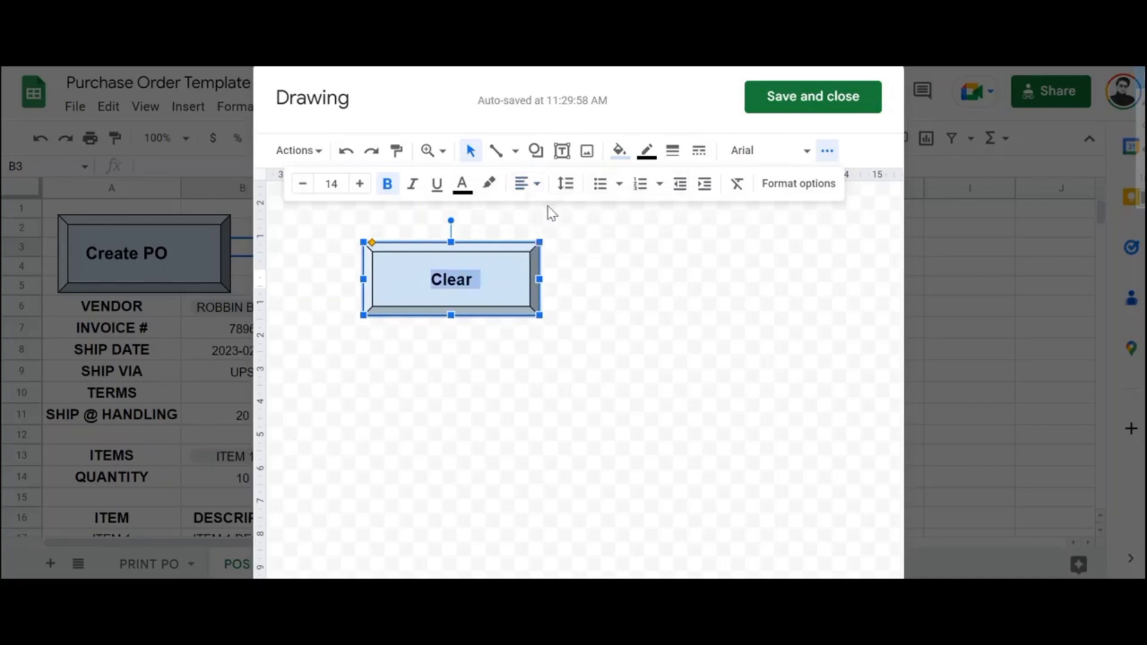
left_click(800, 99)
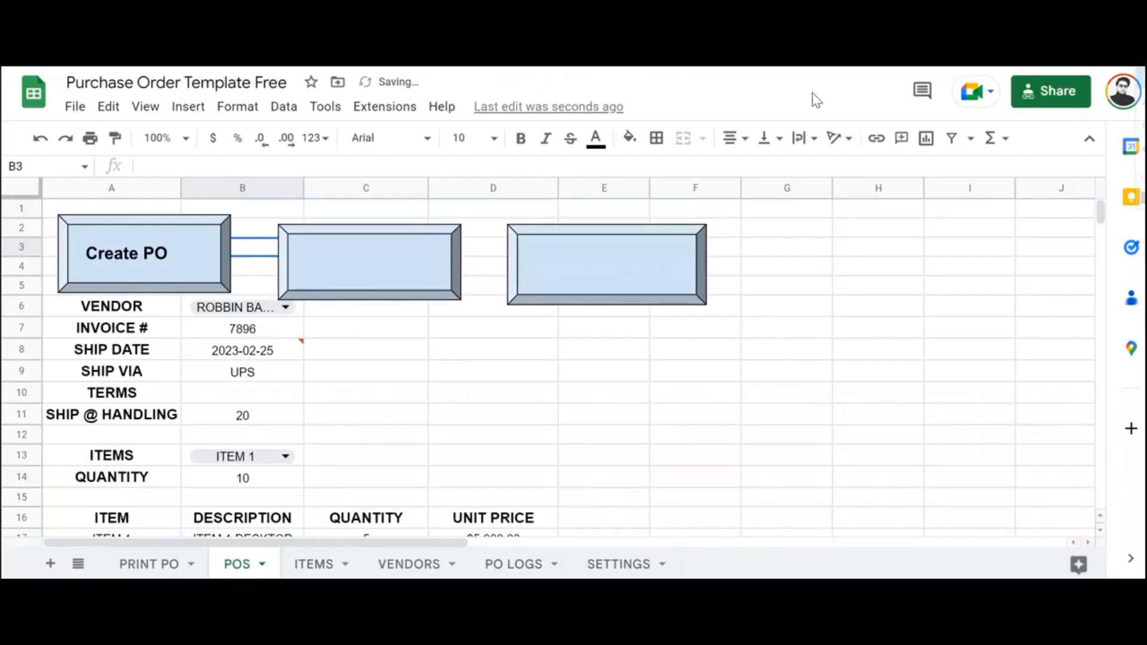
Open the third bevel drawing, across columns D to F, for editing and add the label "Add Item" inside its shape
left_click(597, 264)
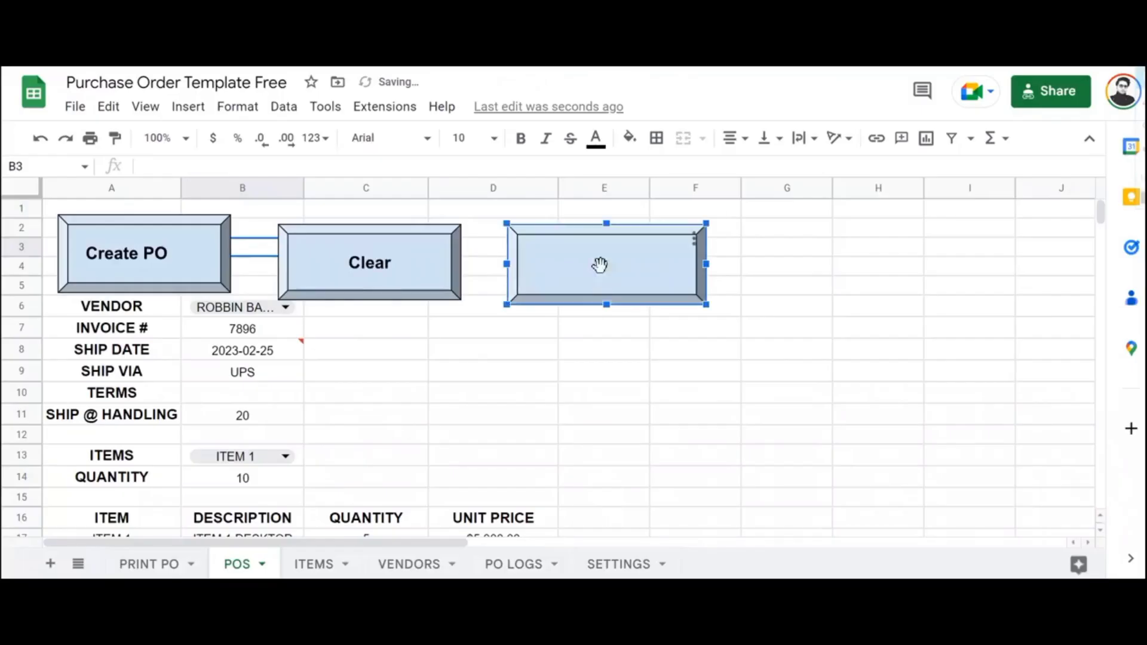
left_click(698, 246)
left_click(709, 262)
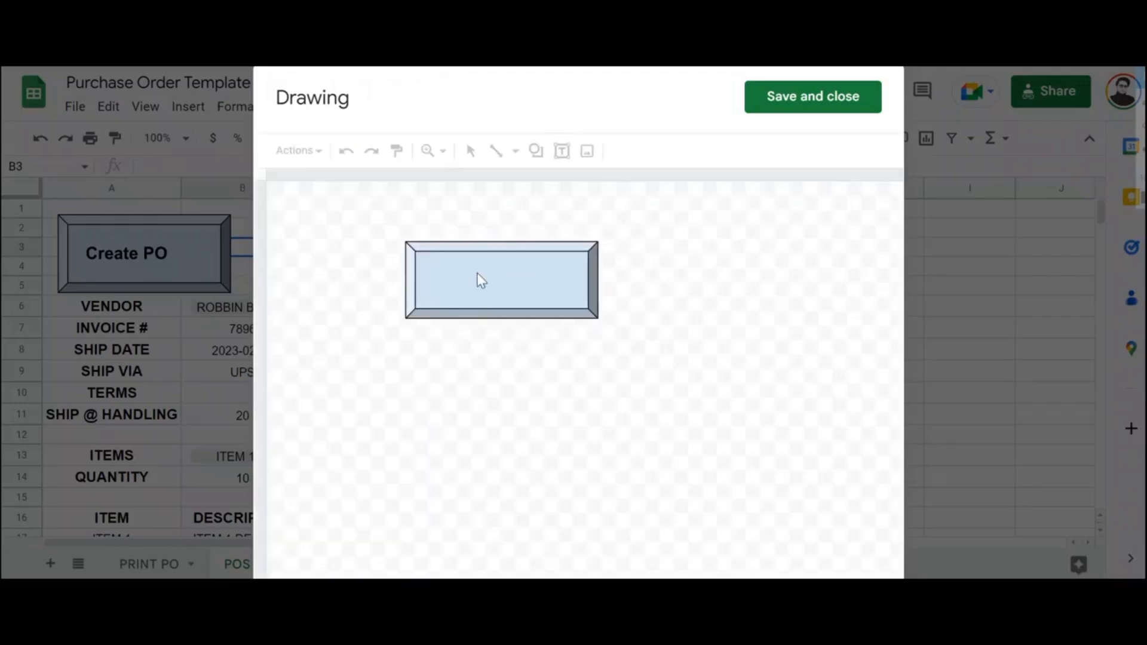
left_click(485, 276)
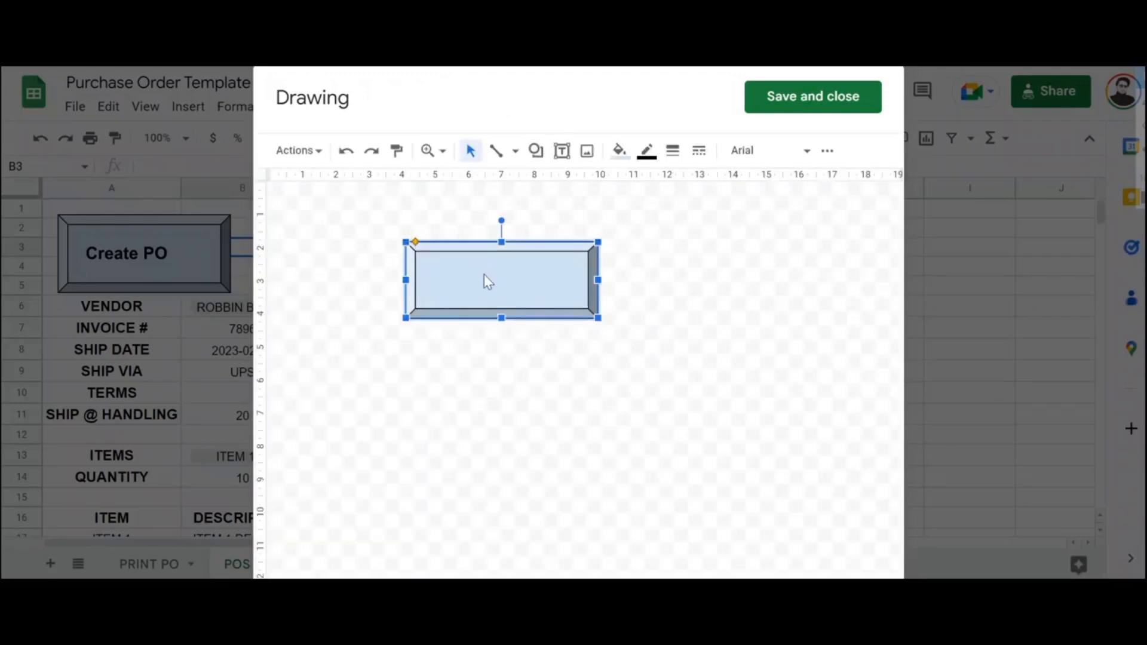
double_click(487, 276)
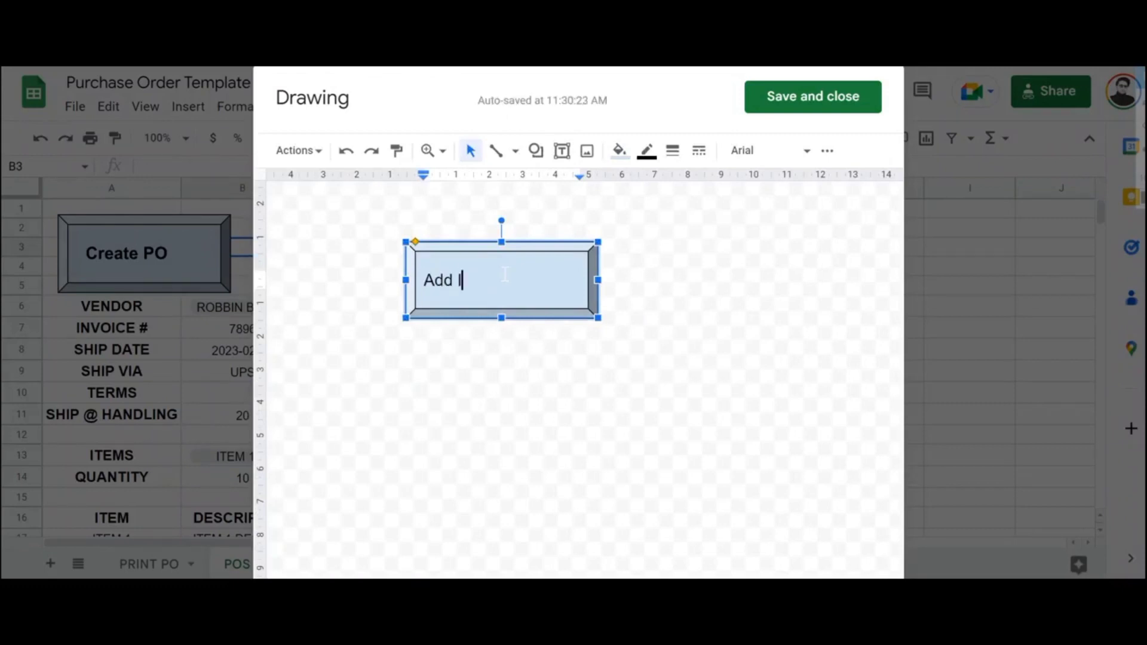
type("Add Item")
Make the "Add Item" label bold and horizontally centred, and save the drawing
key("ctrl+a")
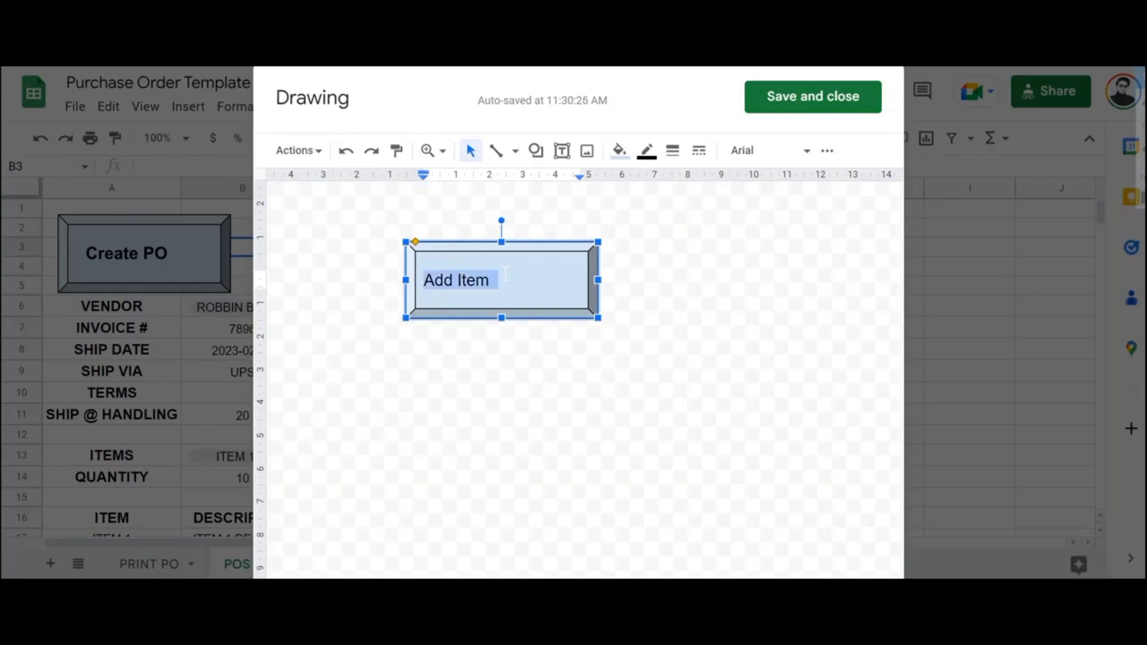
key("ctrl+b")
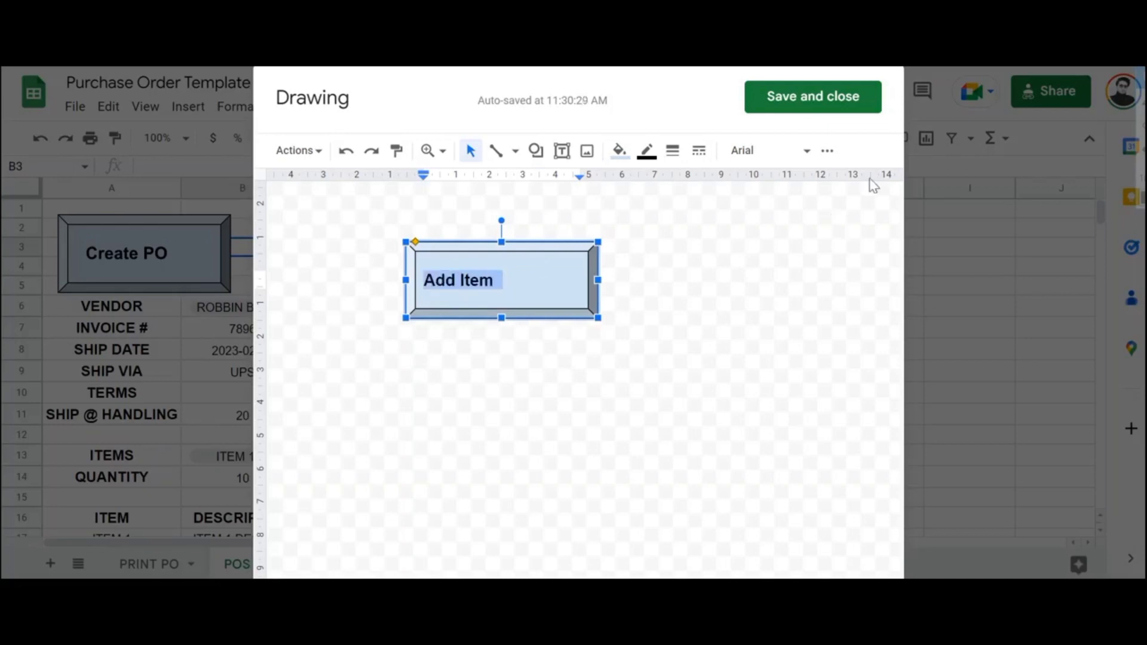
left_click(828, 152)
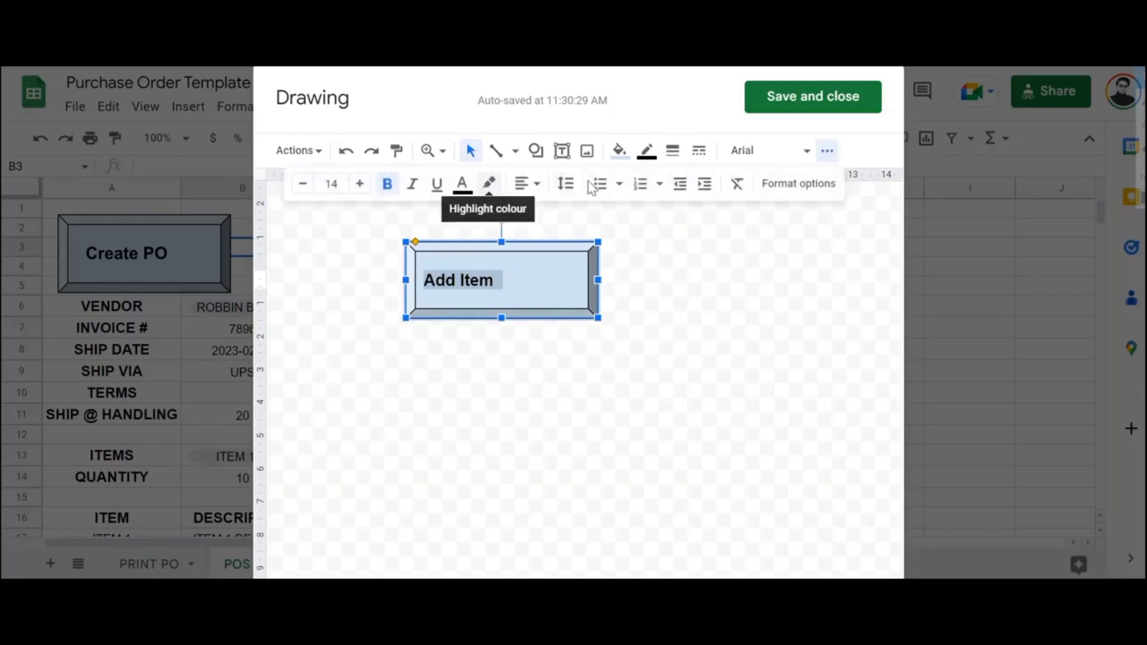
left_click(540, 186)
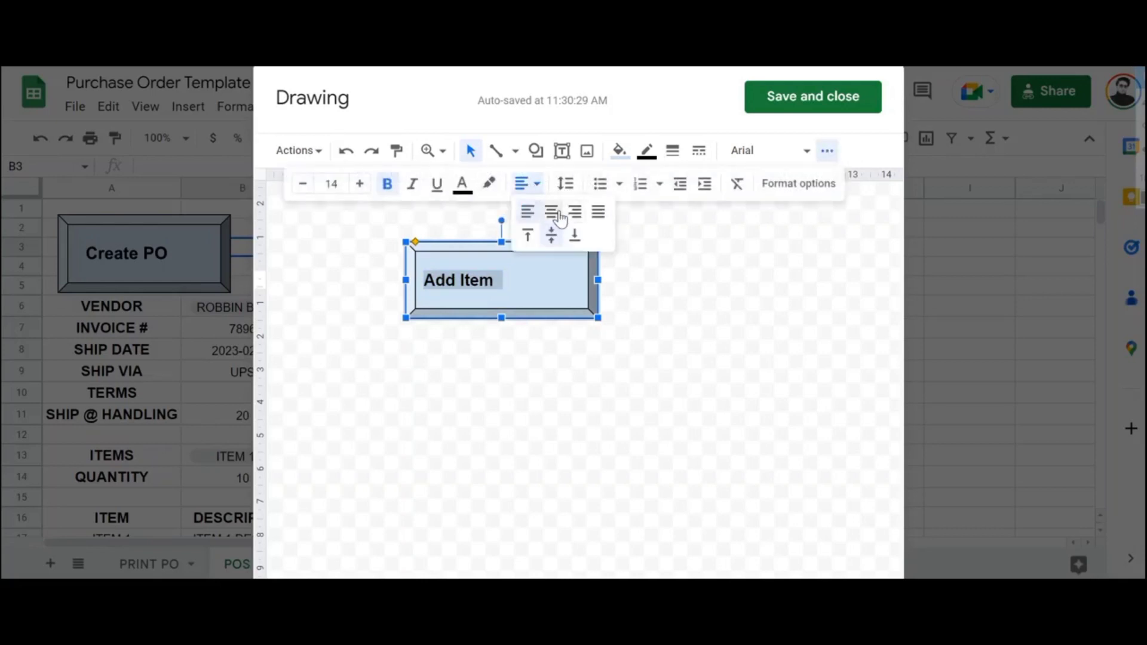
left_click(551, 212)
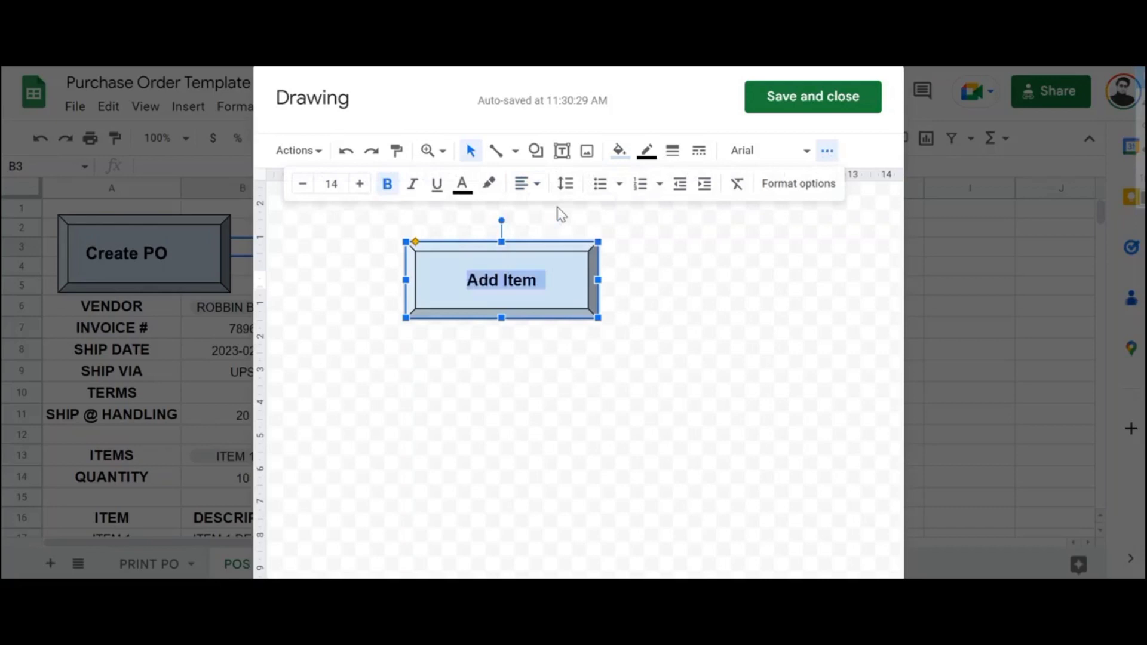
left_click(827, 101)
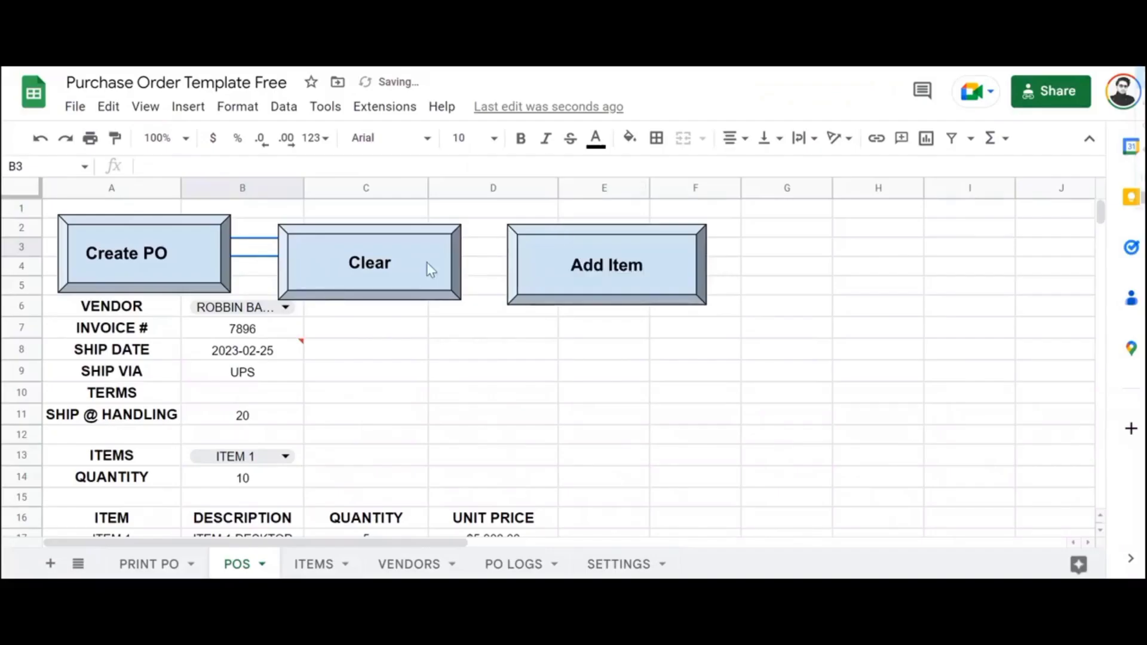
Move the Clear and Add Item buttons up level with the Create PO button, and open the spreadsheet's Apps Script
left_click_drag(408, 259, 412, 252)
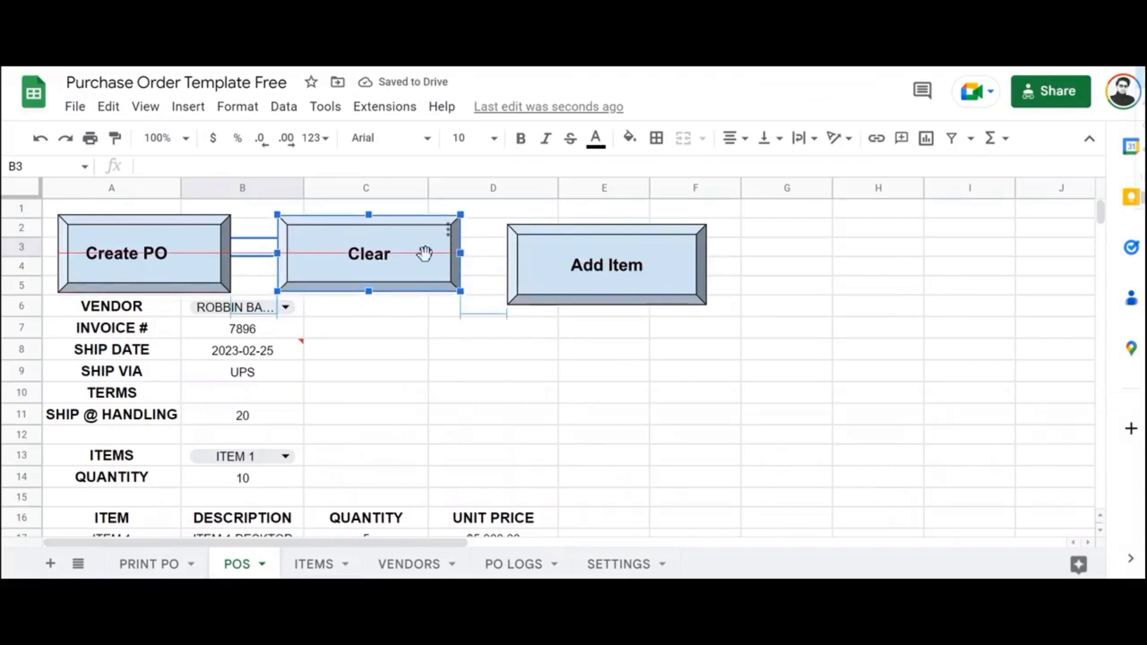
left_click_drag(597, 281, 594, 267)
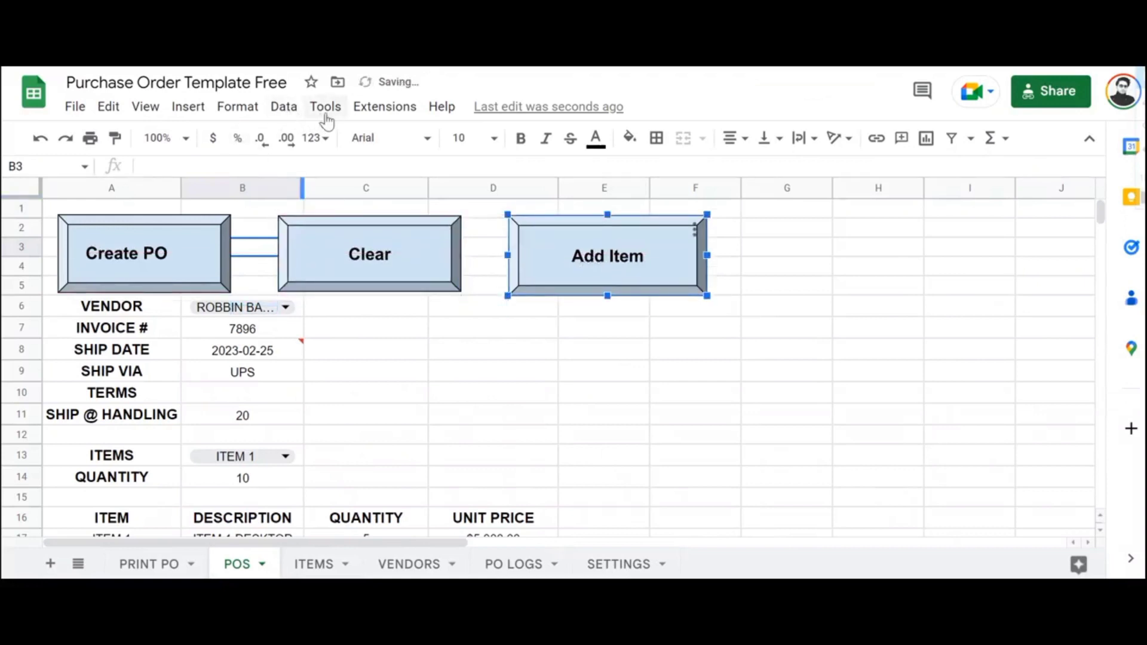
left_click(370, 107)
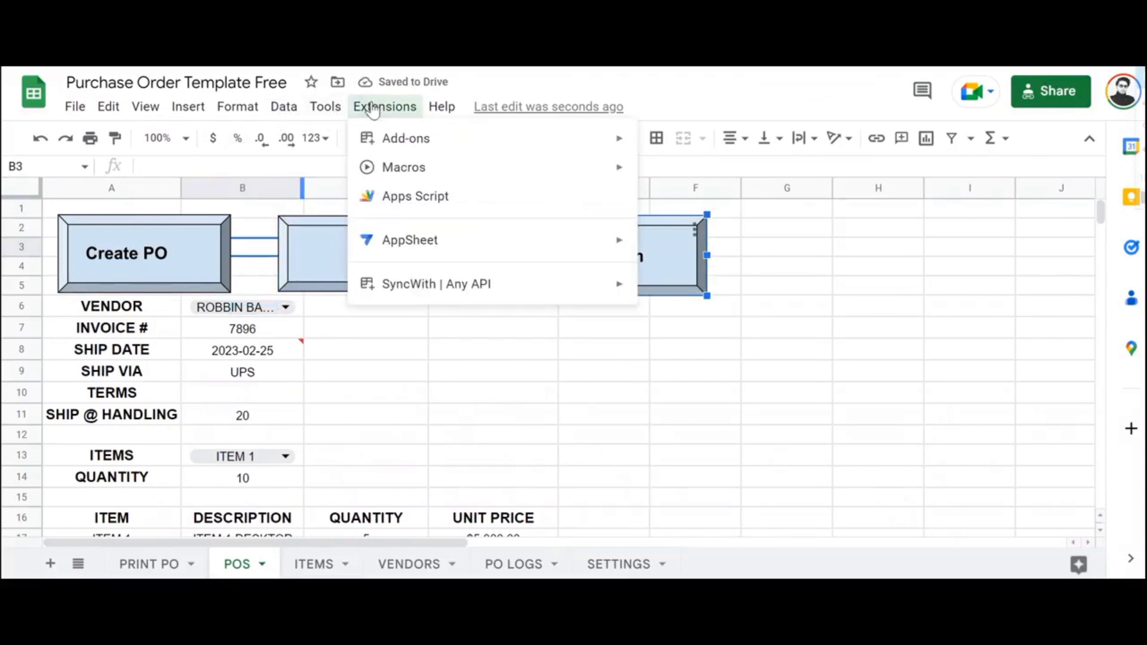
left_click(425, 197)
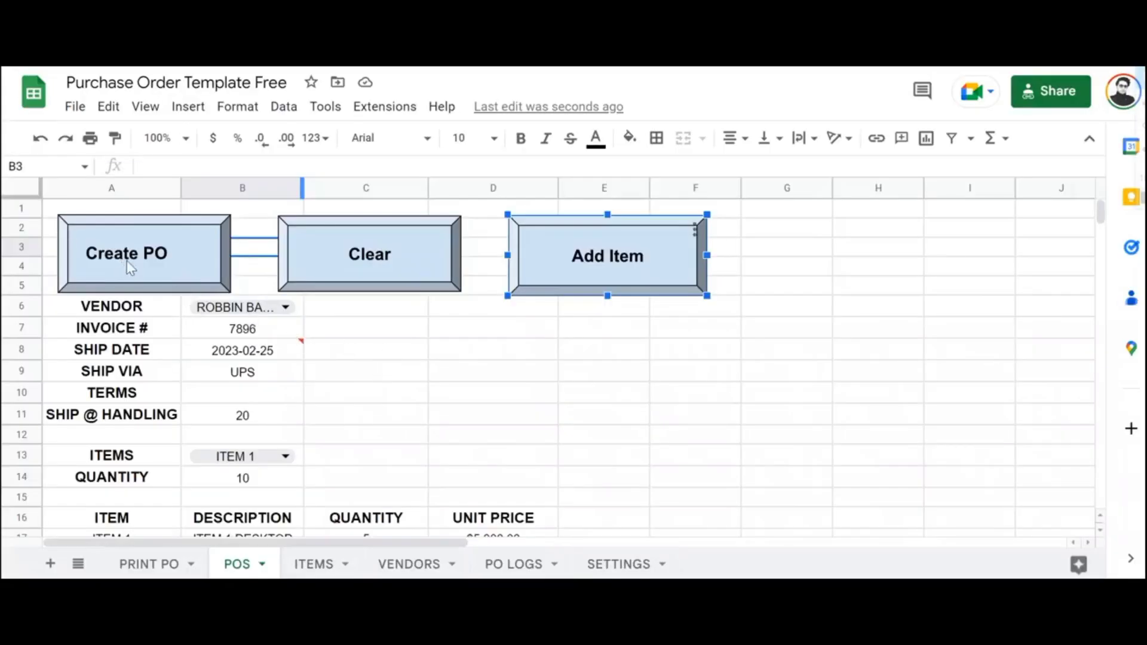
Shift the Create PO, Clear and Add Item buttons slightly up into row 1, clear of the VENDOR row and level with each other
left_click(344, 263)
left_click(576, 260)
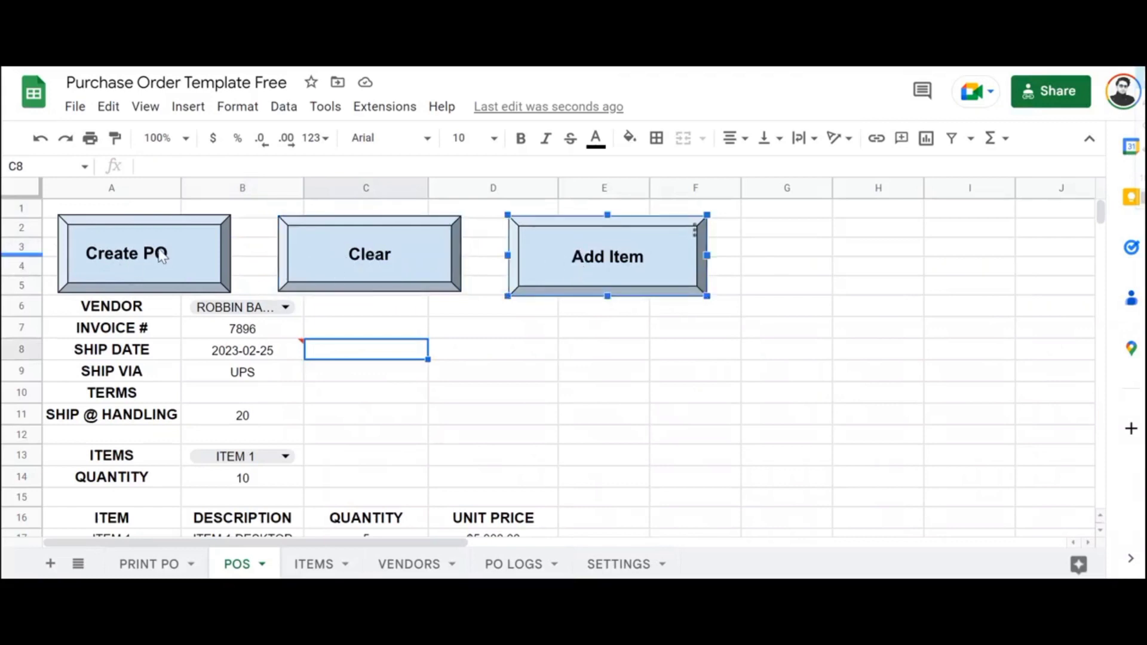
left_click_drag(161, 255, 183, 247)
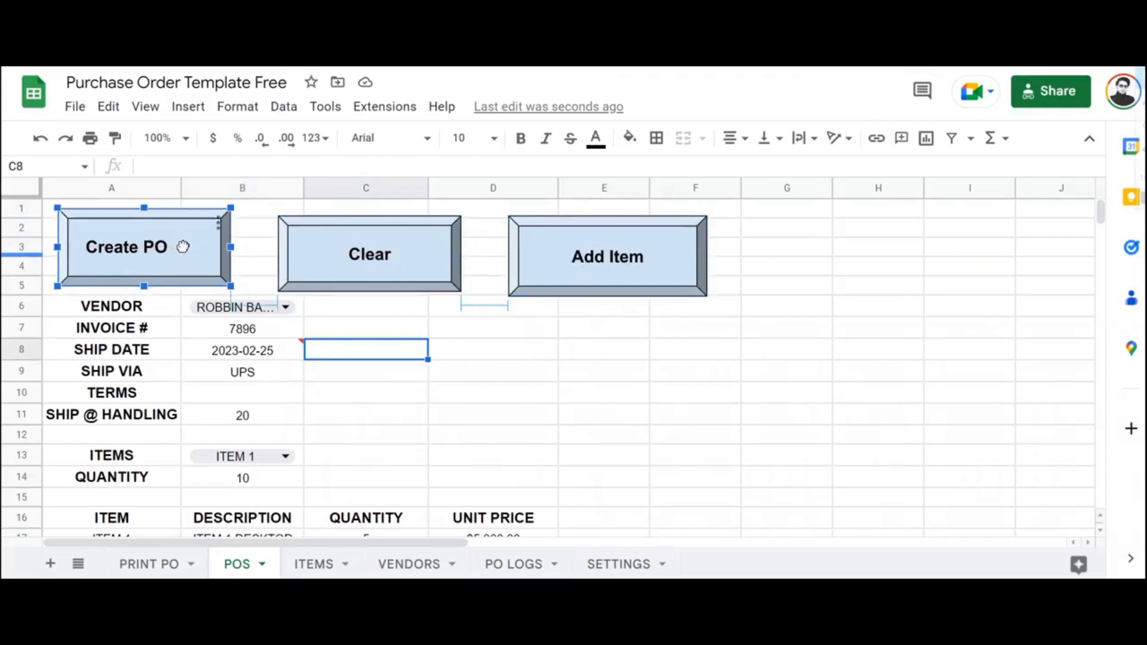
left_click_drag(374, 272, 373, 257)
left_click_drag(608, 278, 604, 267)
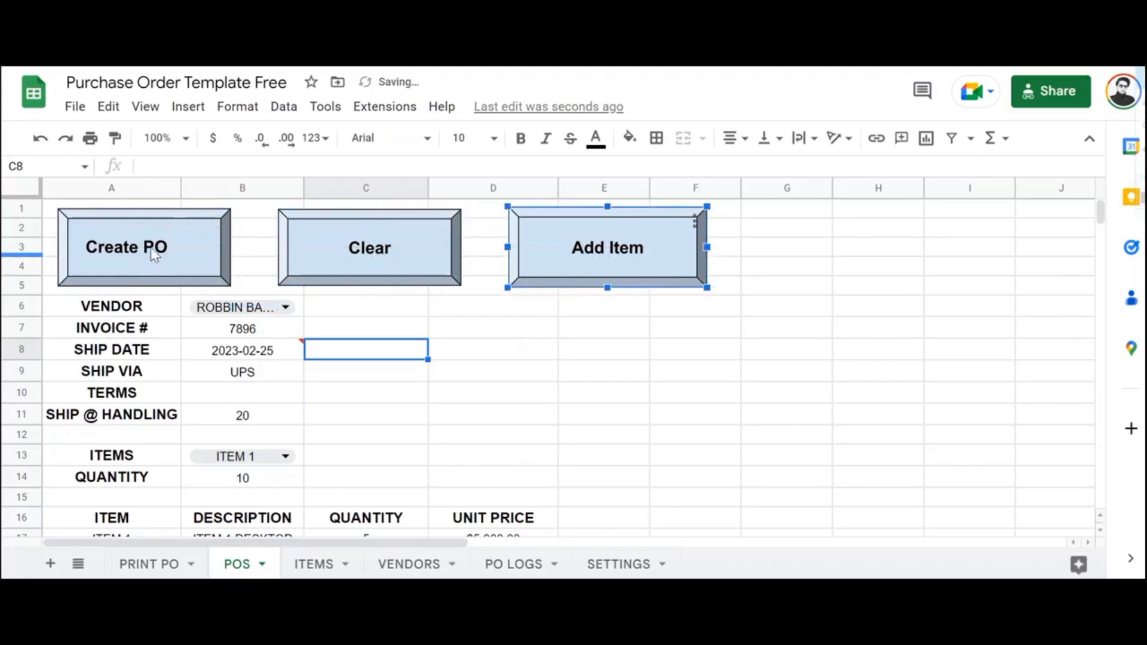
left_click(376, 248)
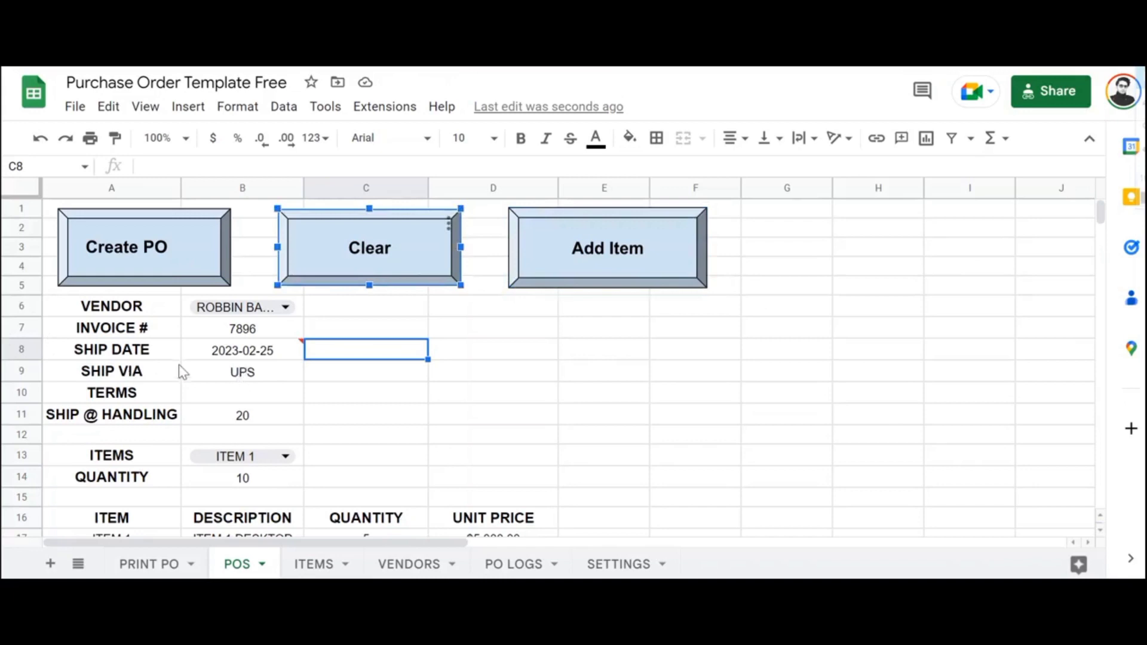
left_click(600, 258)
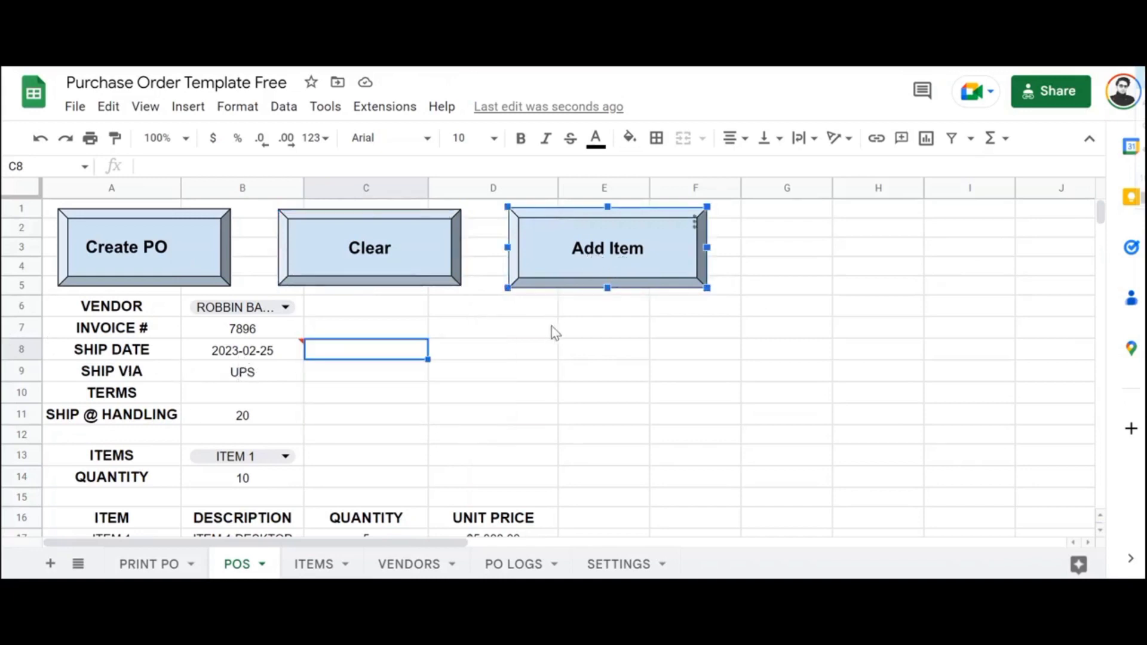
Review the item choices in the POS sheet's ITEMS drop-down and look at the PRINT PO sheet
scroll(551, 331, "down", 1)
left_click(218, 399)
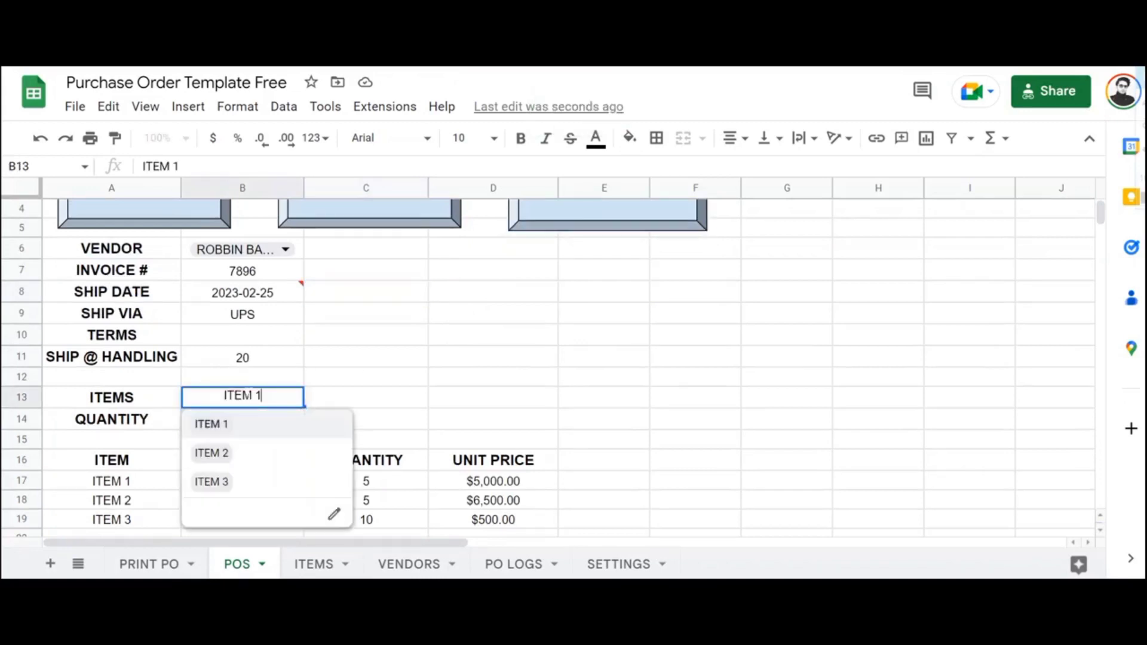
left_click(442, 398)
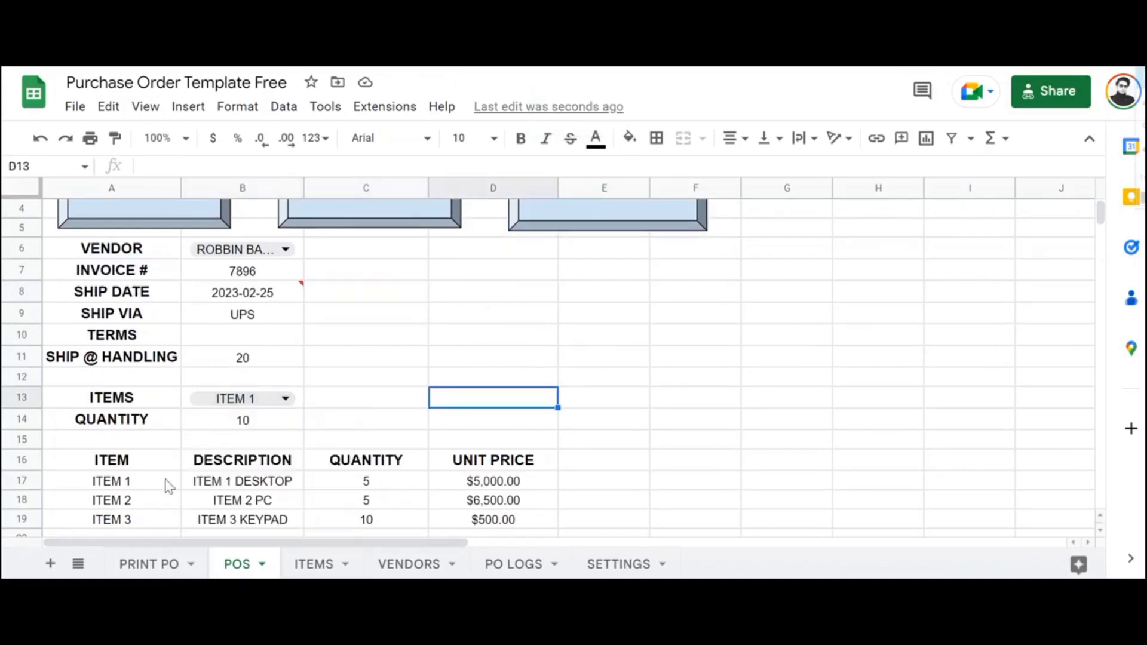
left_click(160, 565)
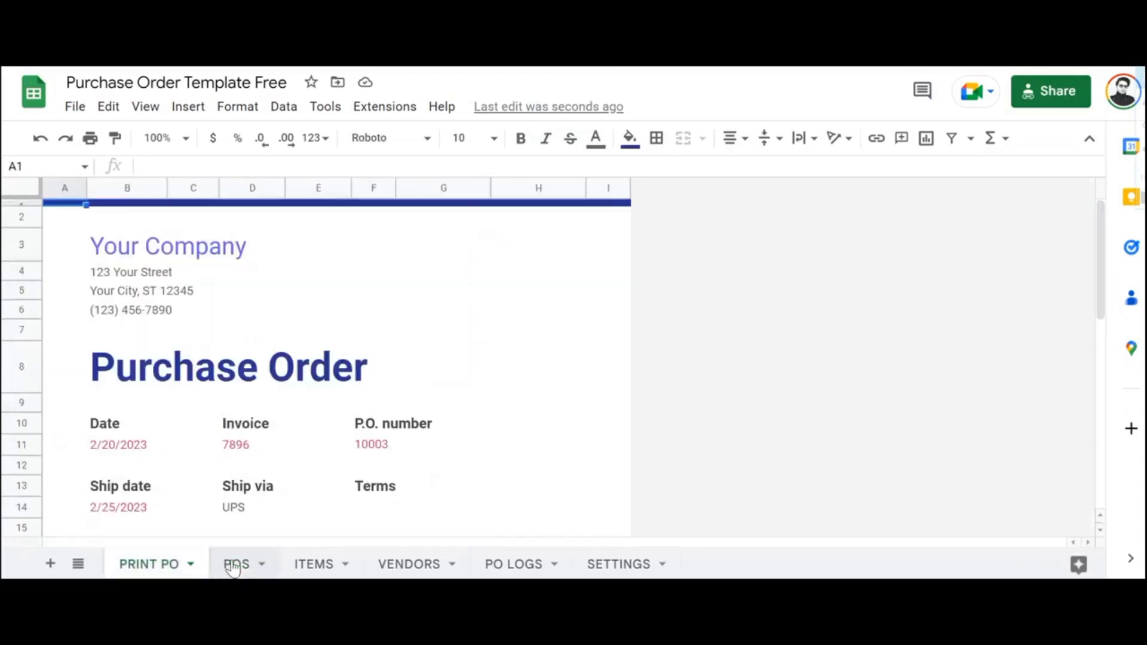
left_click(236, 564)
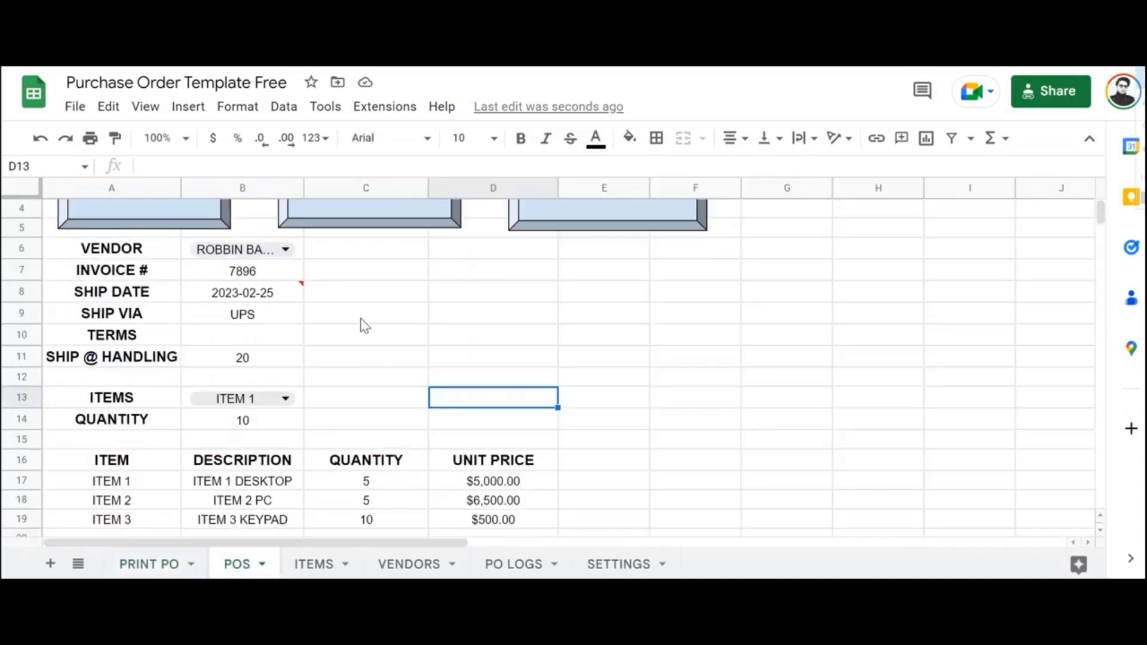
scroll(364, 324, "up", 1)
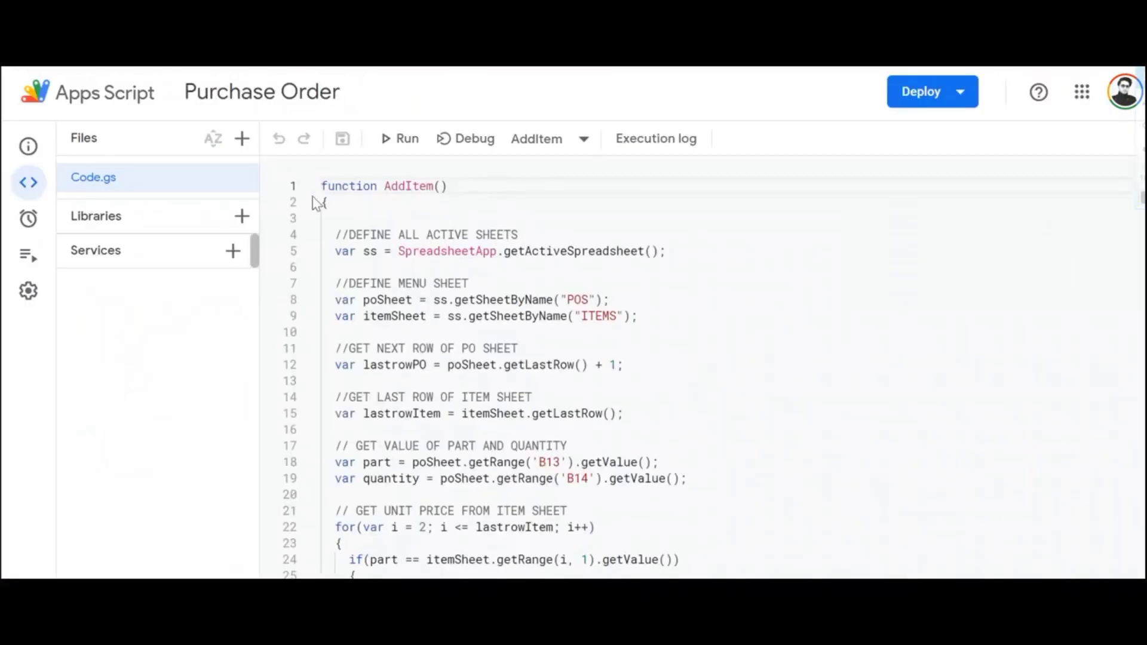
Look through the AddItem, createPO and ClearInvoice functions in the Purchase Order Apps Script project
scroll(538, 359, "down", 2)
scroll(465, 250, "down", 18)
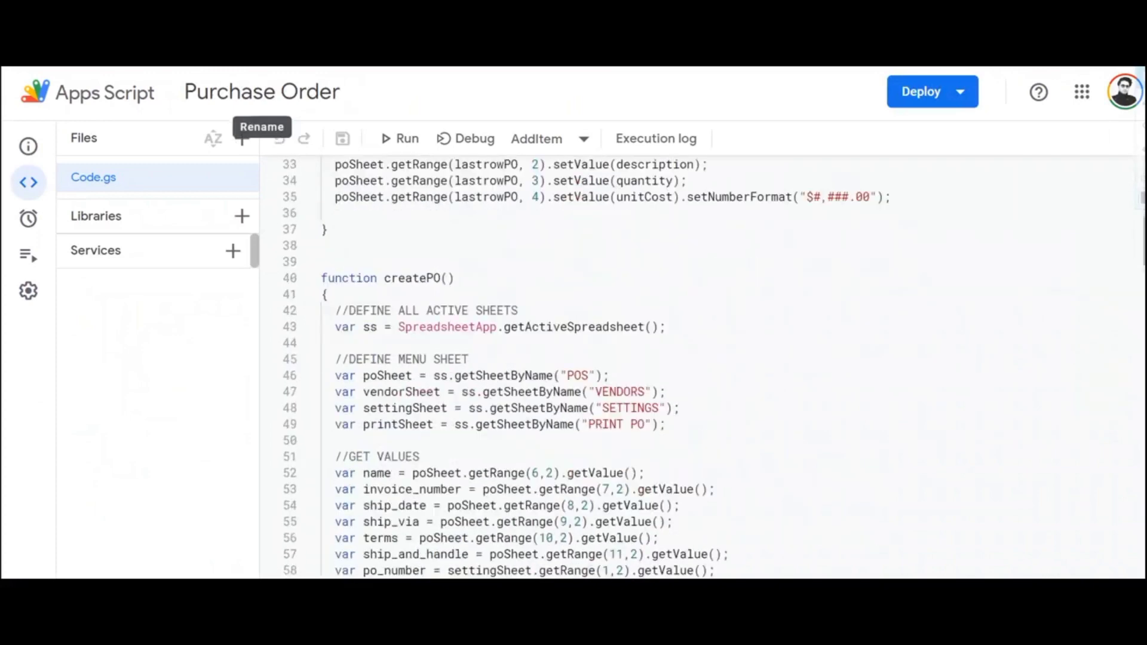
scroll(538, 364, "down", 20)
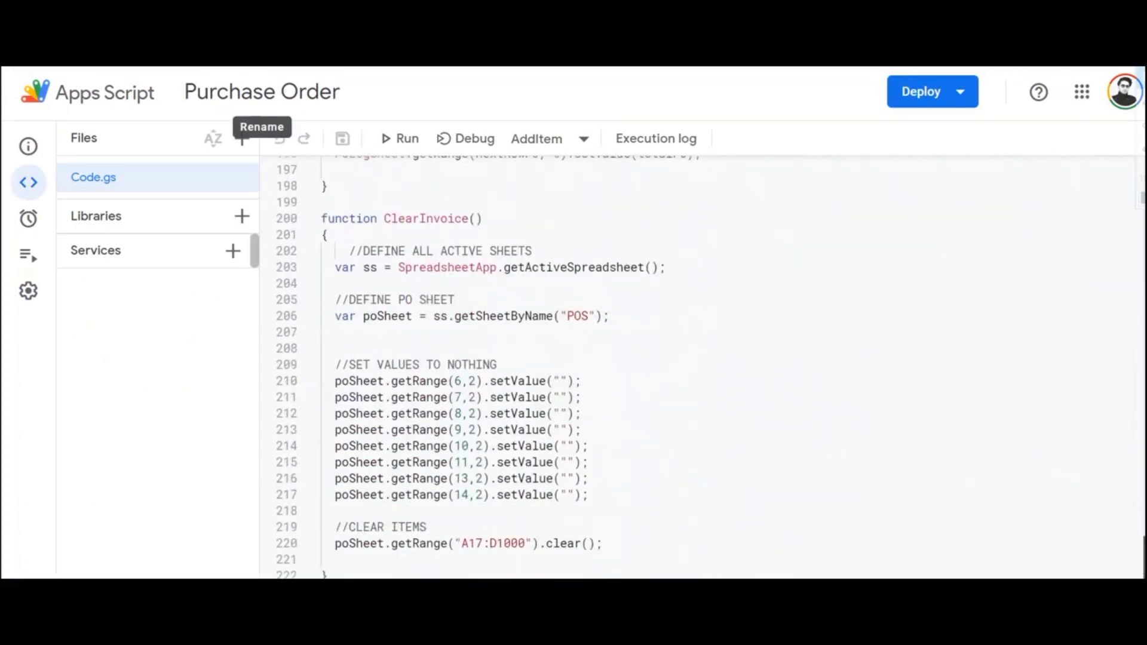
scroll(537, 365, "up", 20)
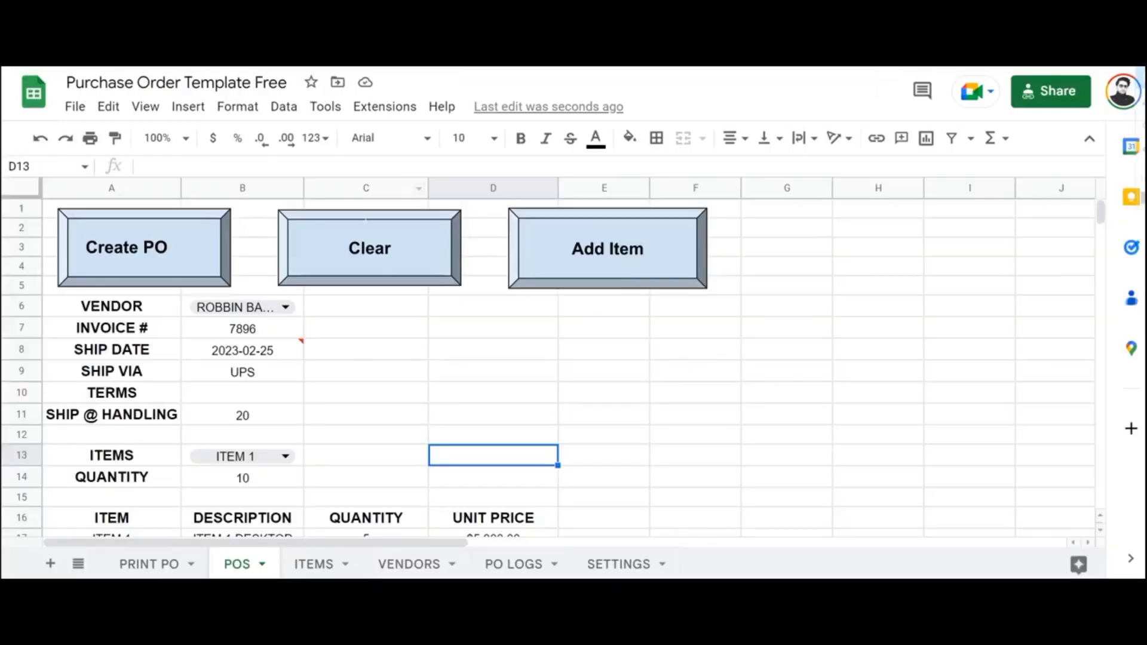
right_click(176, 248)
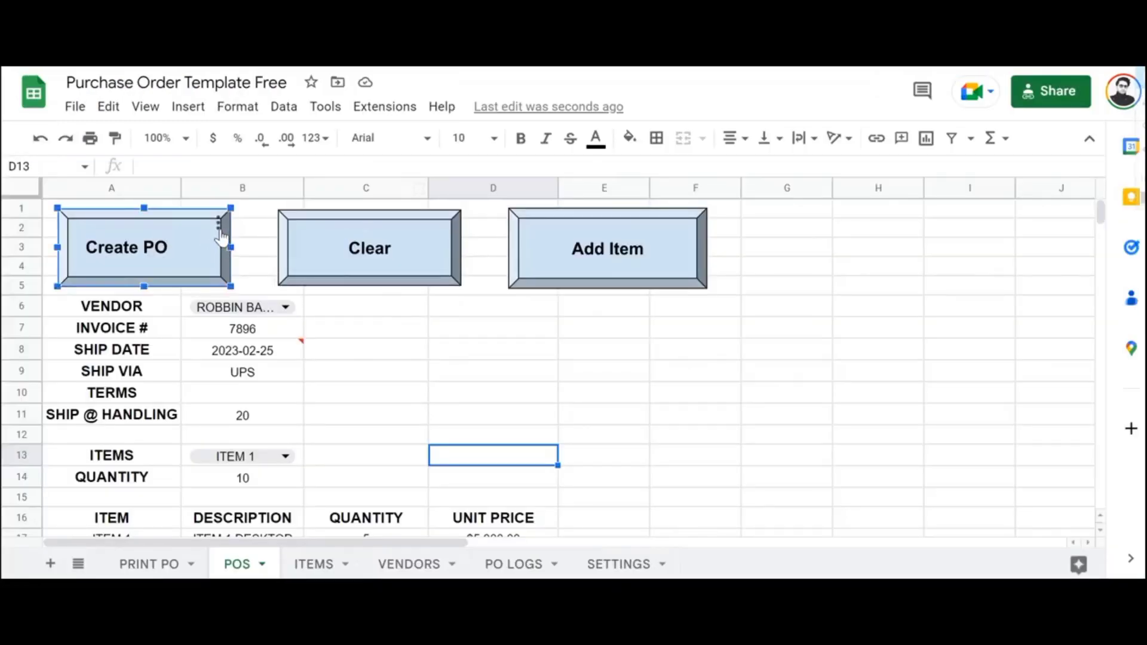
left_click(220, 228)
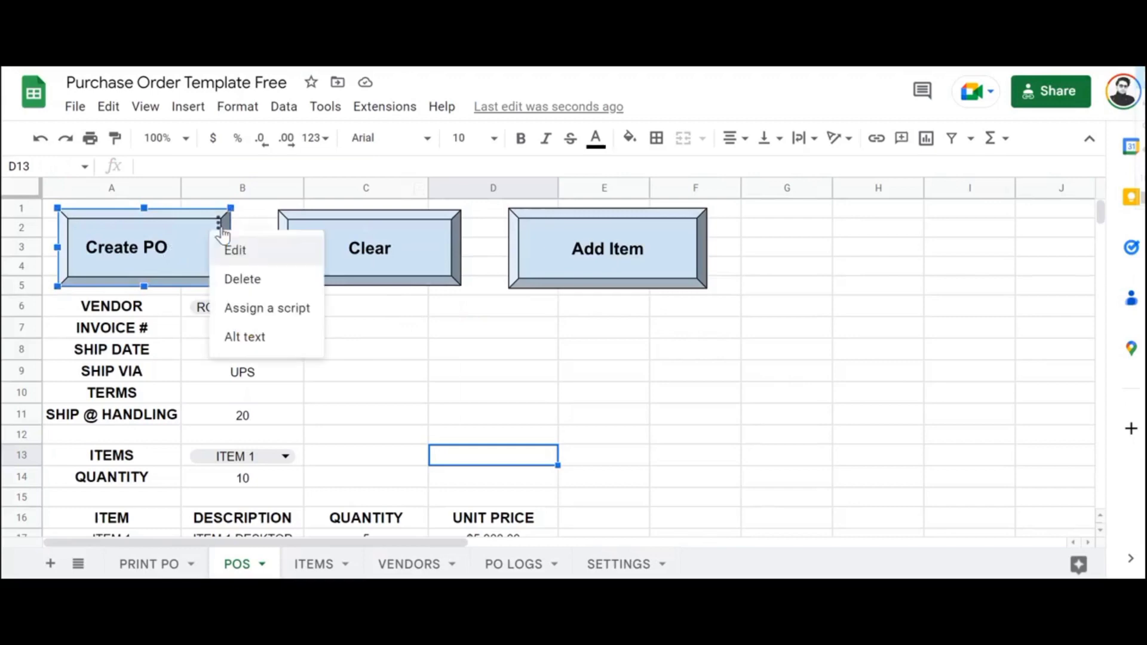
left_click(270, 309)
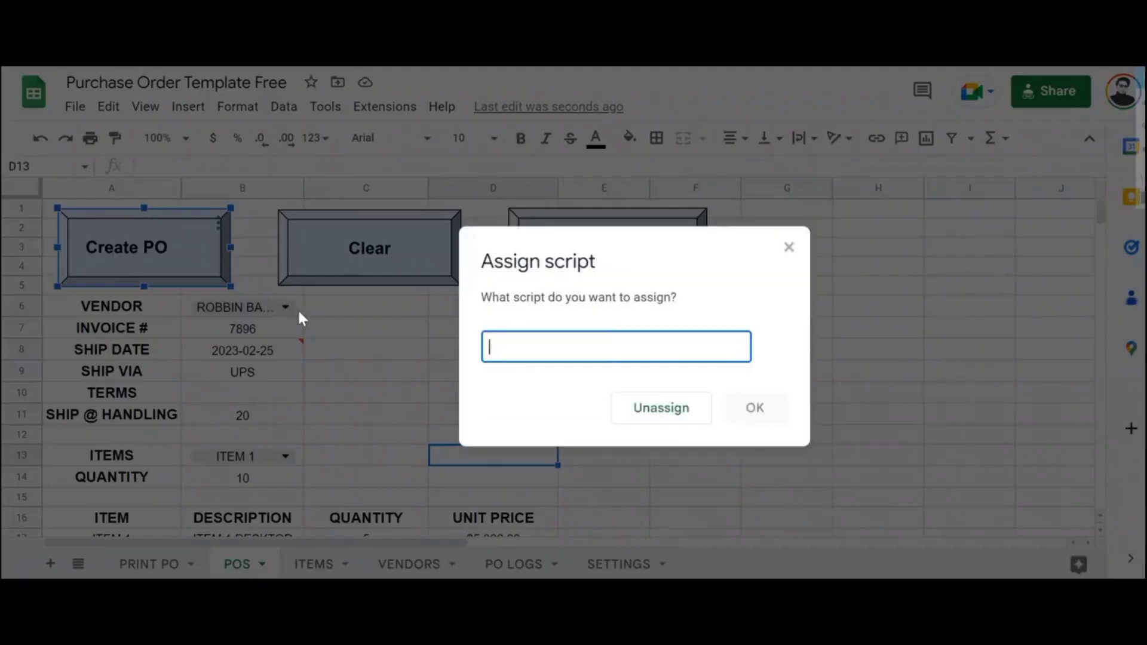
key("Escape")
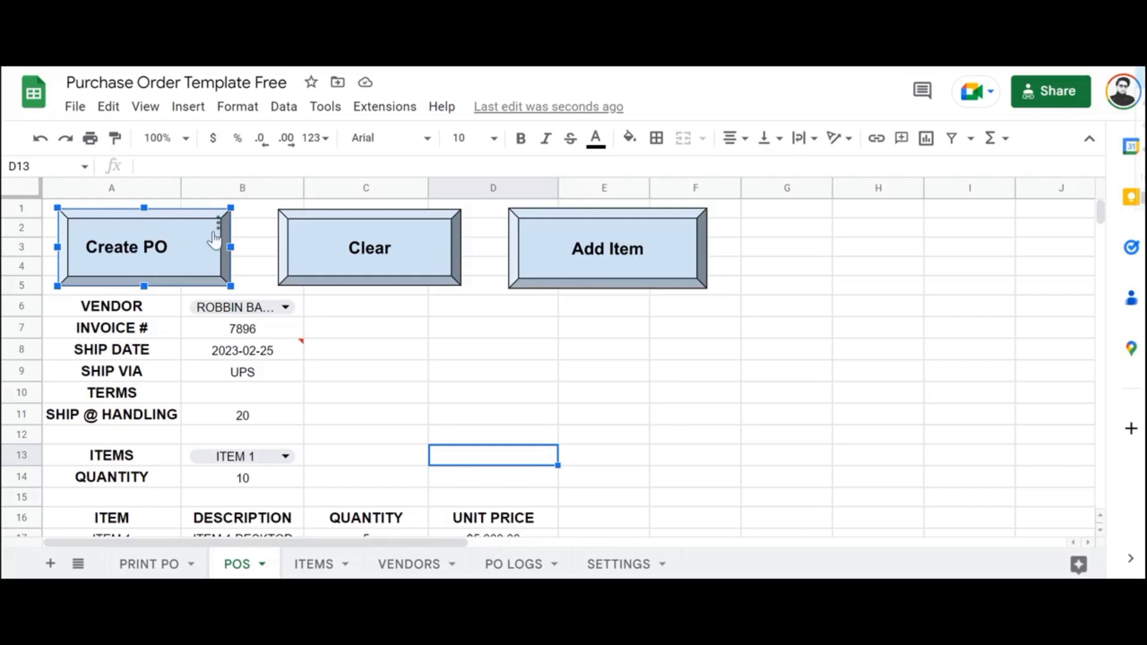
Assign the script createPO to the Create PO button
left_click(220, 228)
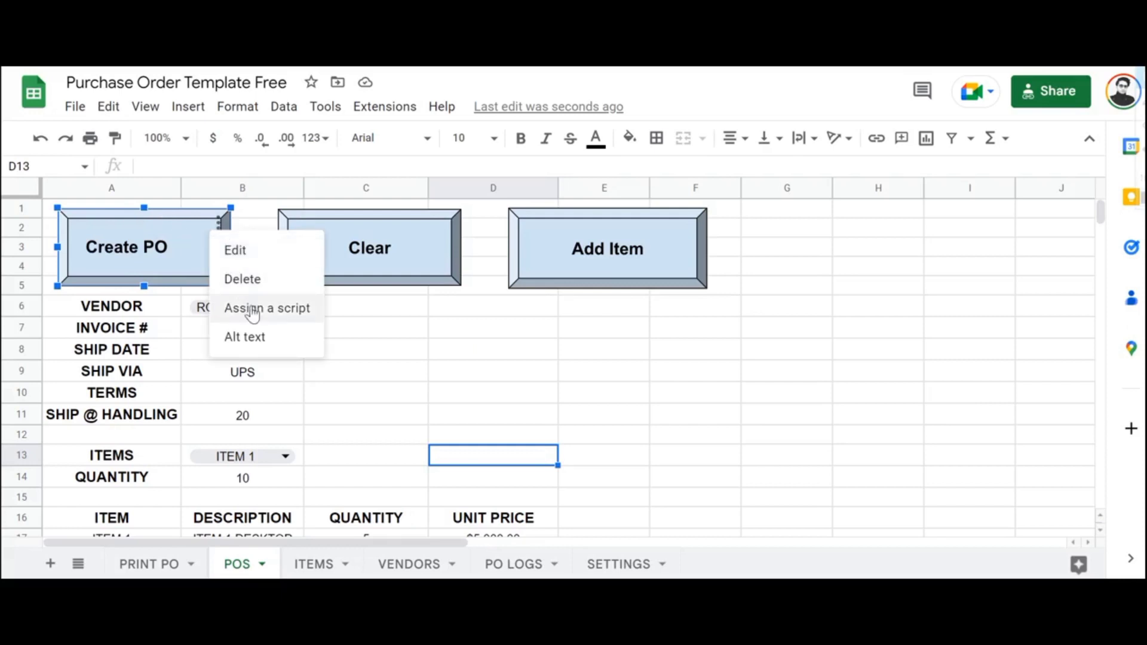
left_click(325, 309)
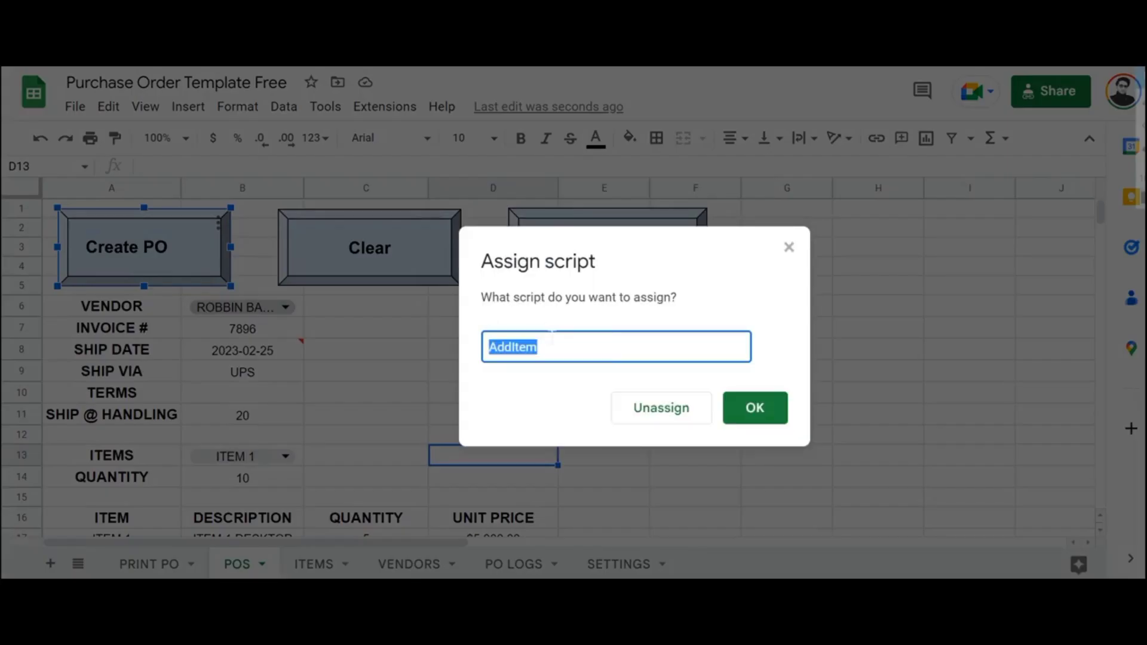
key("BackSpace")
type("createPO")
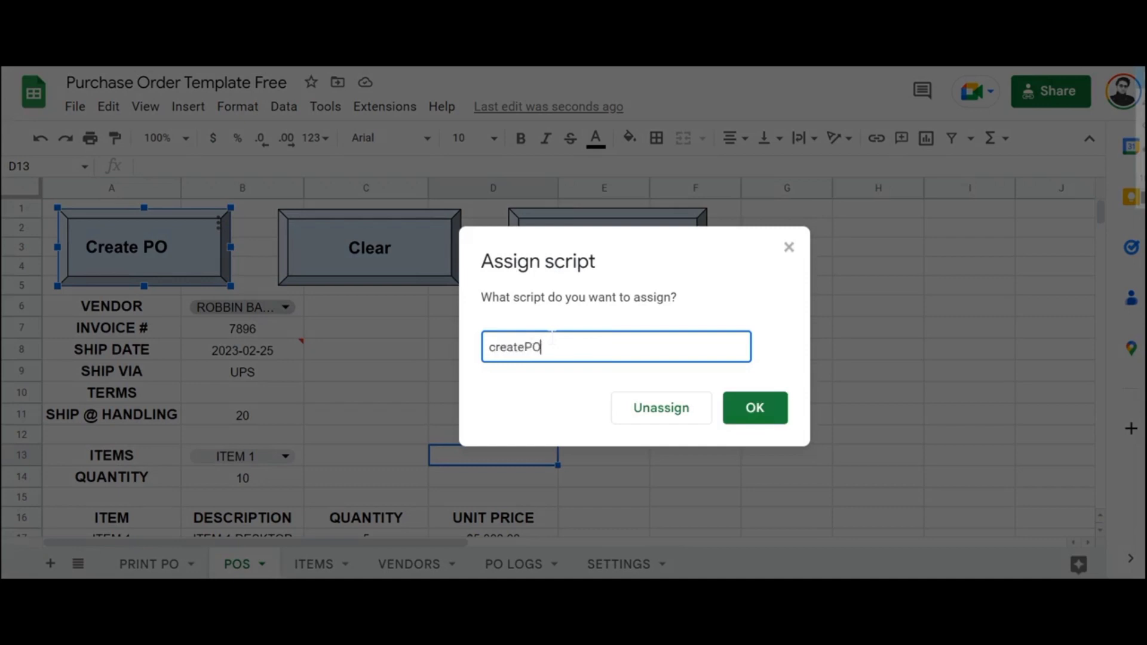
left_click(758, 409)
Assign the script ClearInvoice to the Clear button
right_click(442, 230)
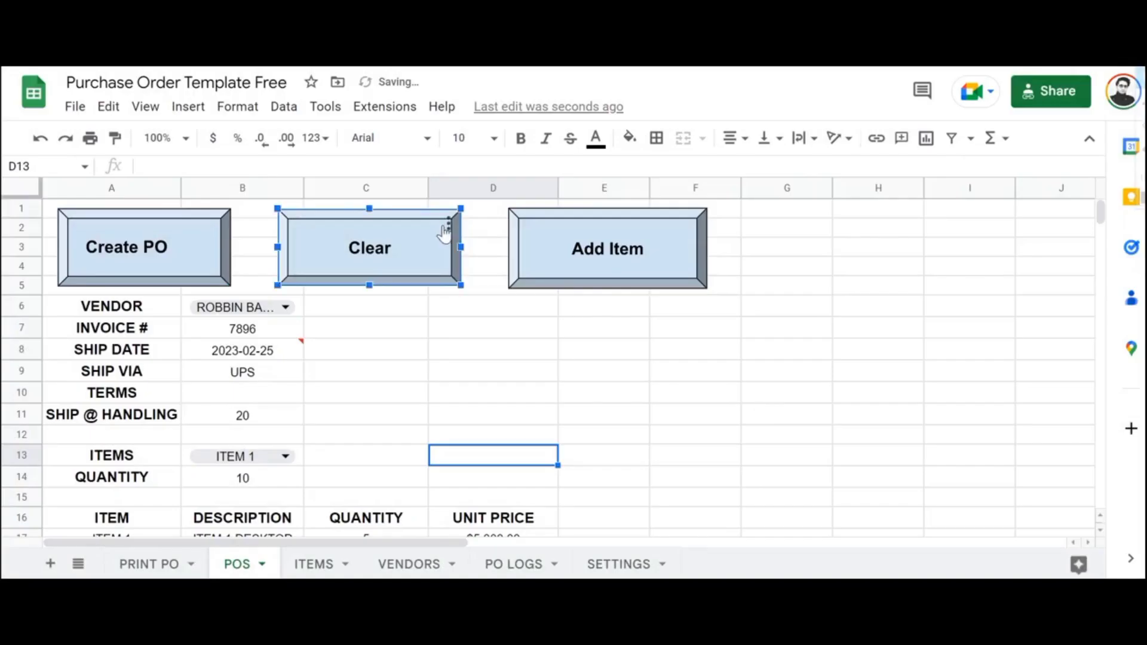
left_click(452, 225)
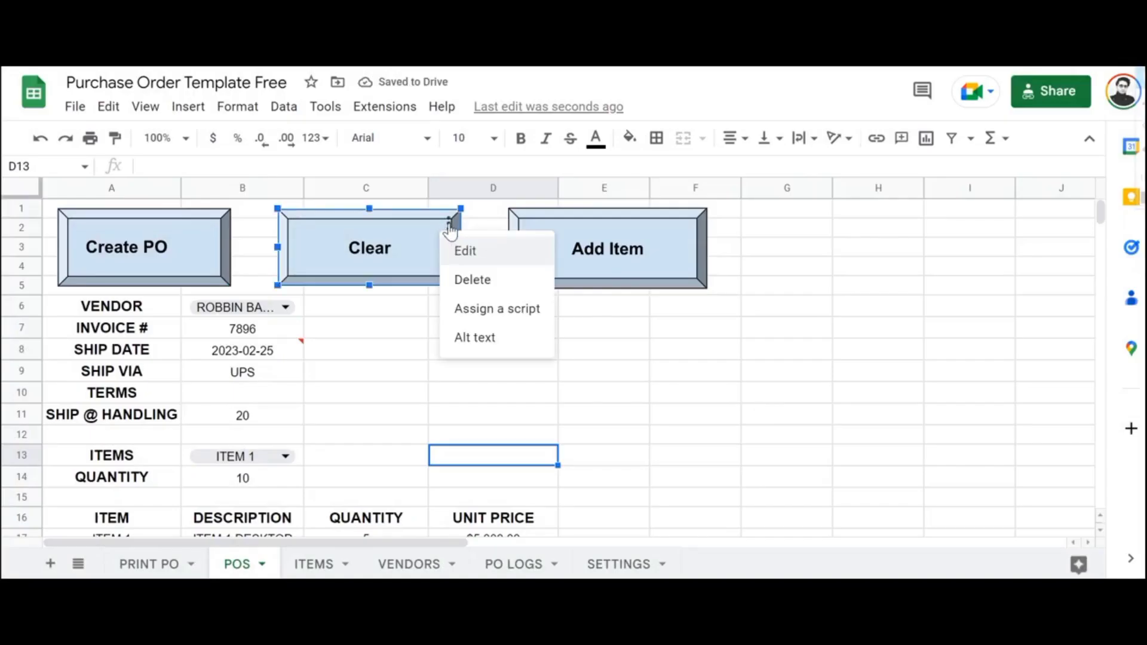
left_click(508, 317)
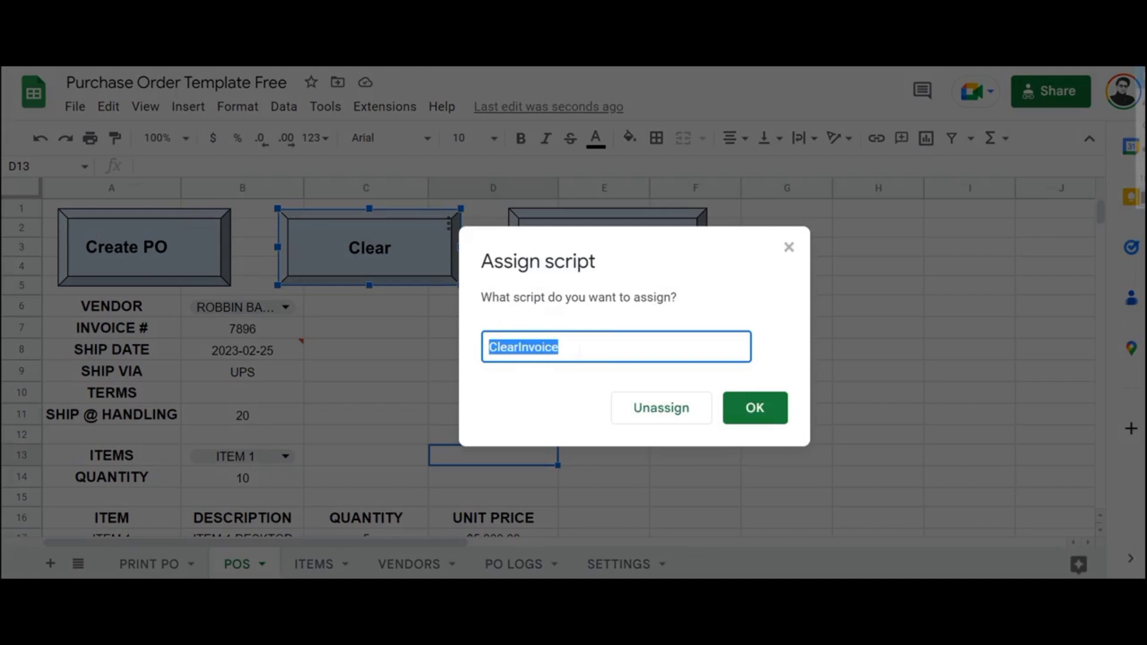
key("End")
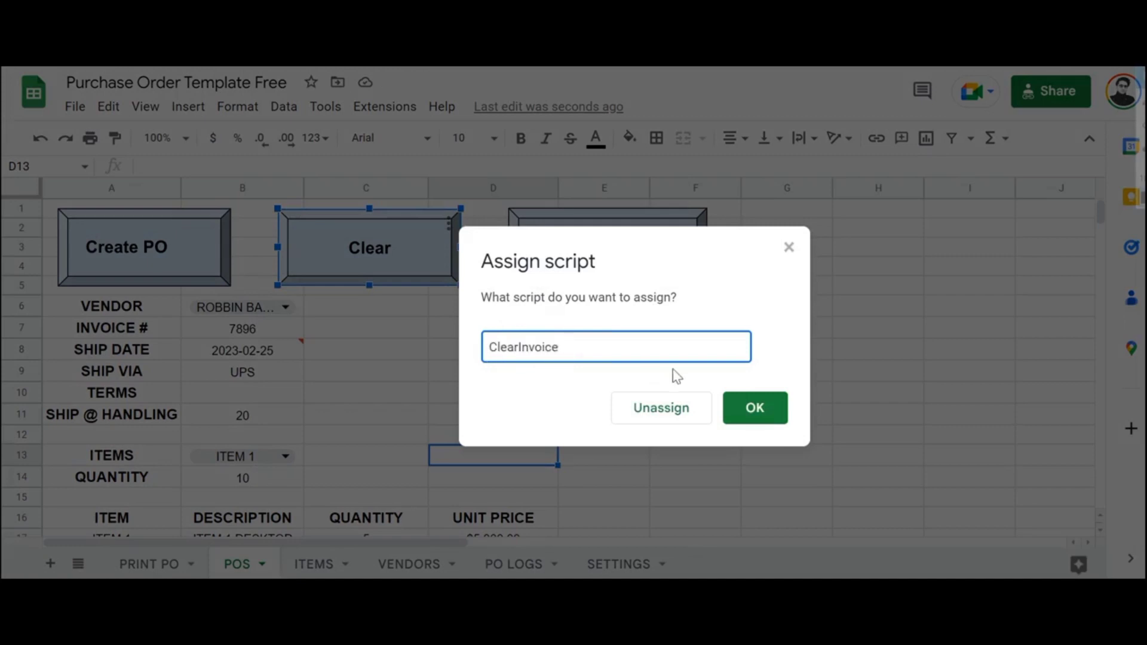
left_click(762, 404)
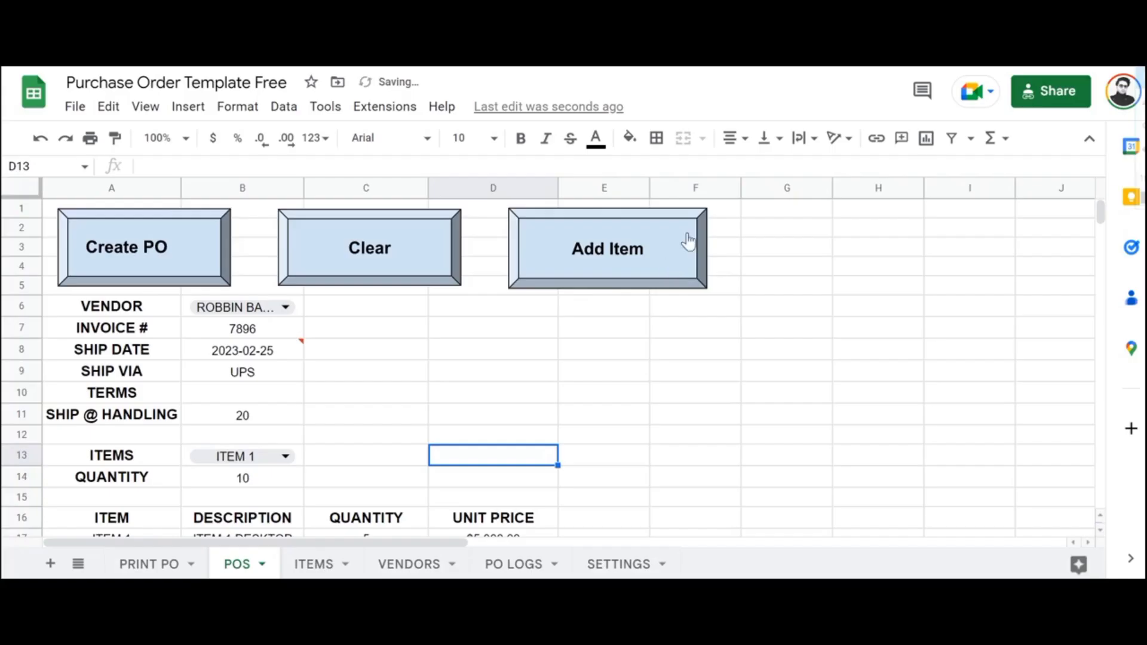
left_click(688, 241)
left_click(696, 223)
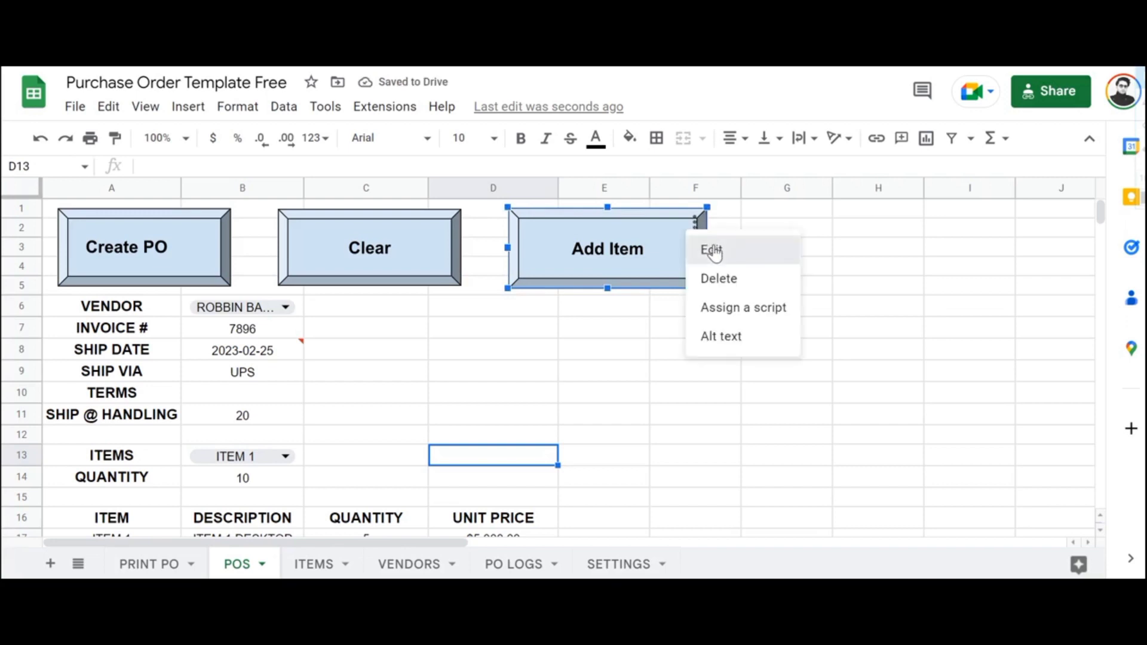
left_click(712, 251)
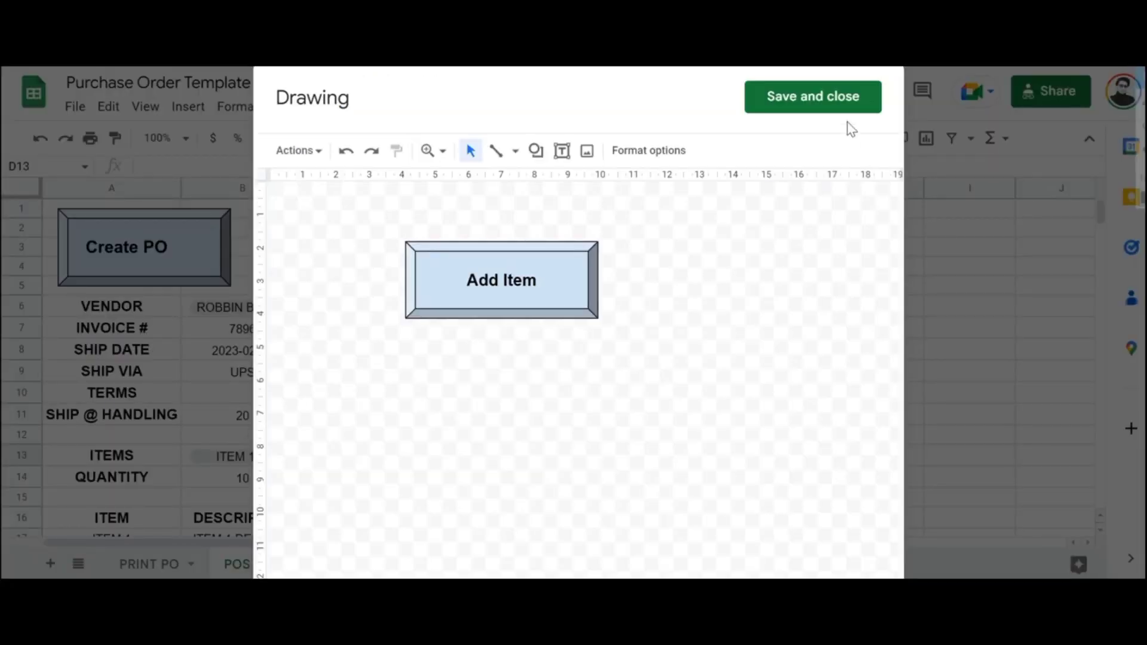
left_click(845, 98)
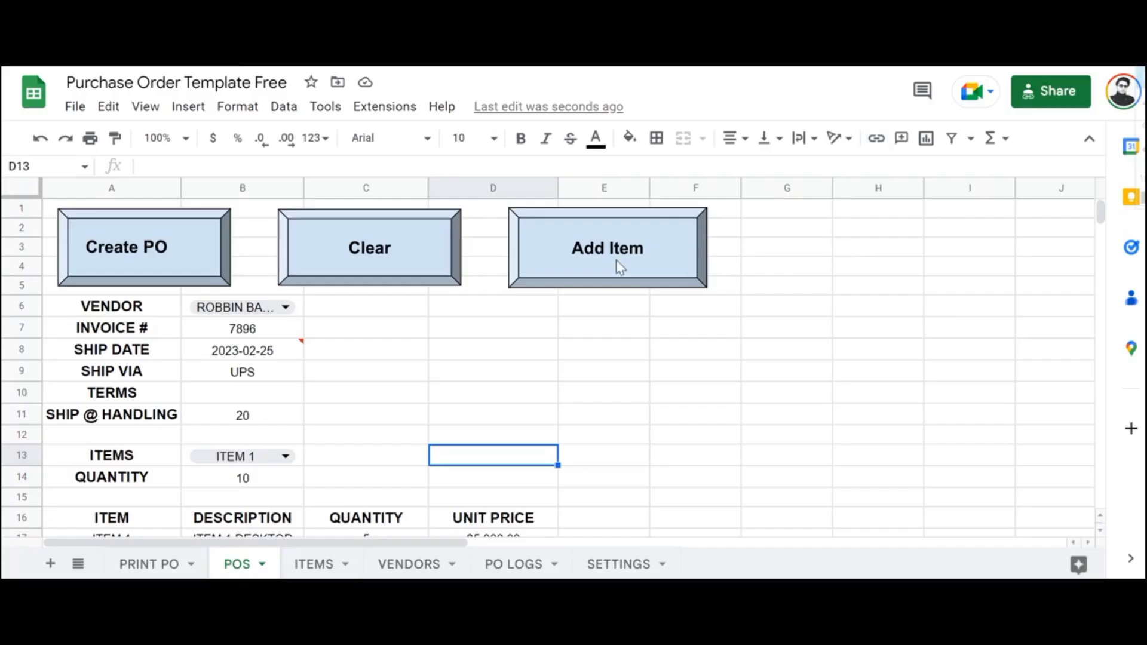
Assign the script AddItem to the Add Item button
left_click(616, 261)
left_click(697, 222)
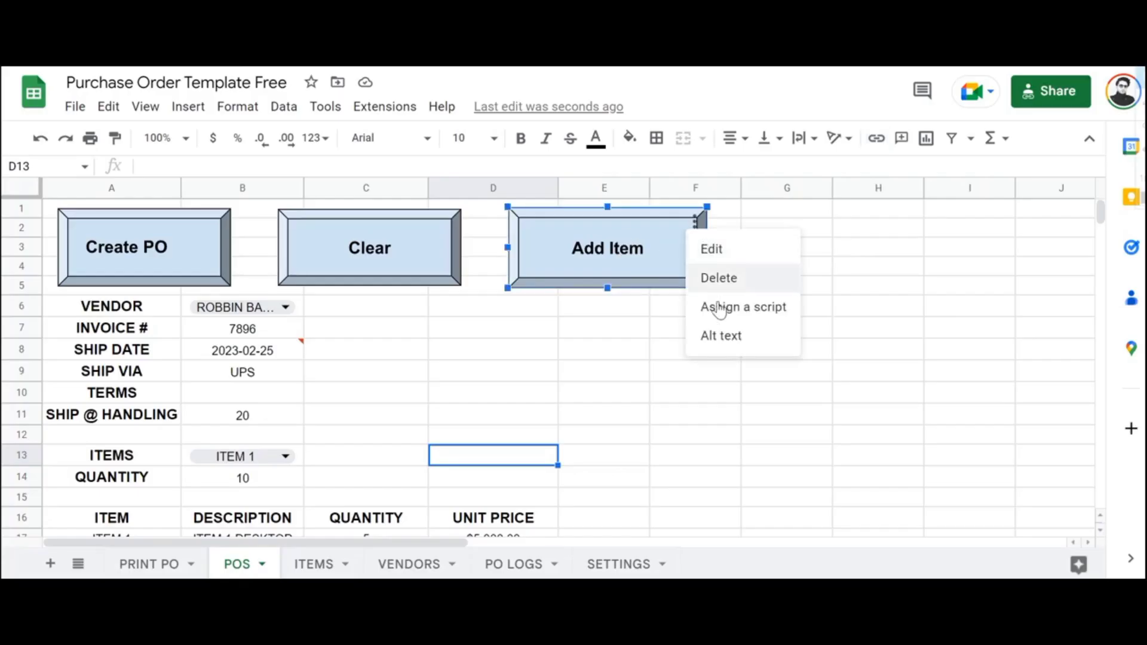
left_click(721, 307)
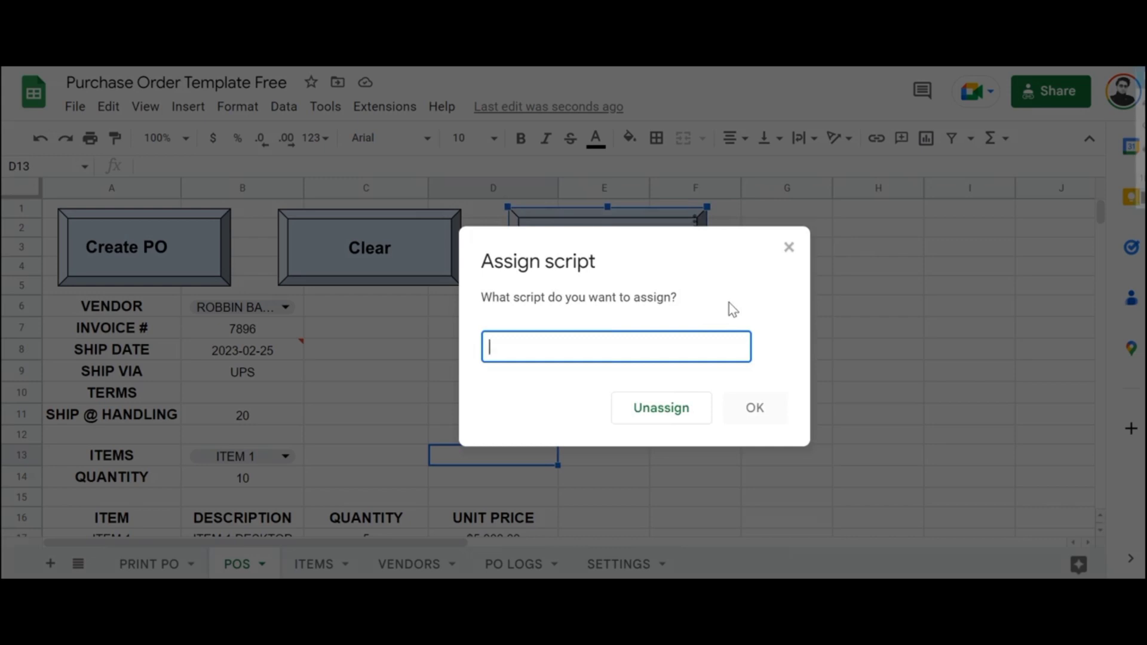
type("AddItem")
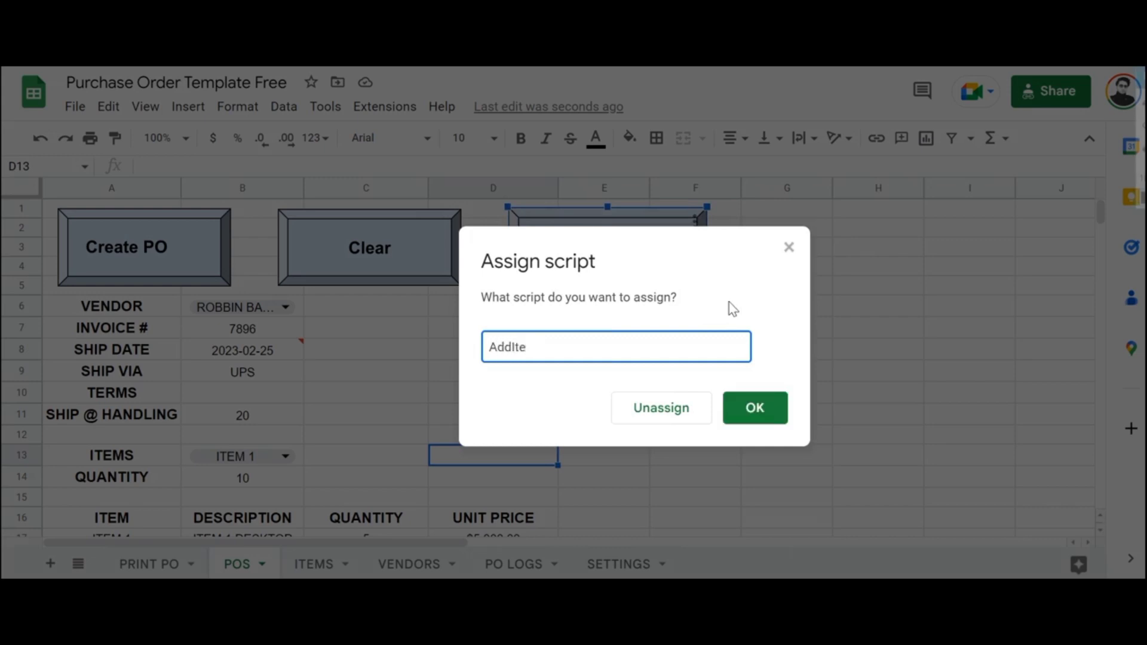
left_click(777, 405)
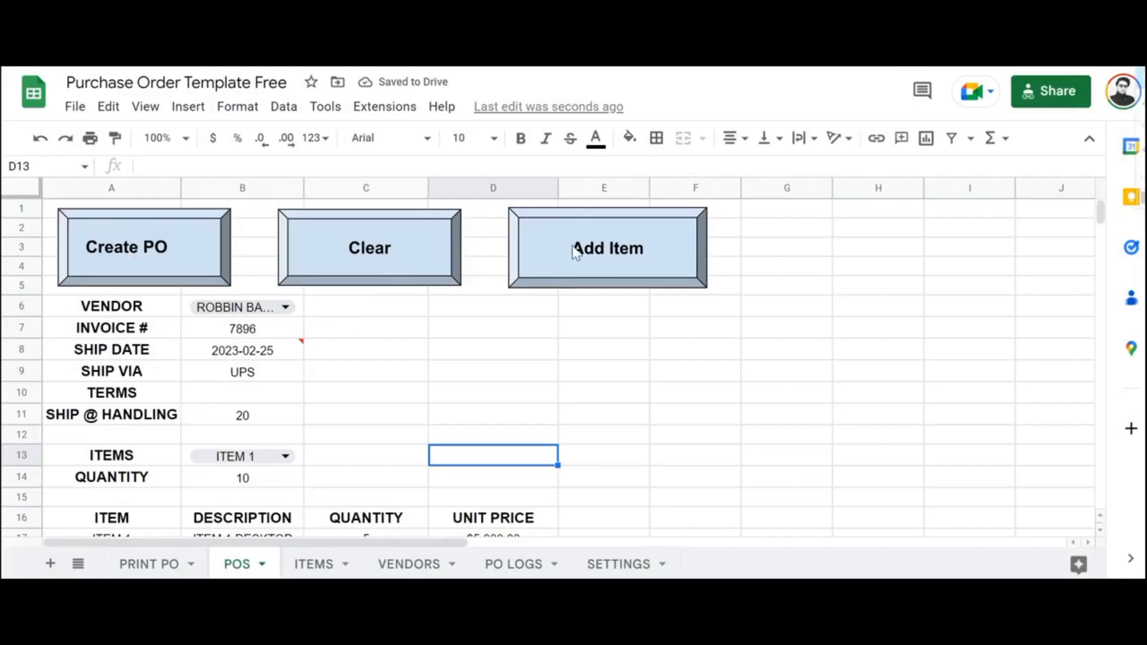
Check the item rows on the POS sheet, run the Clear button's script and continue to its authorisation
scroll(465, 305, "down", 3)
scroll(465, 309, "down", 2)
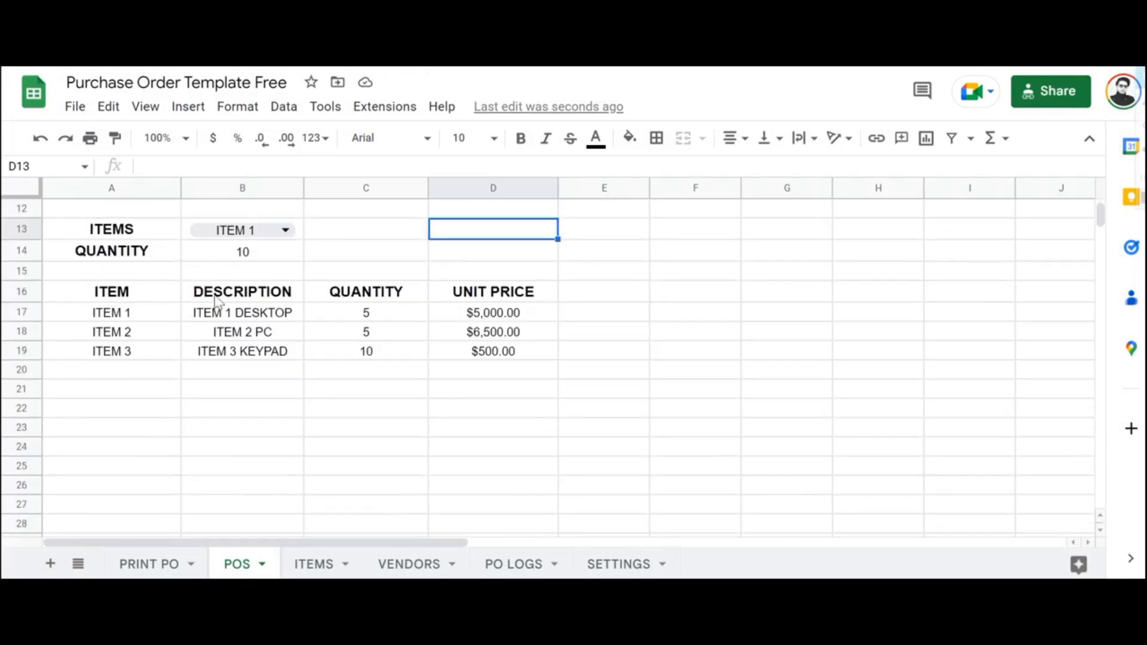
scroll(540, 243, "up", 5)
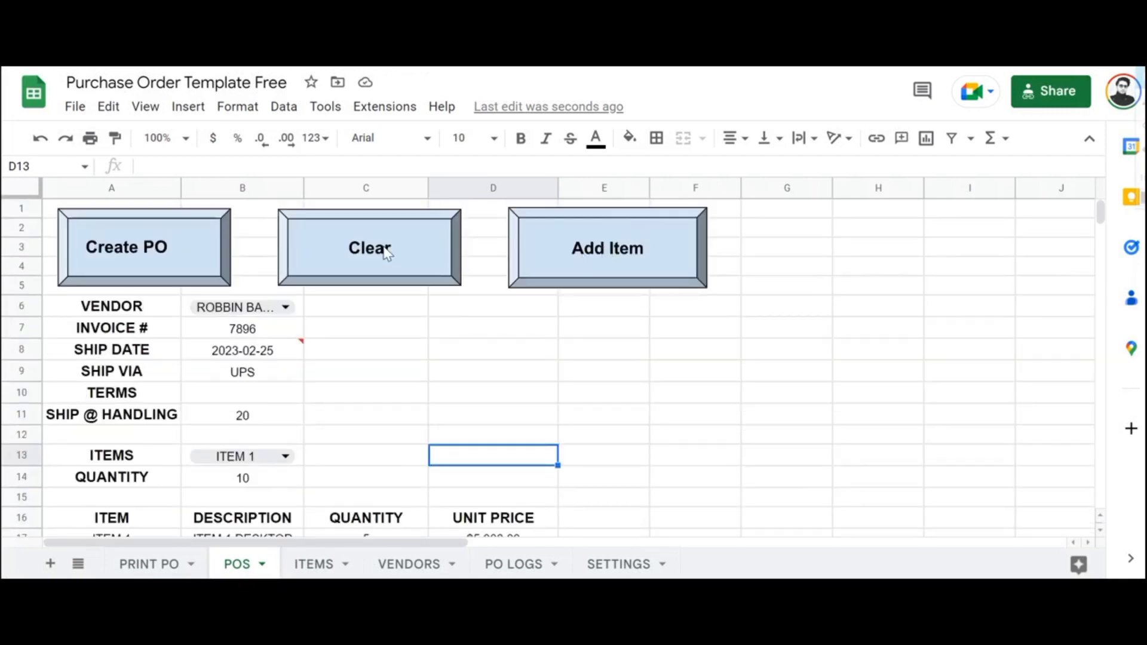
left_click(385, 251)
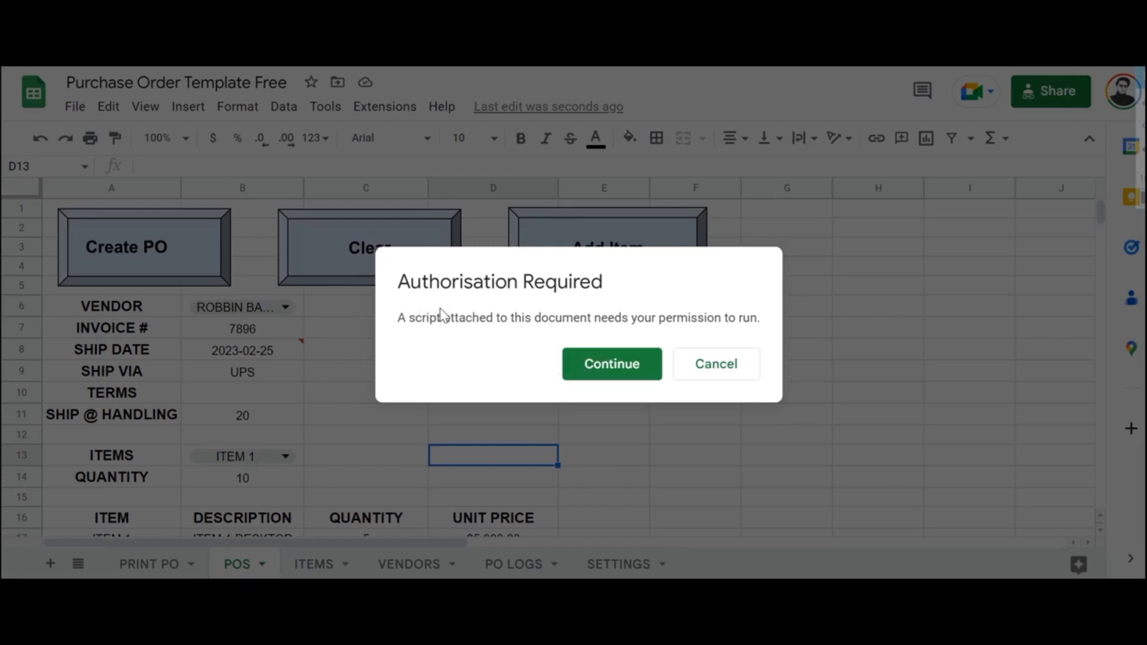
left_click(570, 364)
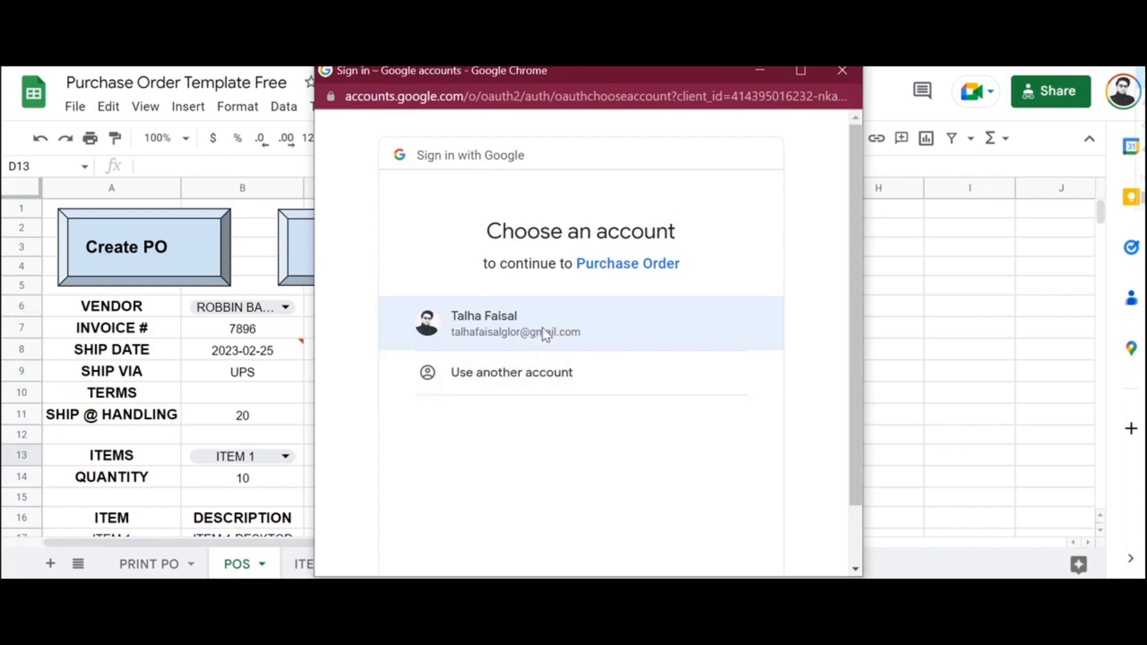
Choose the Google account for the authorisation and proceed past the unverified-app warning to Purchase Order (unsafe)
left_click(545, 335)
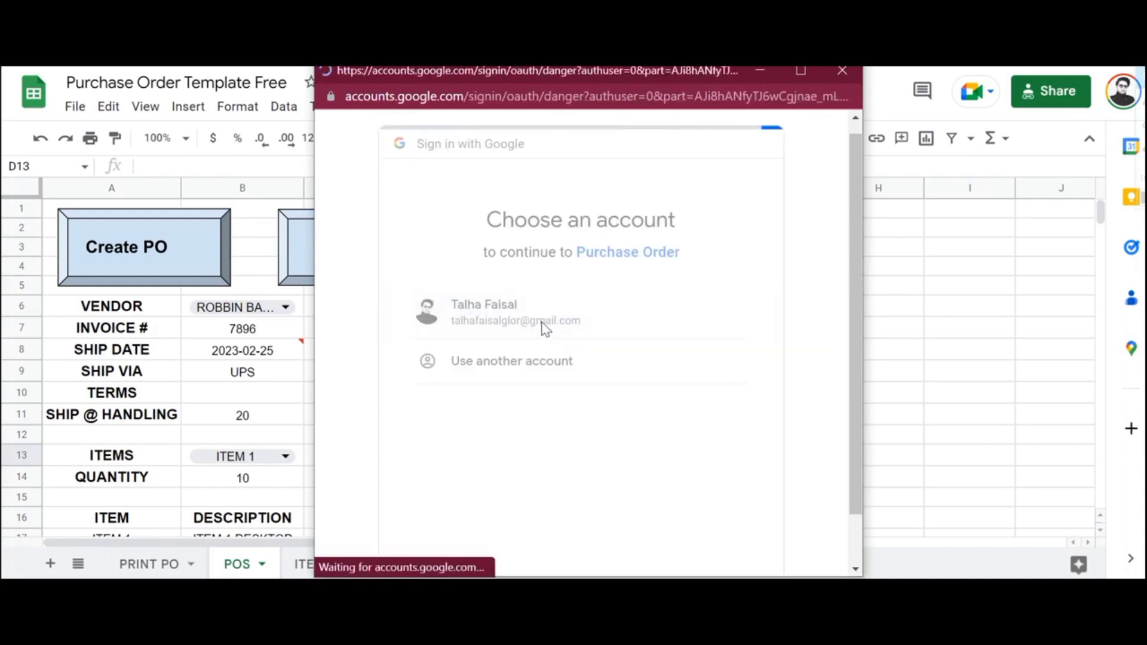
left_click(377, 423)
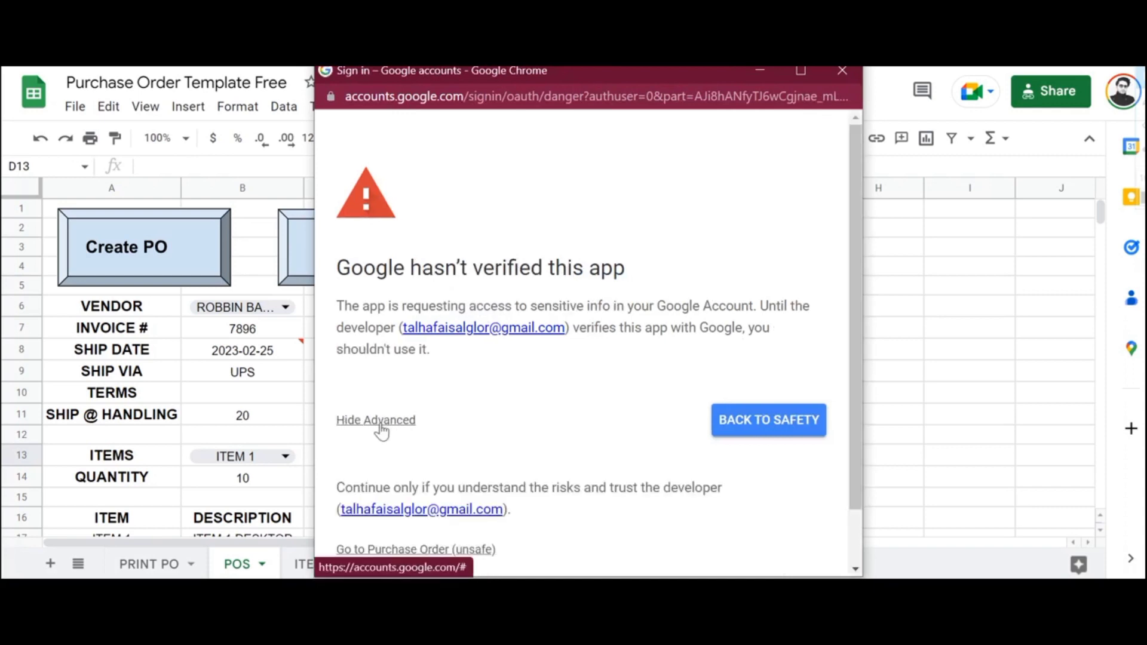
scroll(433, 427, "down", 1)
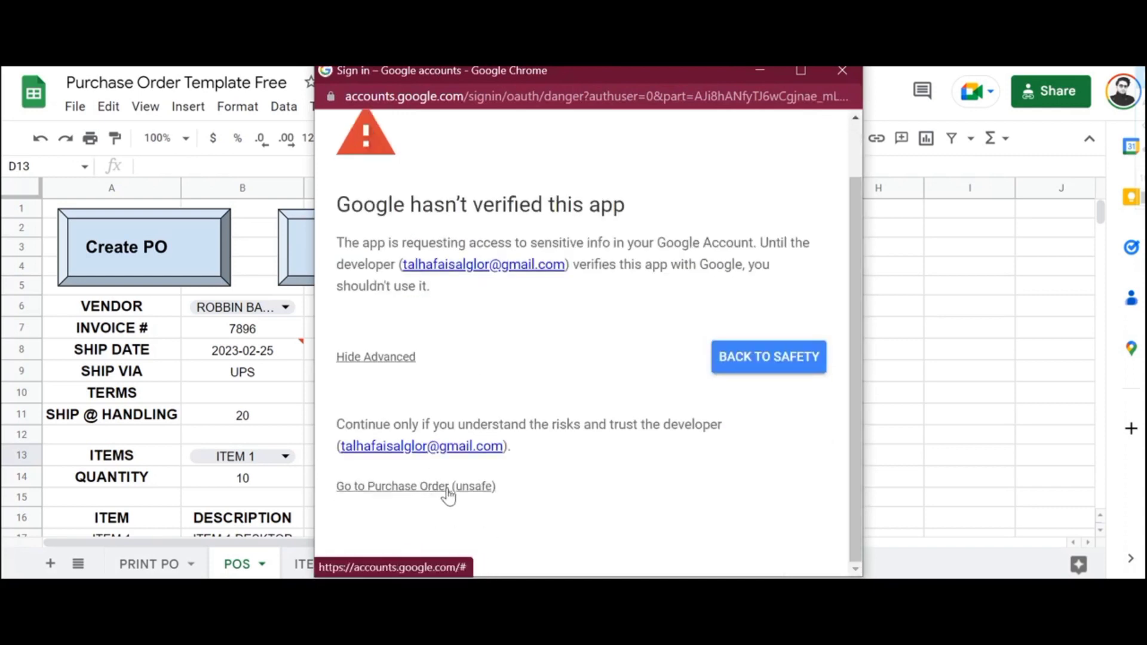
left_click(448, 487)
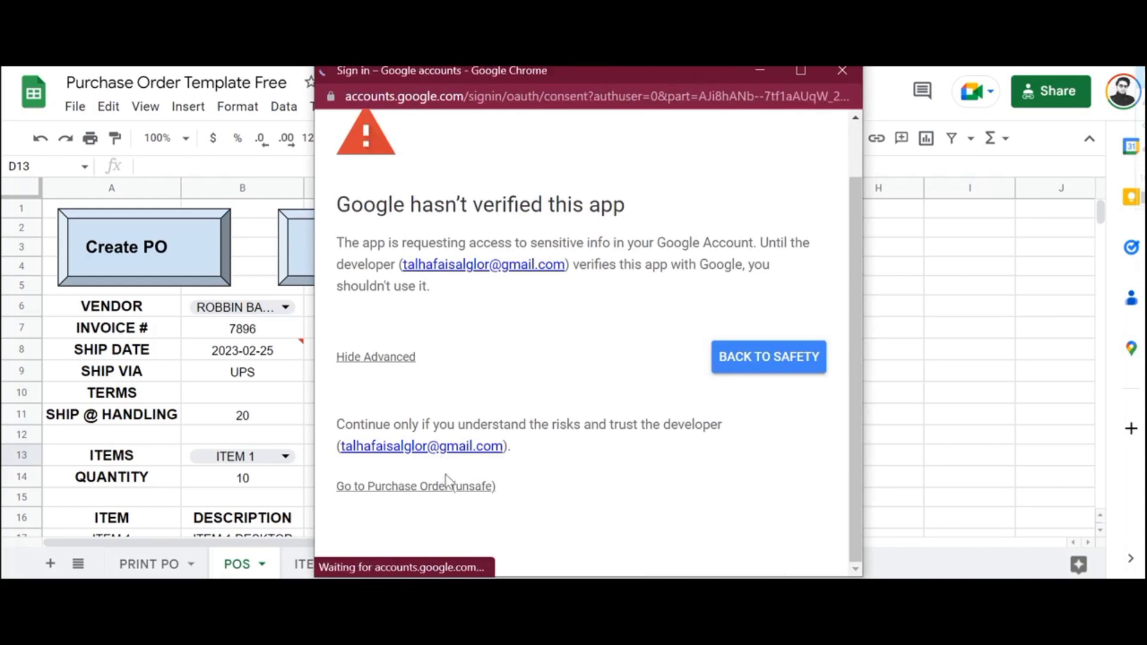
Allow Purchase Order access to the Google Sheets spreadsheets and run the Clear button's script on the POS sheet
scroll(672, 460, "down", 2)
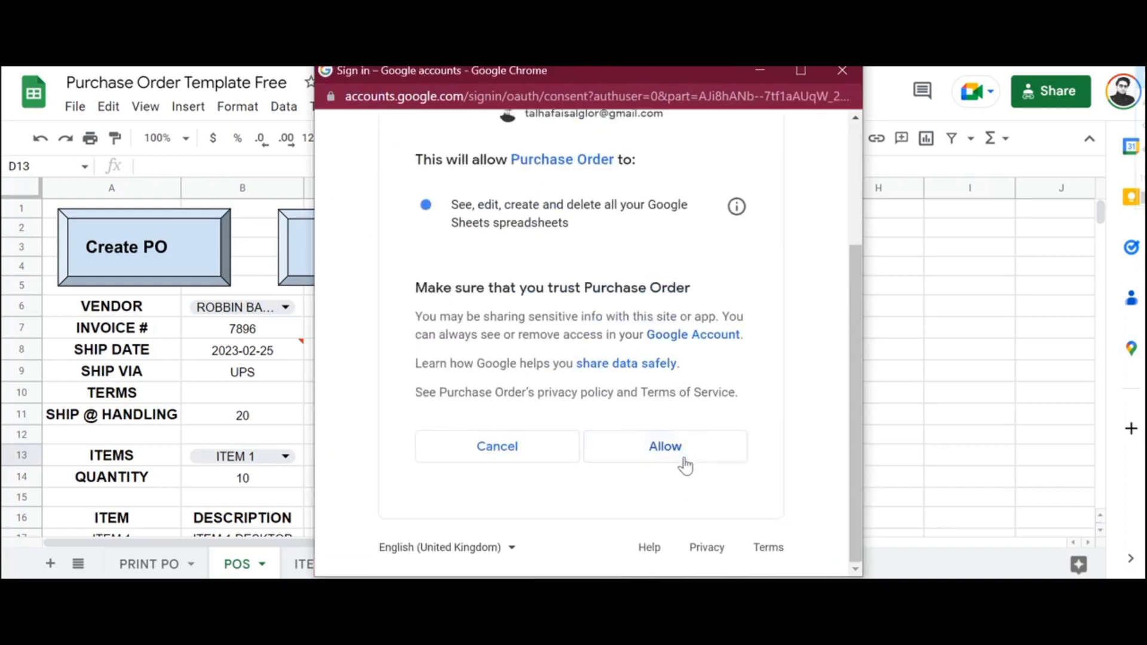
left_click(681, 457)
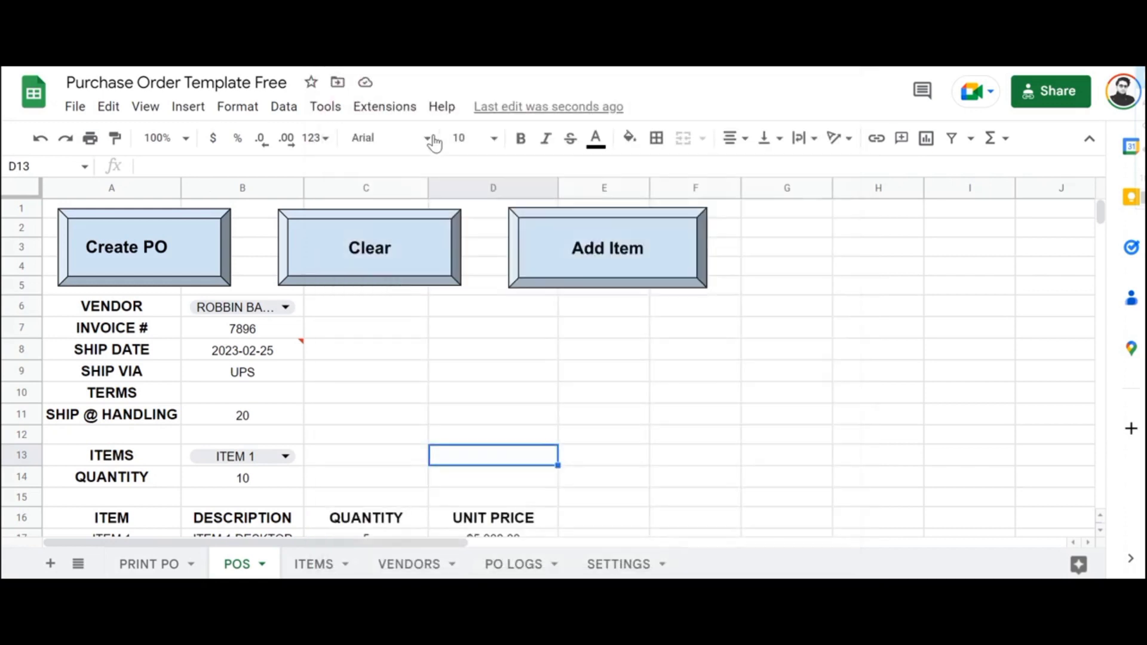
scroll(384, 284, "down", 3)
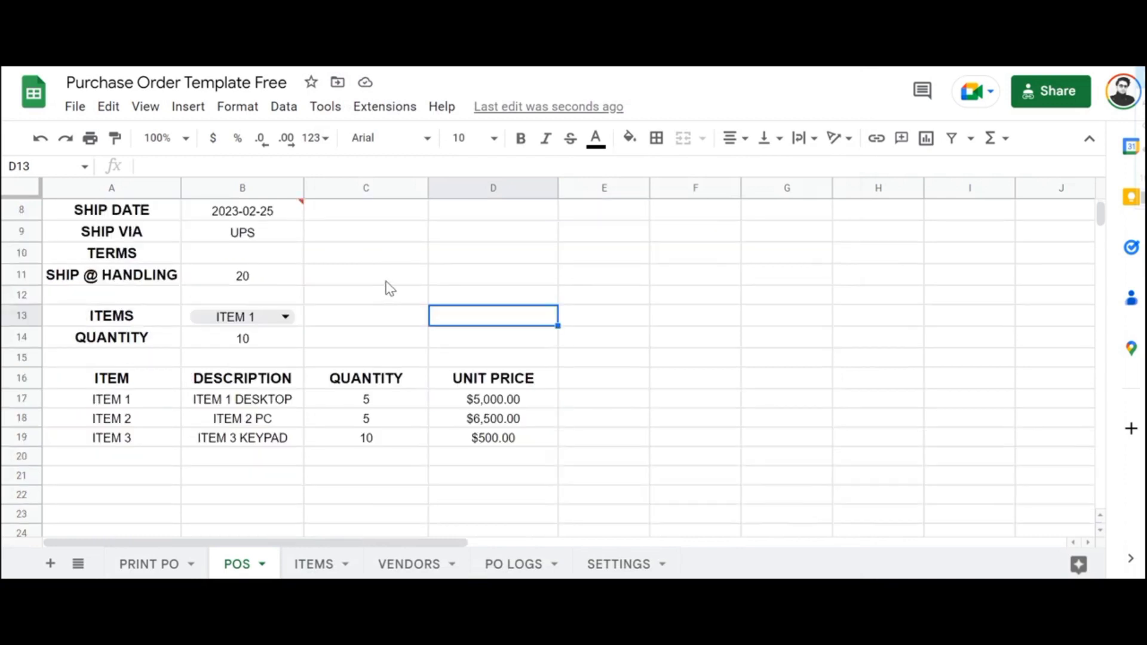
scroll(389, 288, "up", 3)
left_click(373, 253)
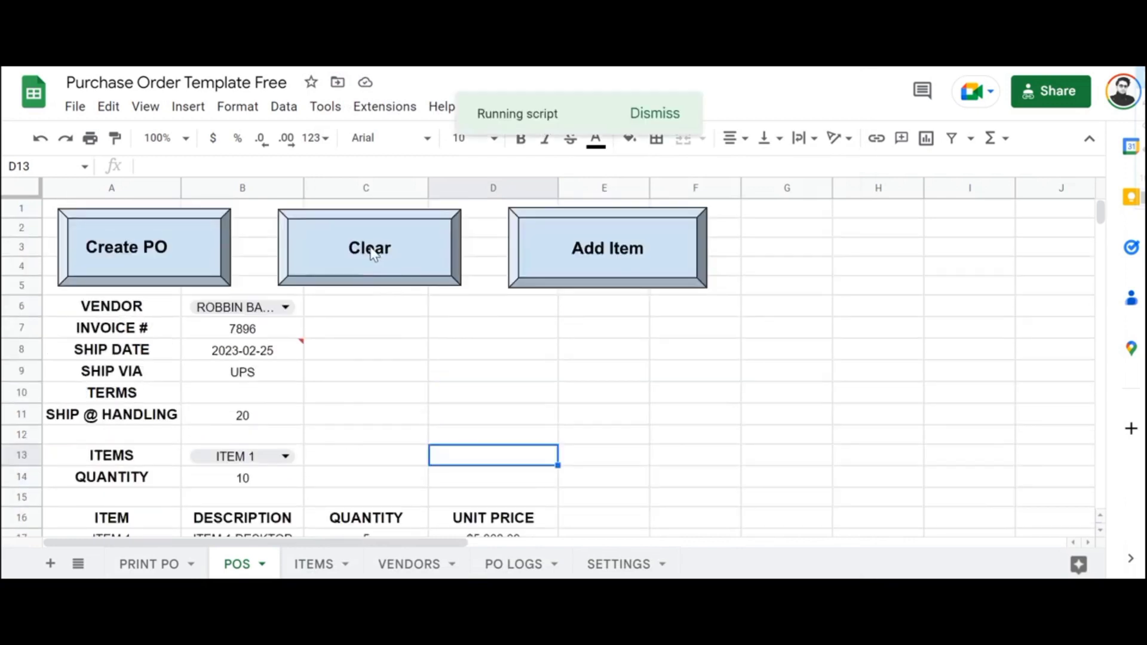
Examine the entry fields and item rows A17:D20 on the POS sheet and the purchase order on PRINT PO, returning to POS
scroll(392, 323, "up", 5)
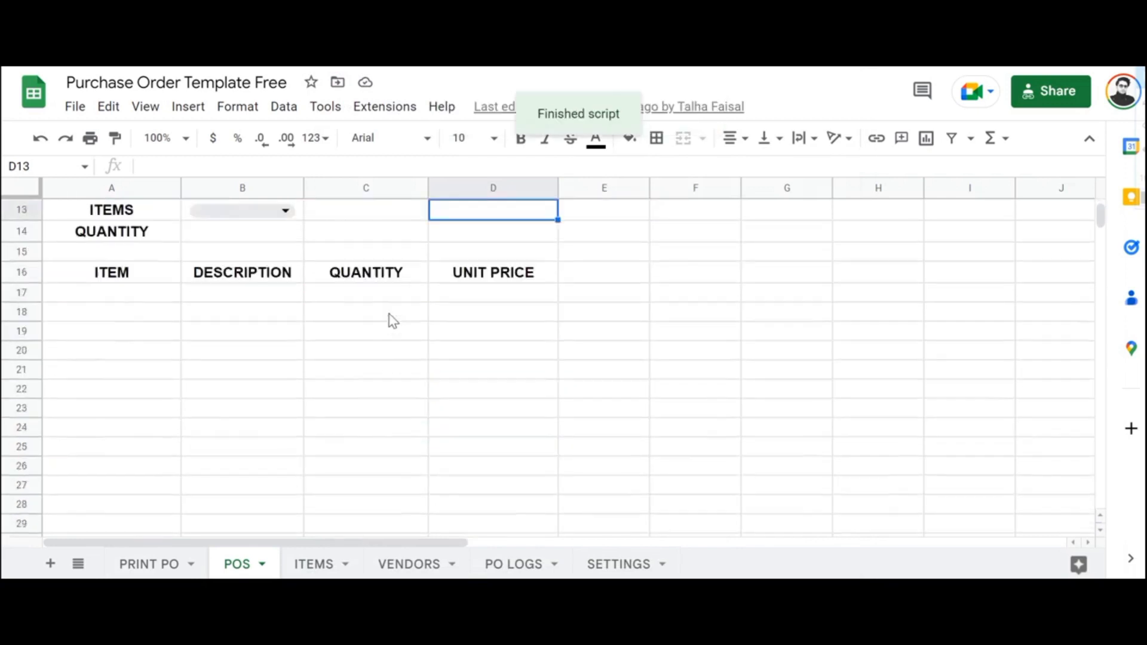
scroll(106, 464, "down", 1)
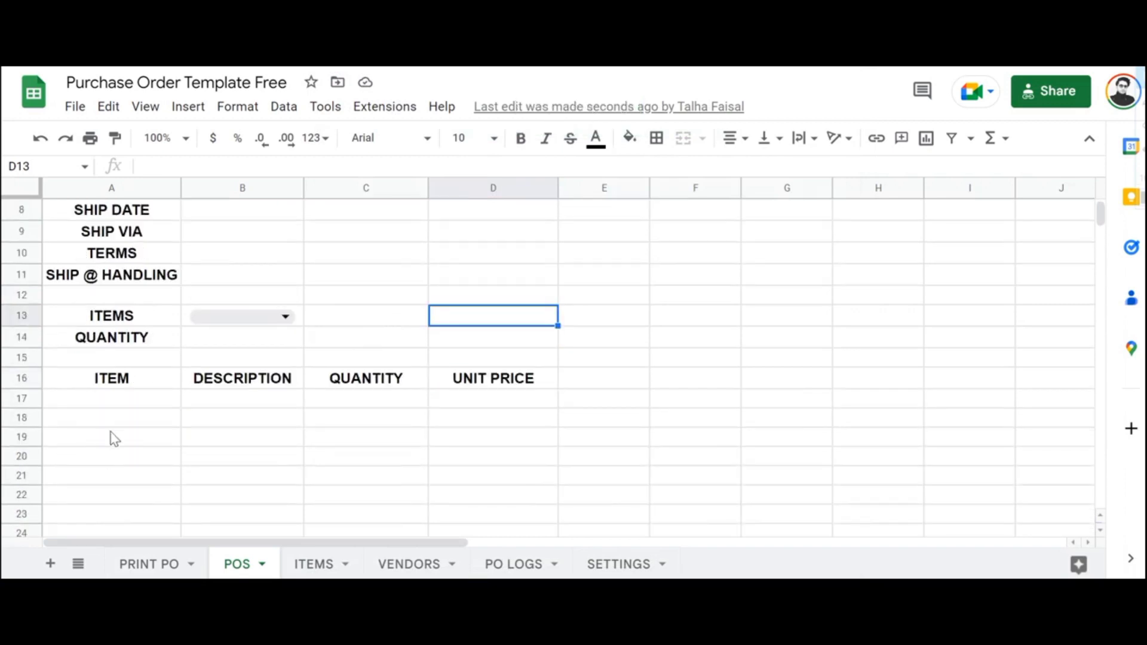
left_click_drag(113, 421, 487, 487)
left_click(147, 401)
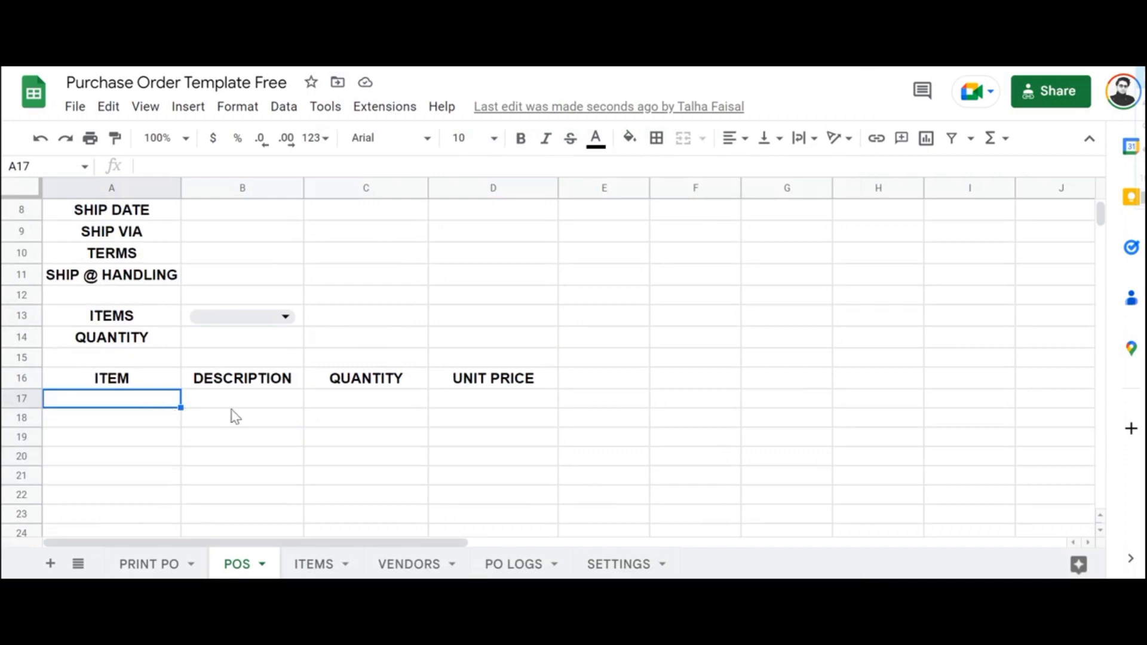
left_click_drag(179, 402, 507, 461)
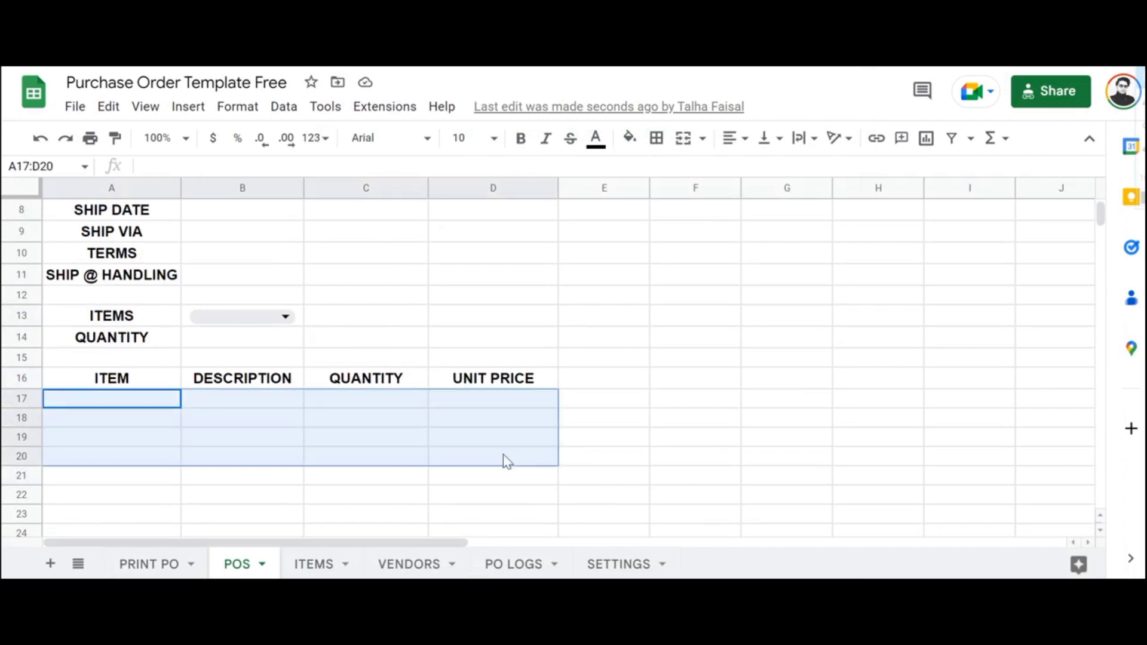
left_click(174, 562)
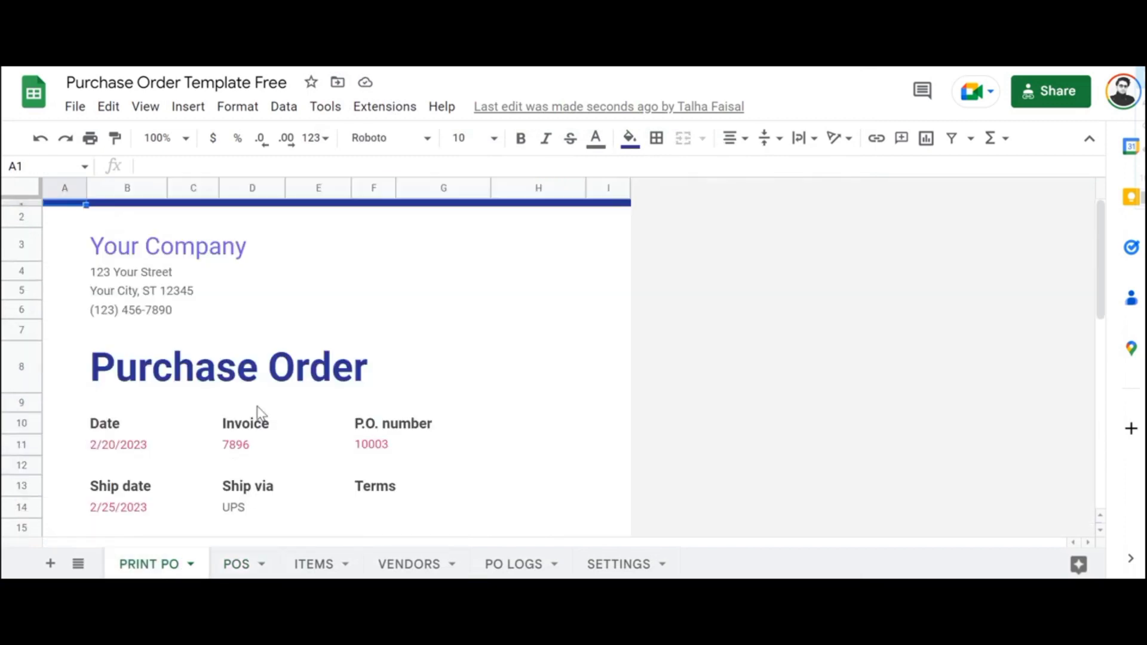
scroll(292, 383, "down", 10)
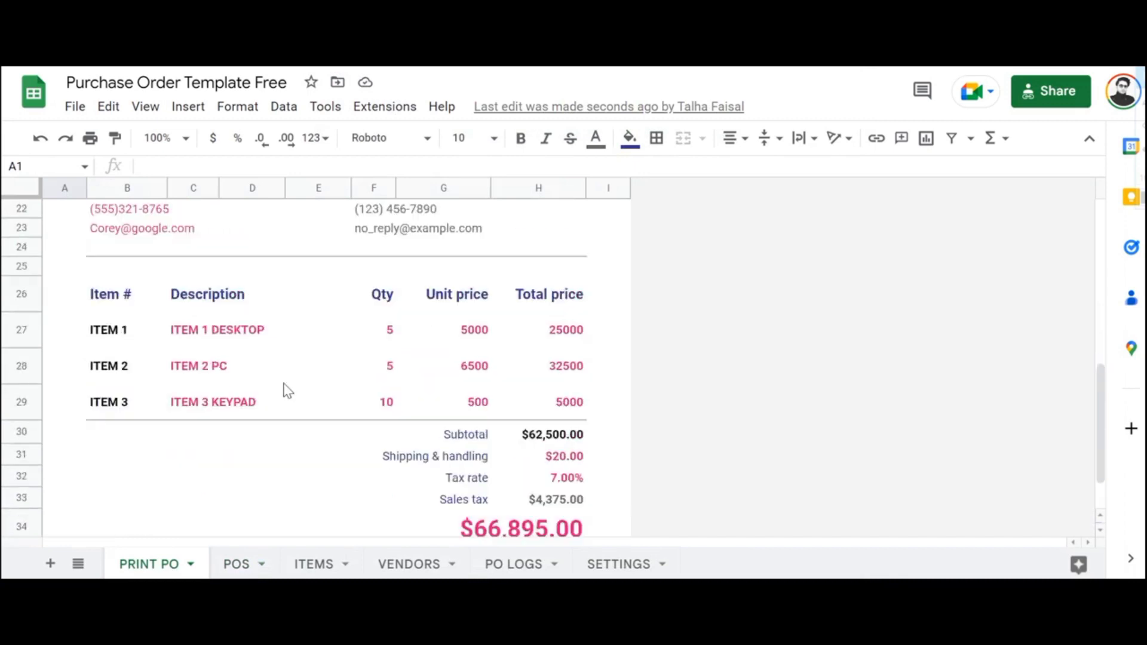
scroll(285, 389, "up", 10)
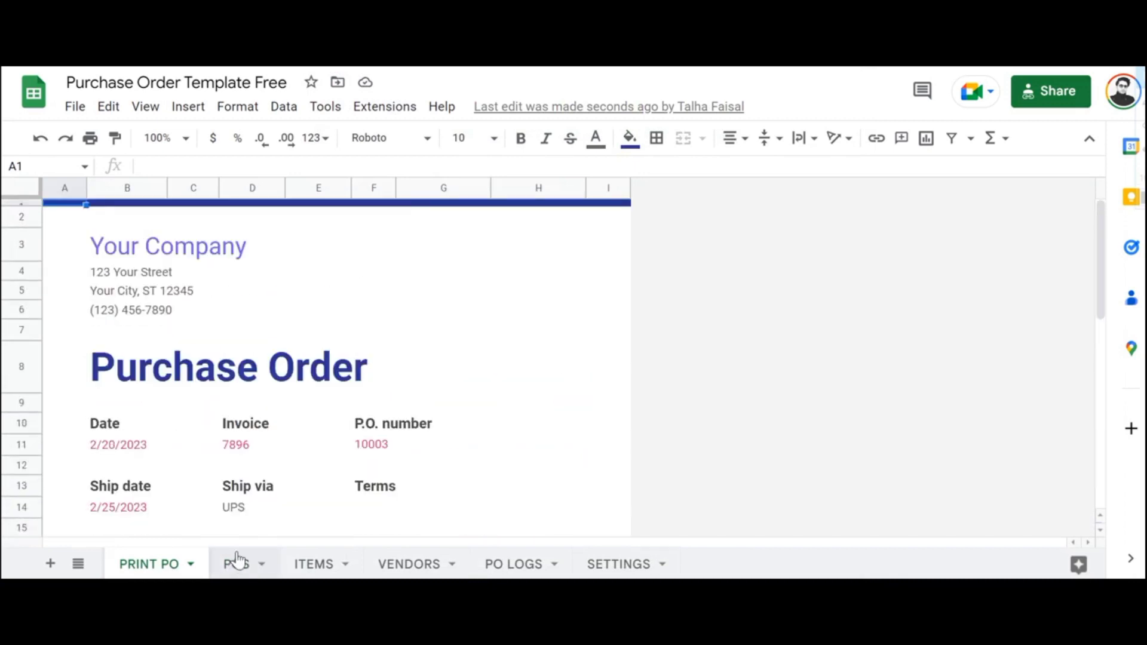
left_click(237, 561)
scroll(324, 336, "up", 3)
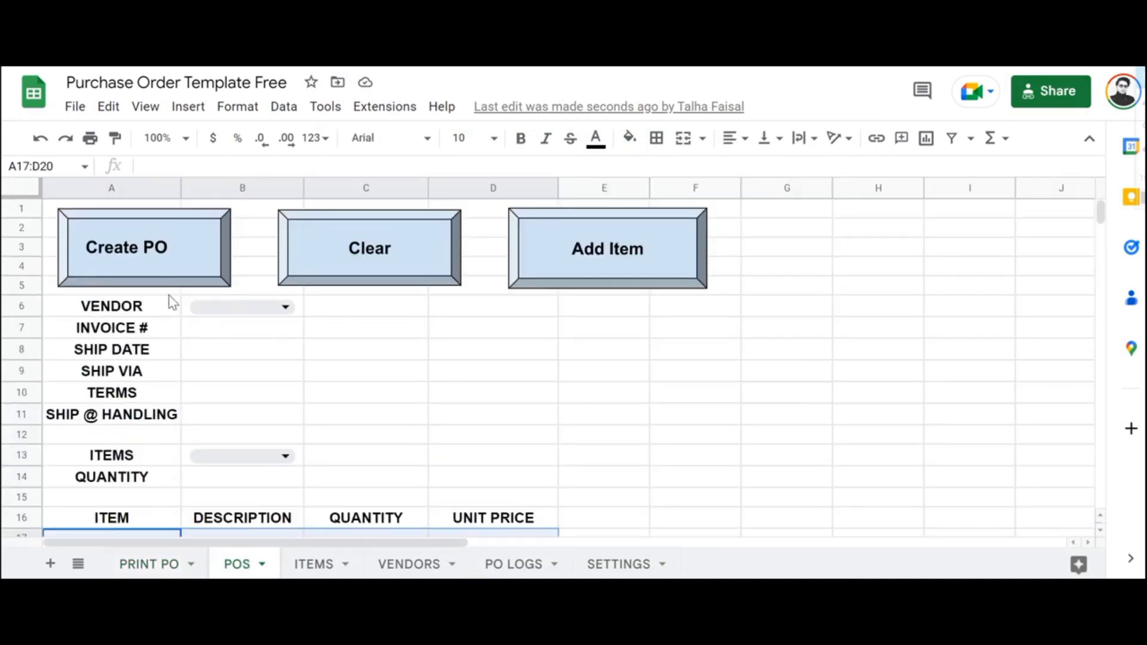
Choose the second vendor in the VENDOR list and enter the invoice number on the POS sheet
left_click(325, 417)
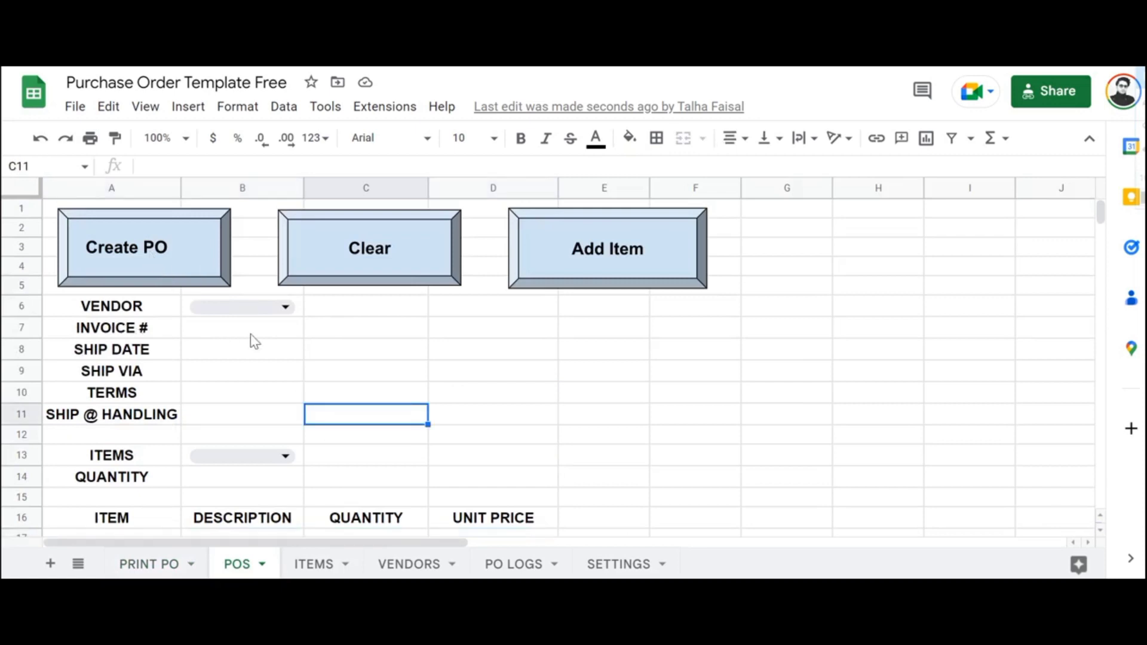
left_click(246, 307)
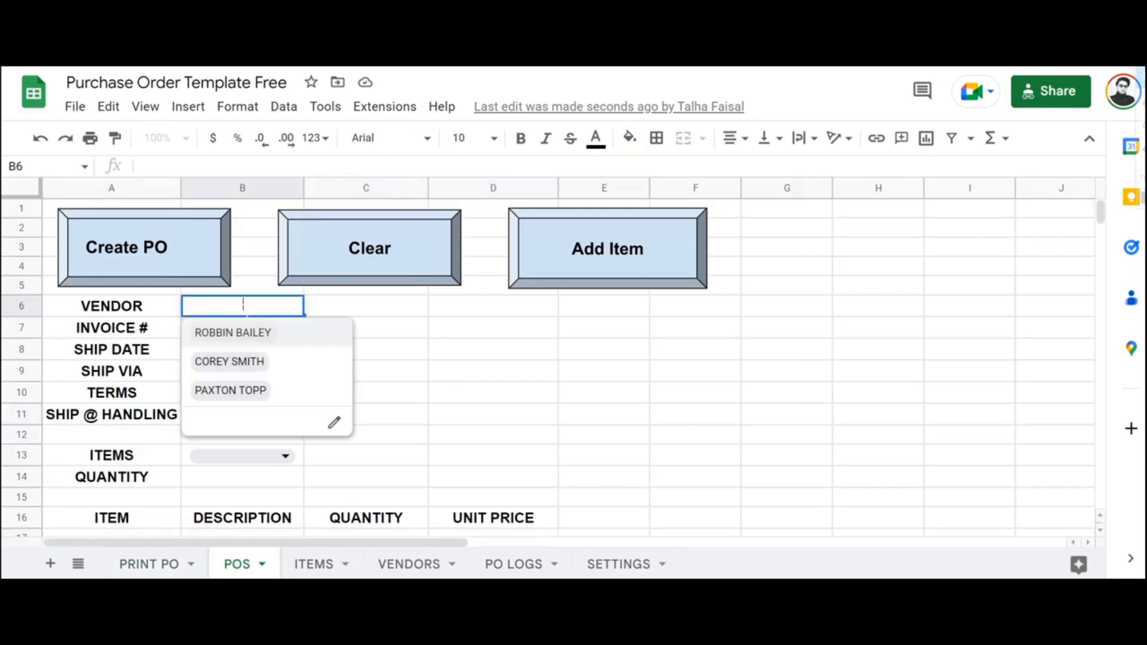
left_click(268, 363)
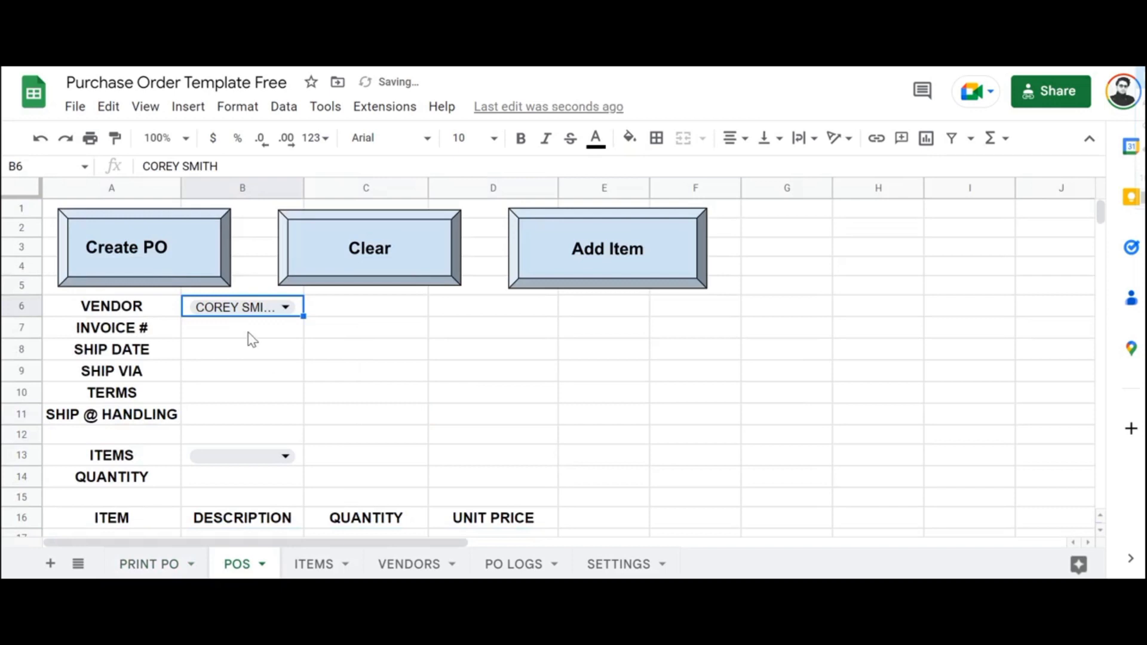
left_click(249, 337)
double_click(250, 336)
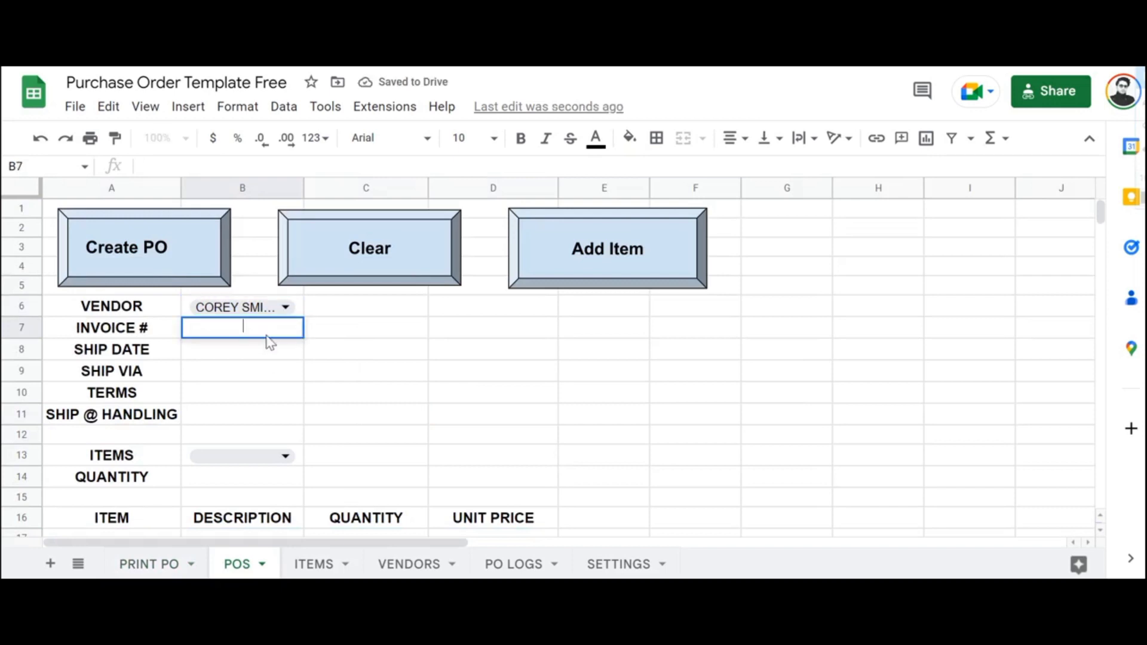
type("1234")
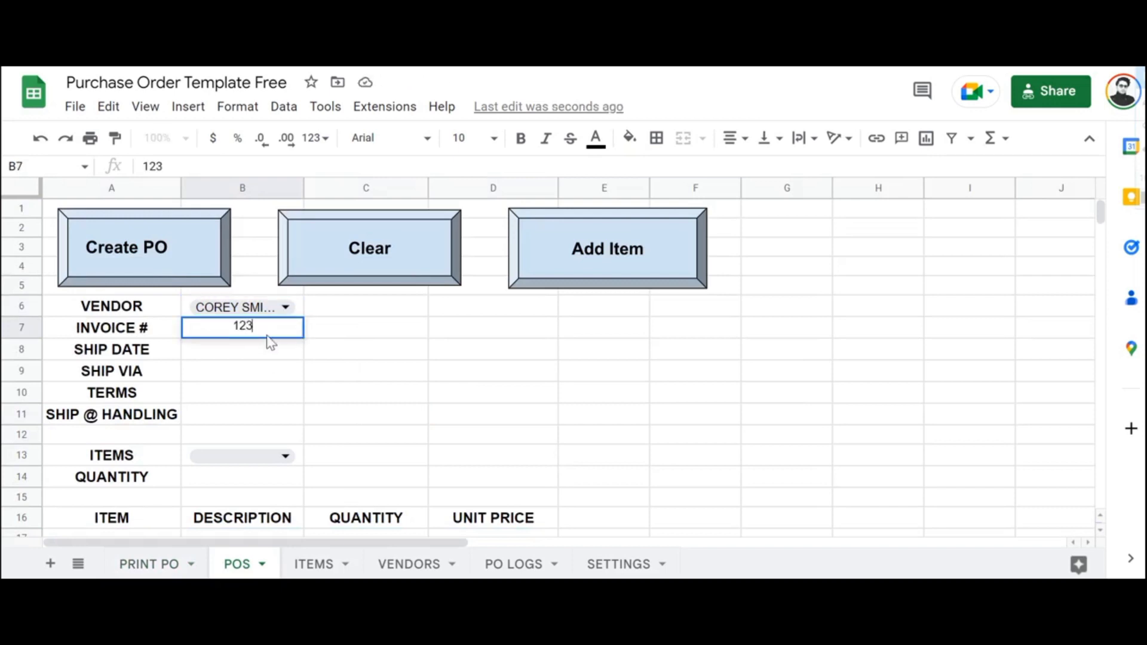
Set the ship date to 2023-02-17 and the SHIP VIA field to UPS
left_click(291, 355)
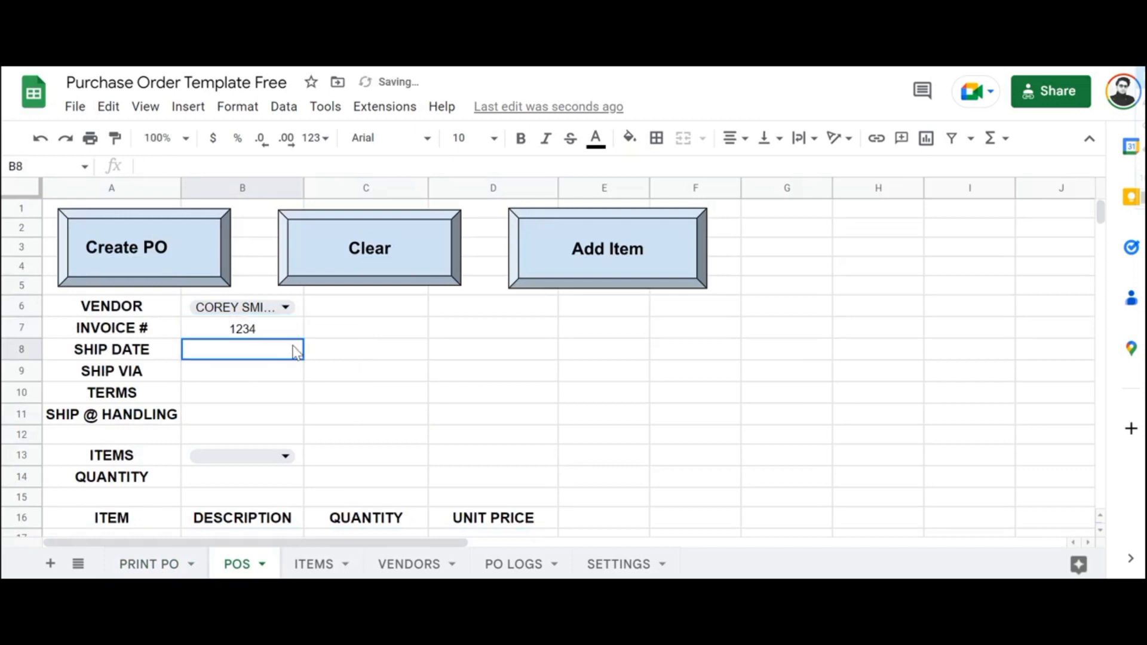
double_click(294, 353)
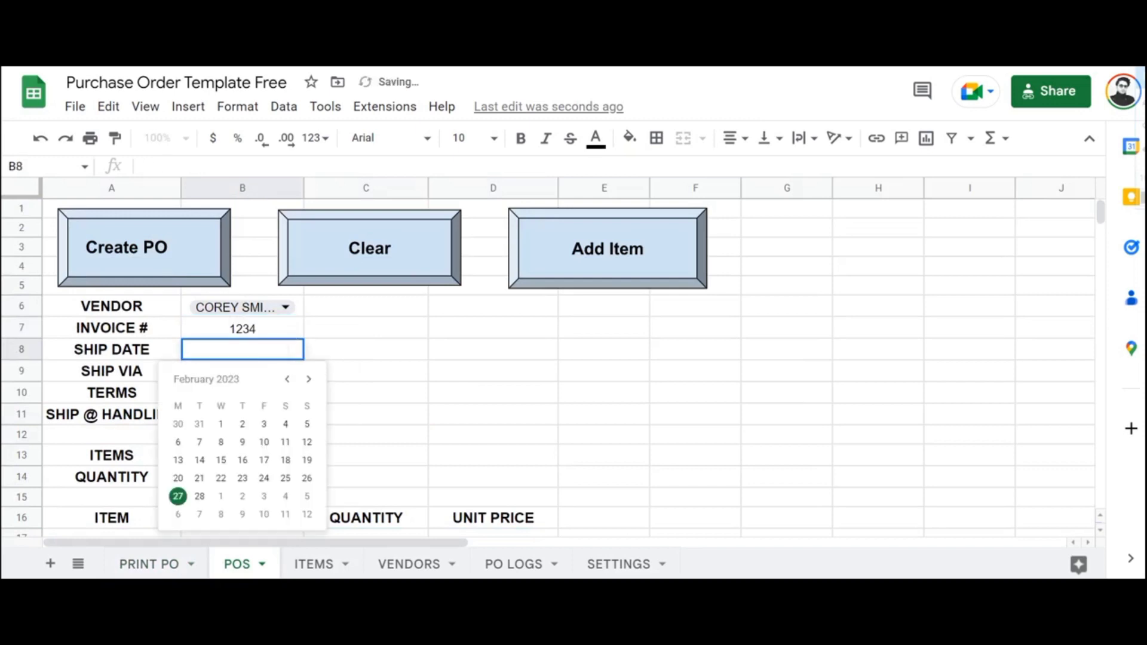
left_click(264, 460)
scroll(260, 403, "down", 1)
left_click(251, 319)
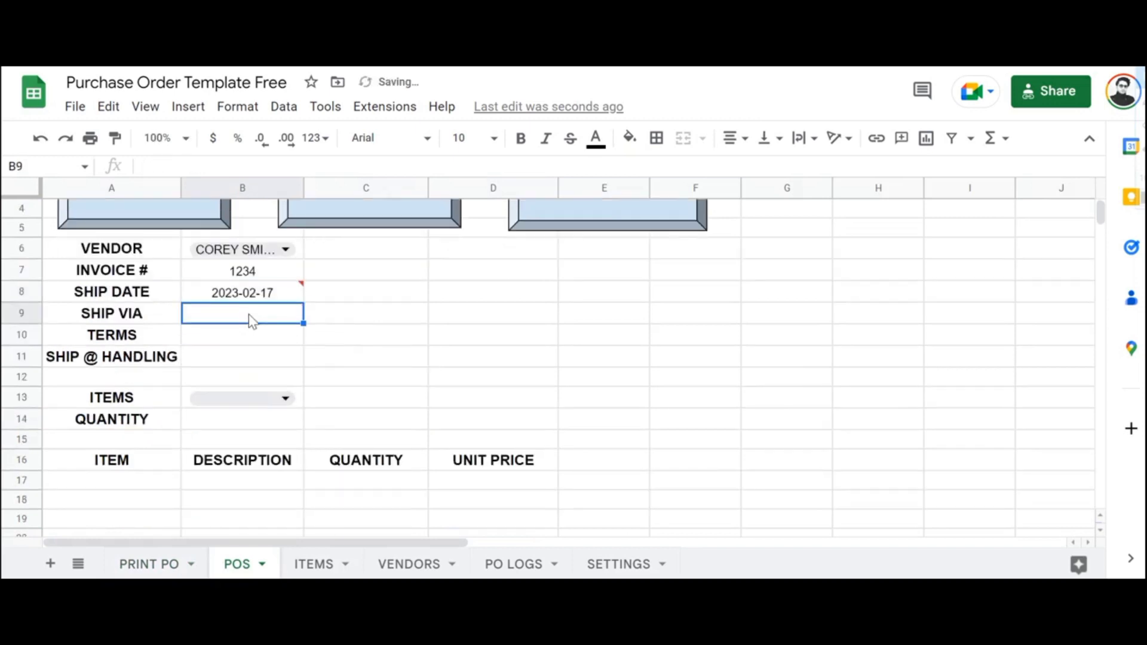
double_click(251, 320)
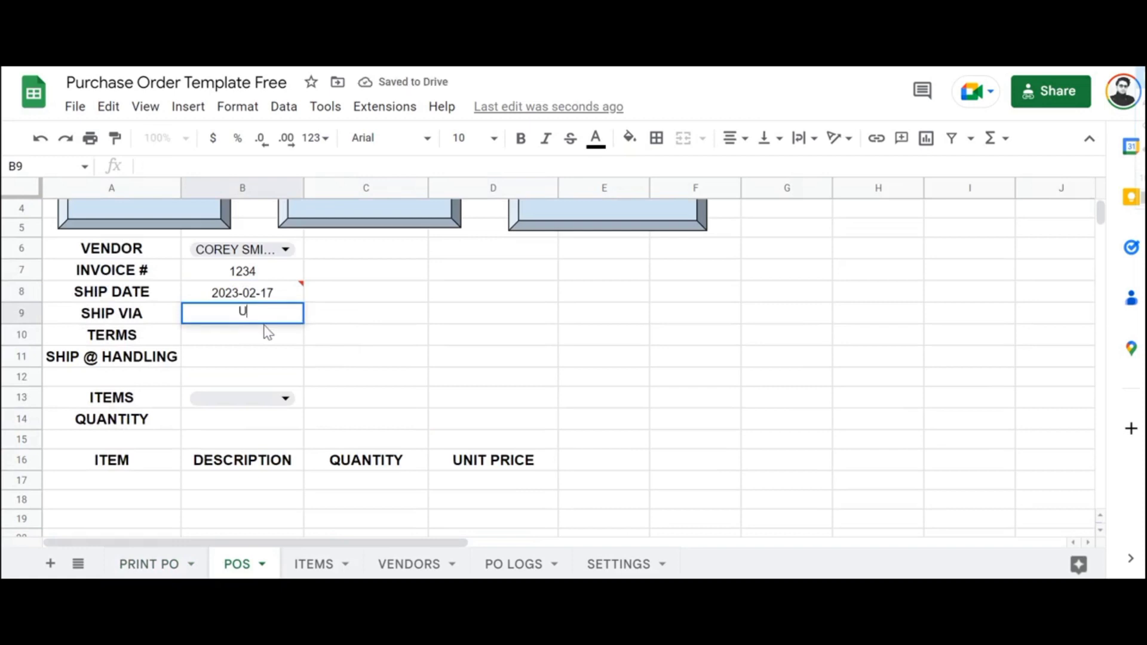
type("UP")
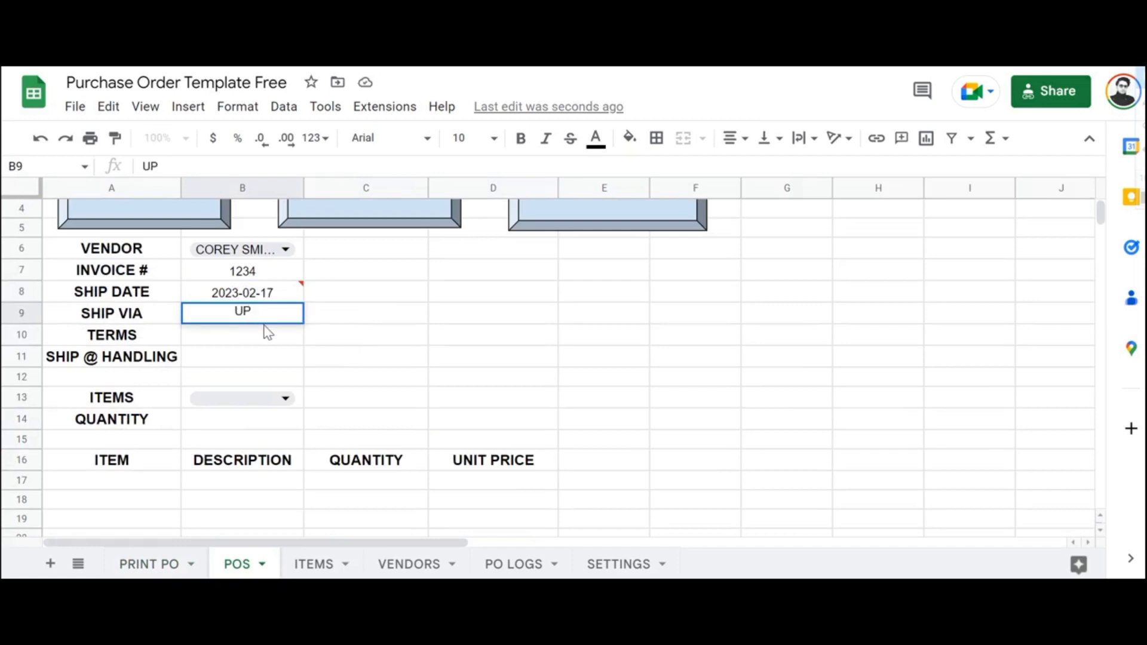
type("S")
Set the SHIP @ HANDLING amount to 20
double_click(273, 359)
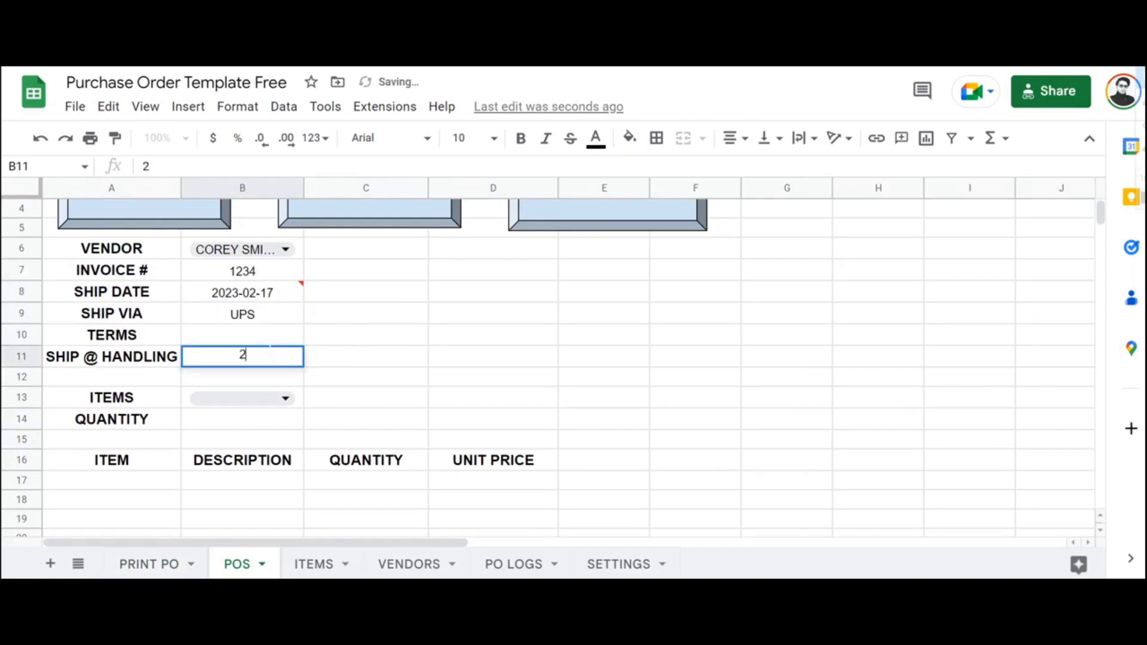
type("20")
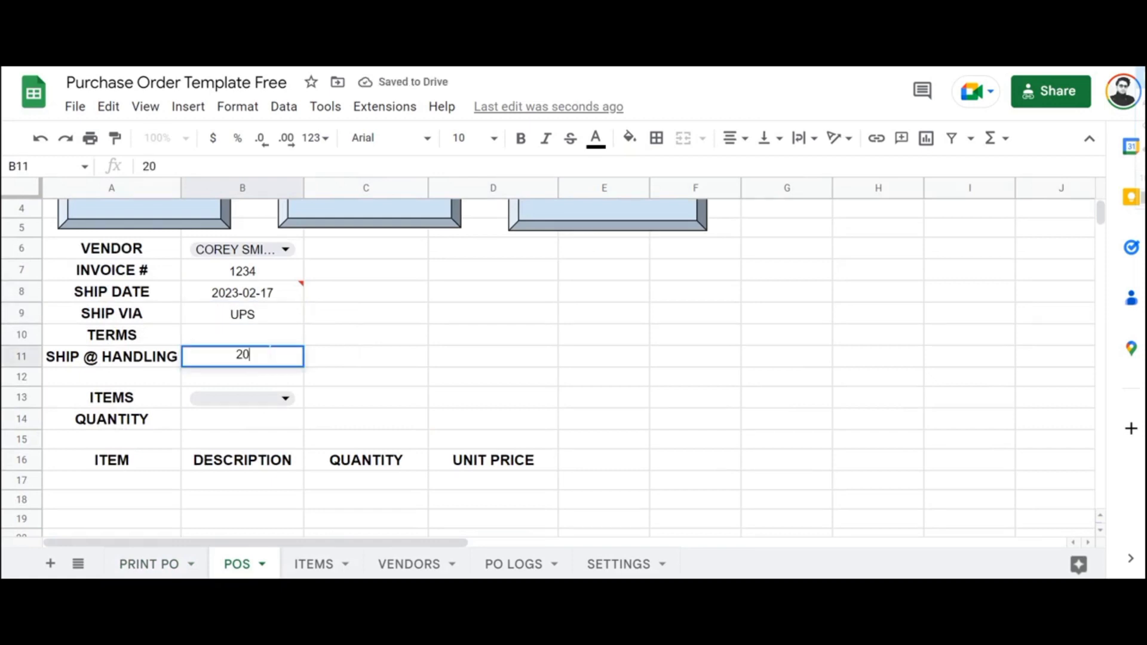
left_click(388, 362)
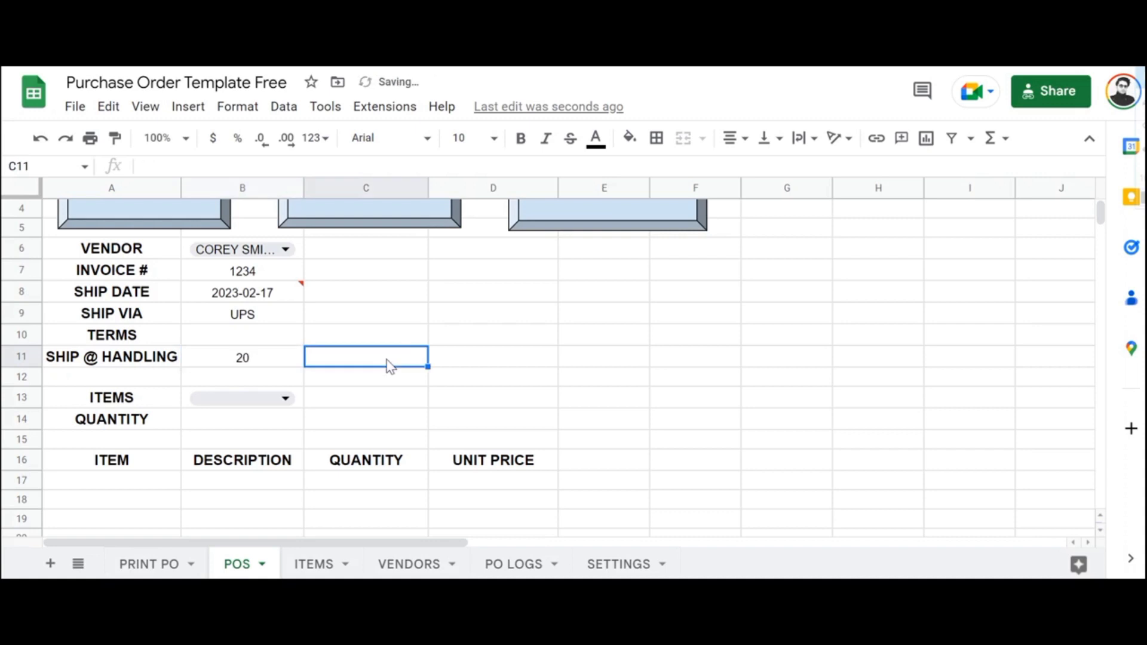
Choose ITEM 1 in the ITEMS field and set its quantity to 10
left_click(285, 398)
left_click(298, 424)
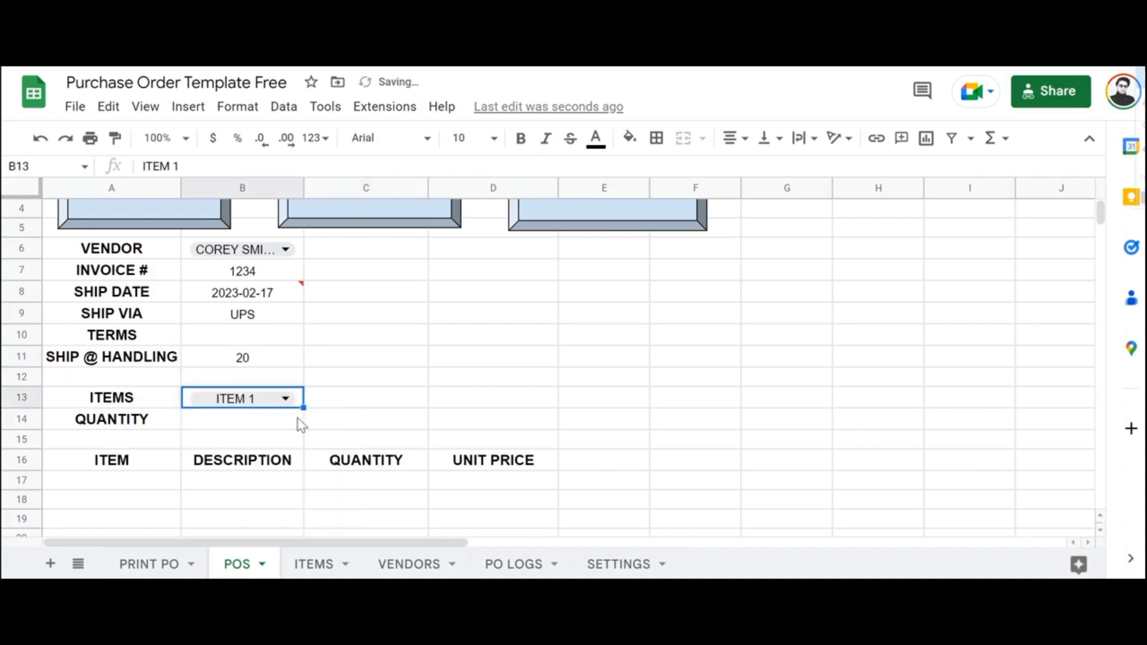
left_click(272, 423)
key("Return")
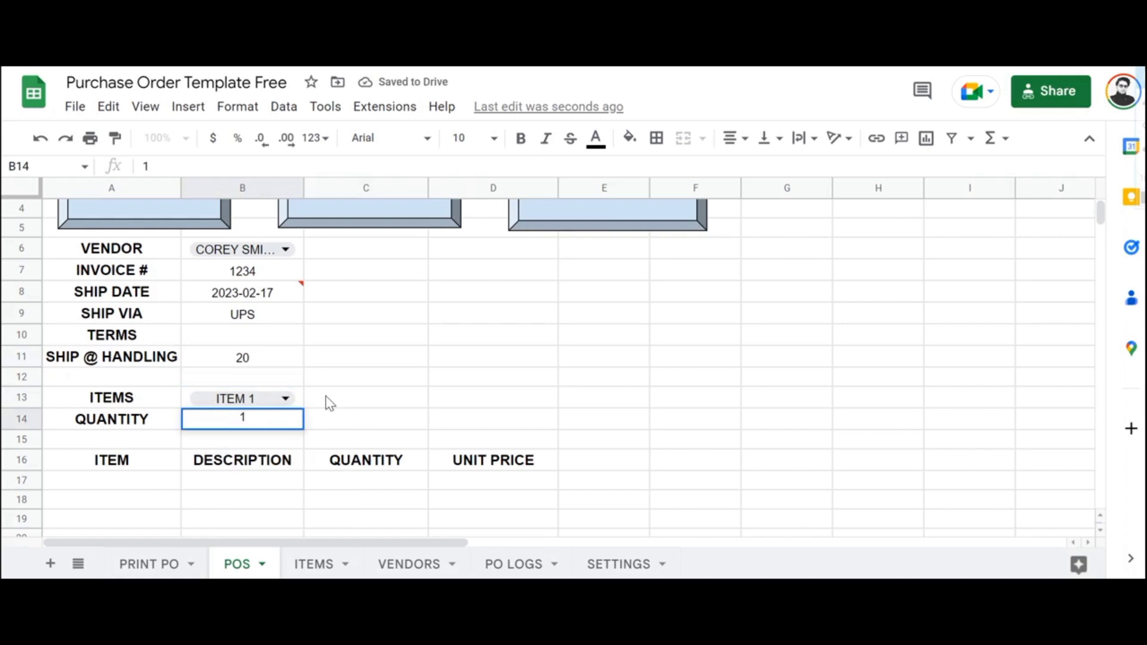
left_click(350, 426)
Run the Add Item button's script and check the item row A17:D17 on the POS sheet
scroll(386, 370, "up", 1)
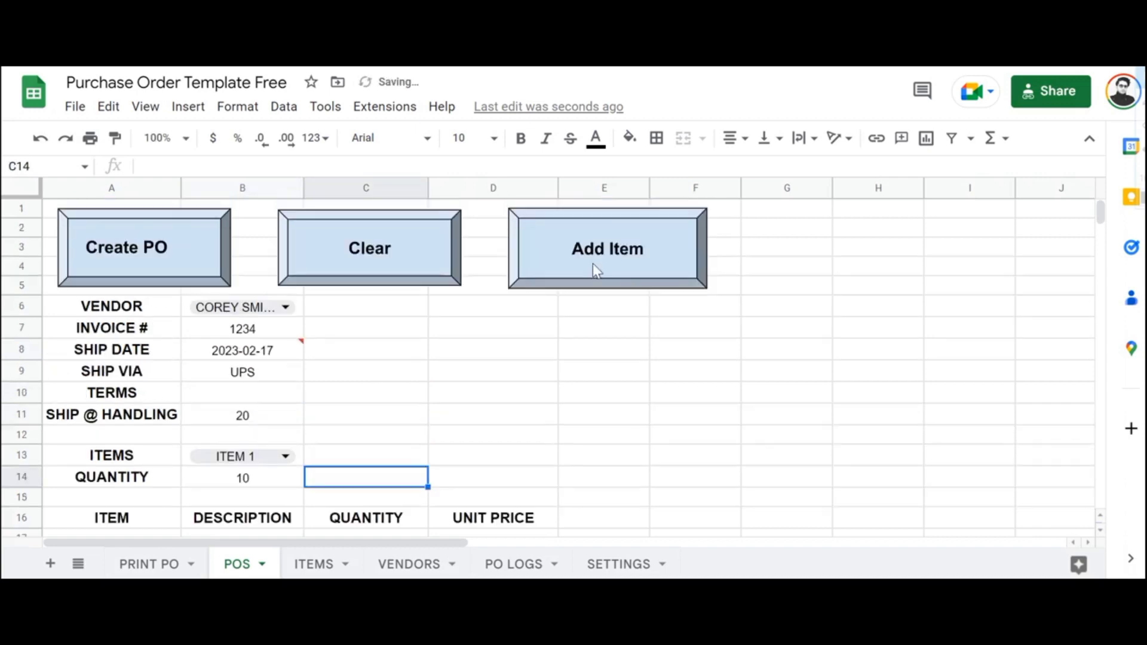
left_click(622, 248)
scroll(588, 309, "down", 2)
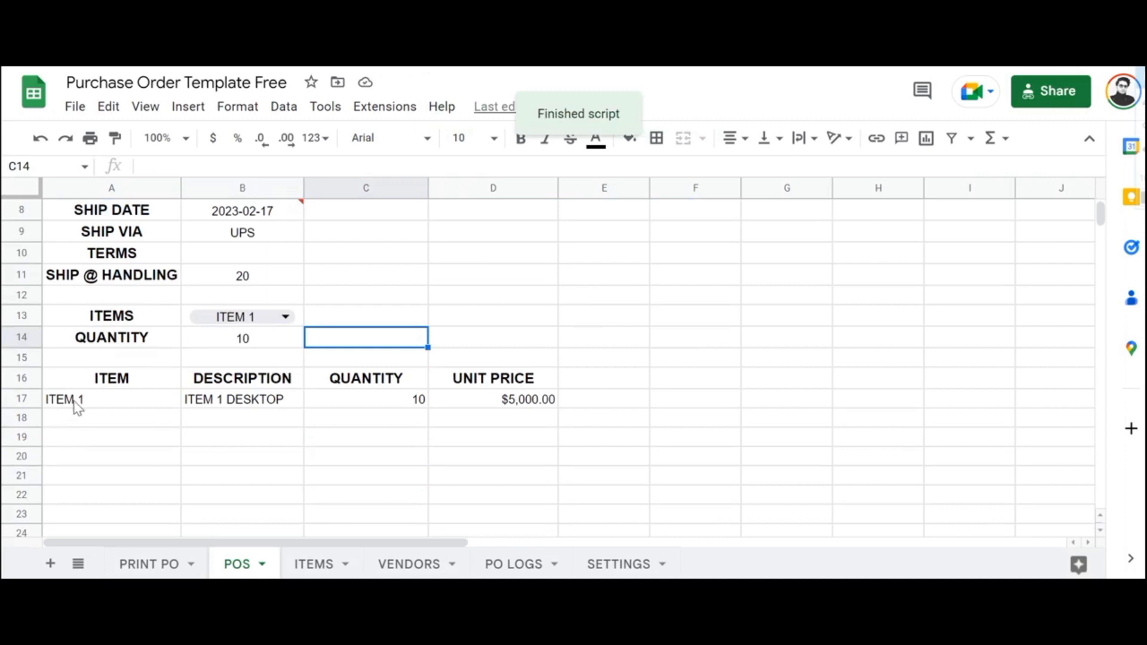
left_click_drag(78, 405, 487, 406)
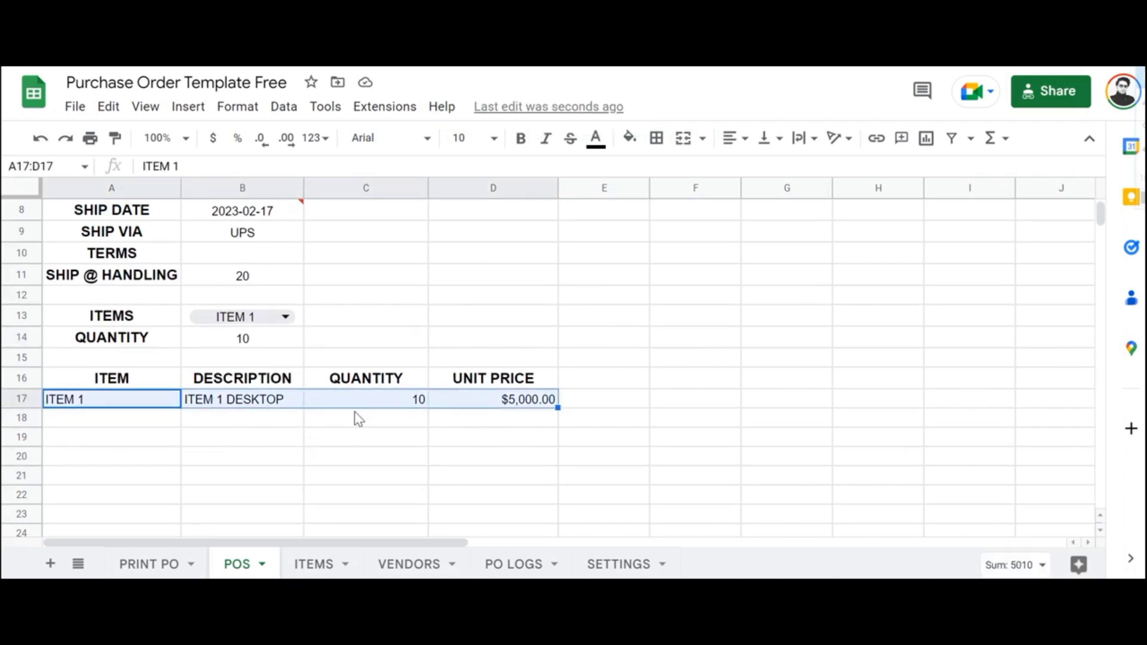
Run the Create PO button's script and check the purchase order's details, items and totals on the PRINT PO sheet
scroll(357, 414, "up", 3)
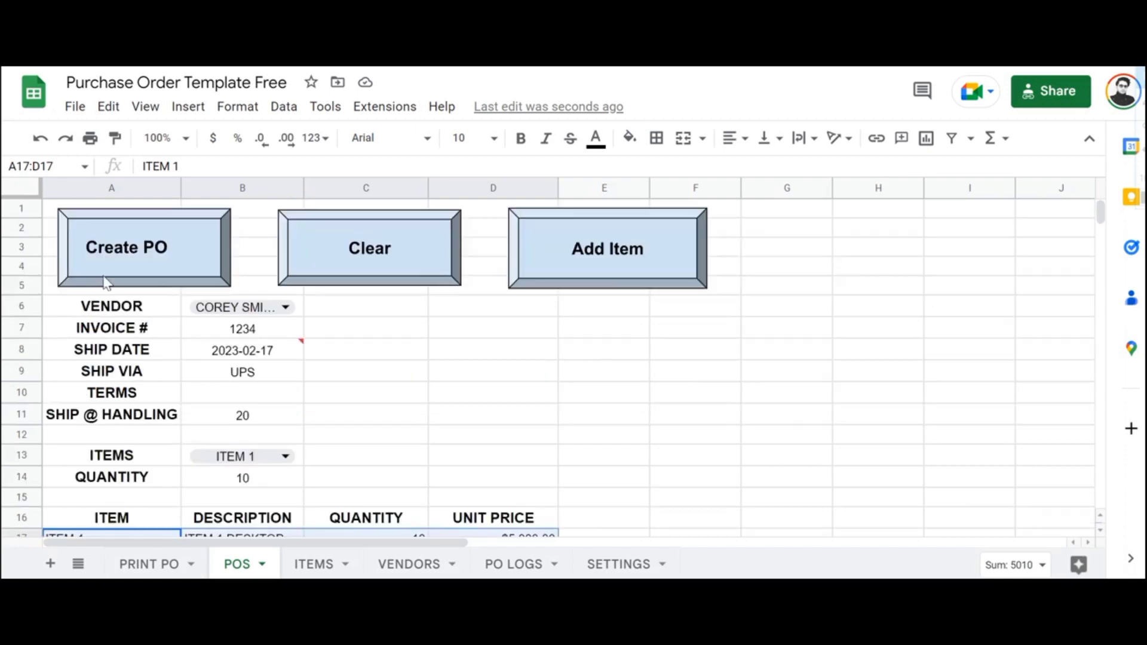
left_click(356, 375)
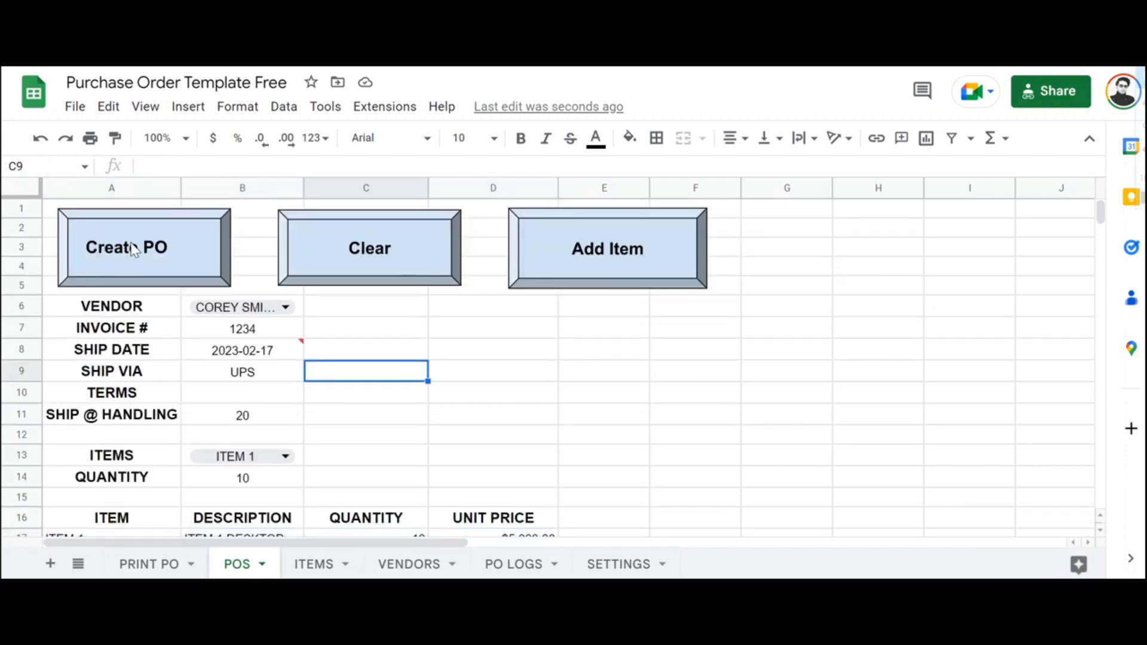
left_click(132, 249)
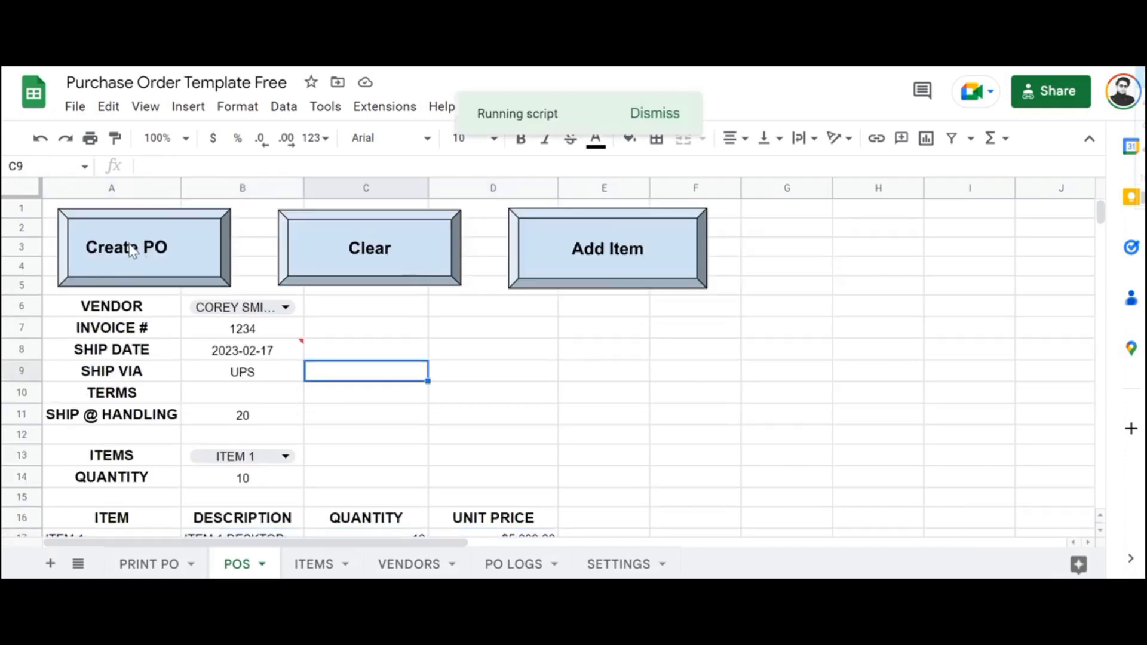
left_click(133, 565)
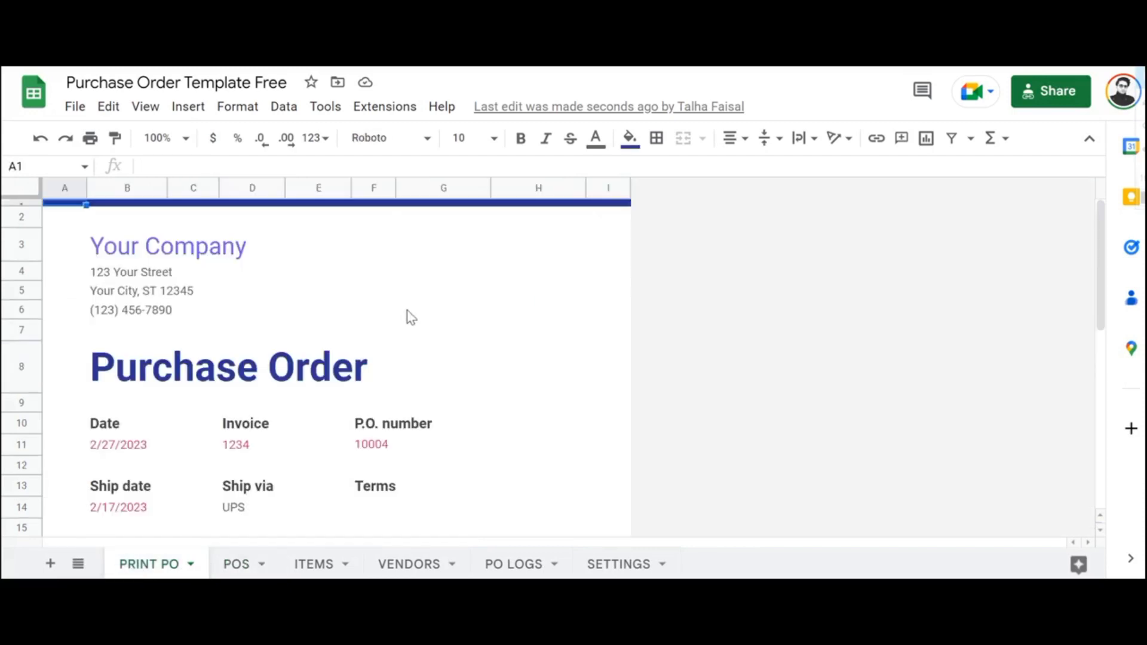
scroll(410, 317, "down", 7)
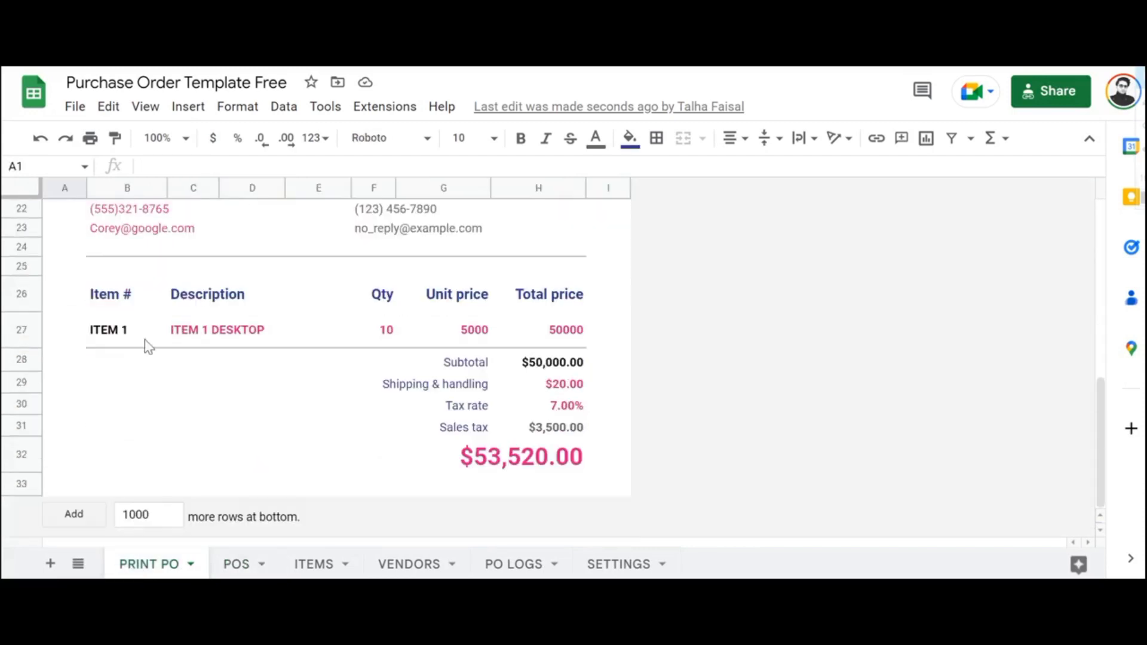
Preview the purchase order on the PRINT PO sheet for printing, check the print range options, and leave without printing
scroll(330, 404, "up", 5)
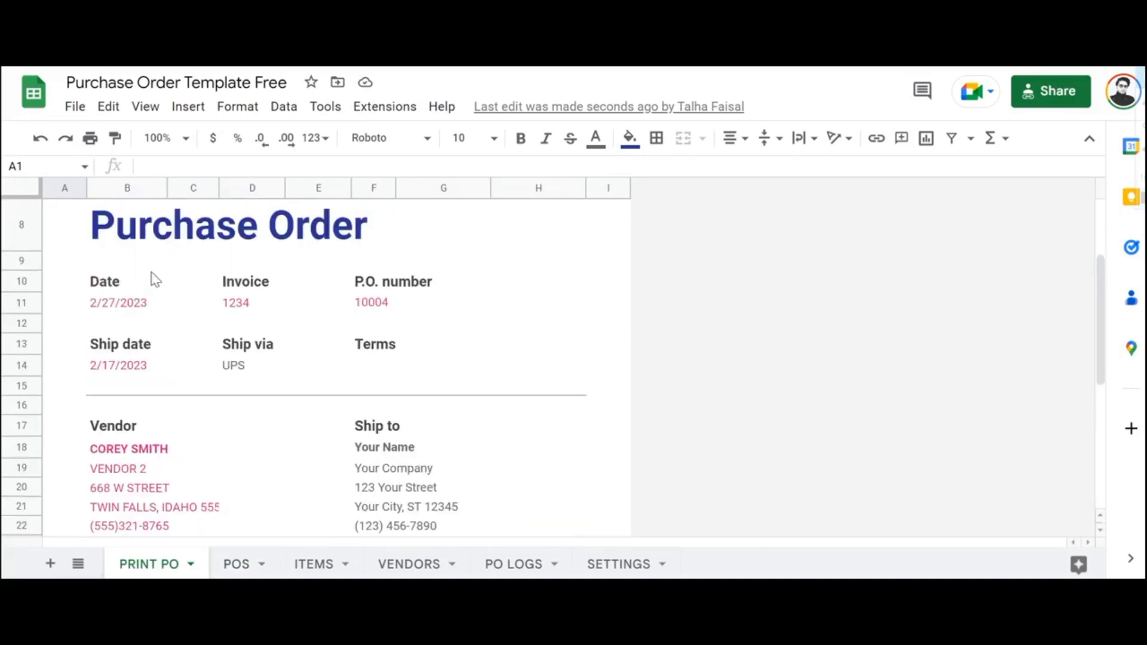
scroll(192, 264, "up", 2)
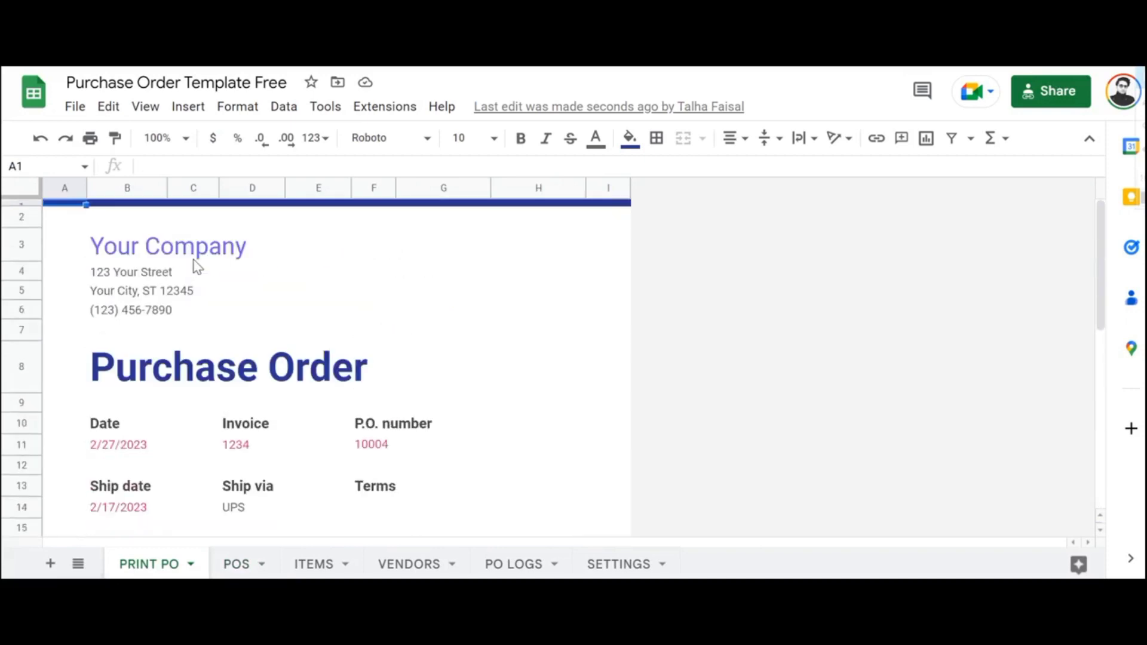
left_click(91, 140)
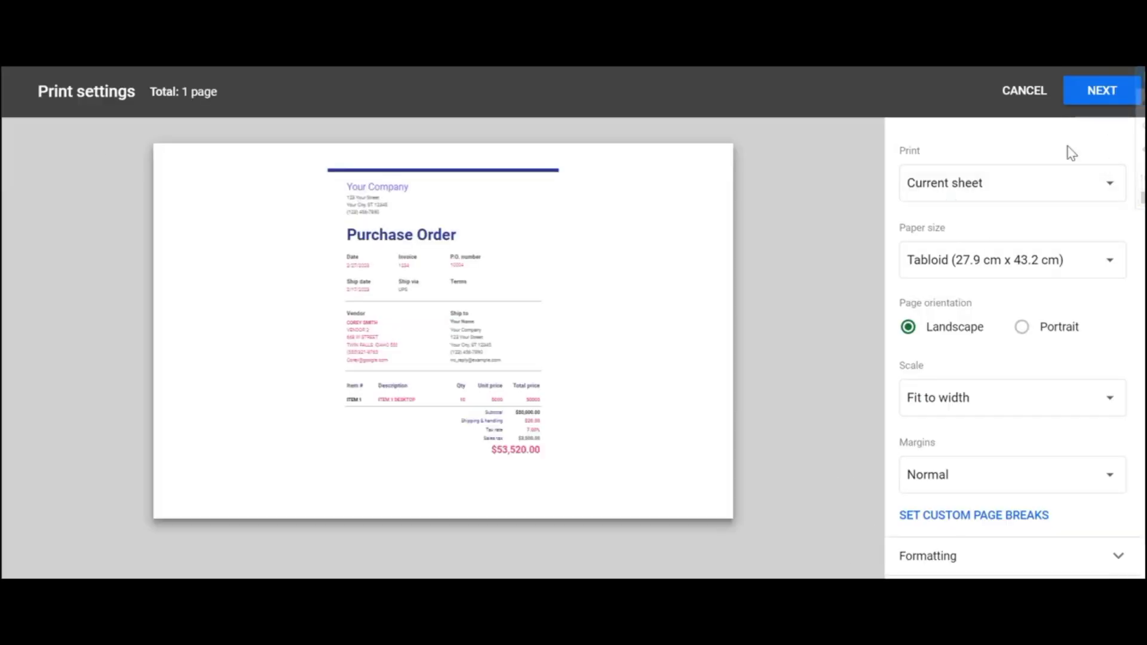
left_click(1034, 187)
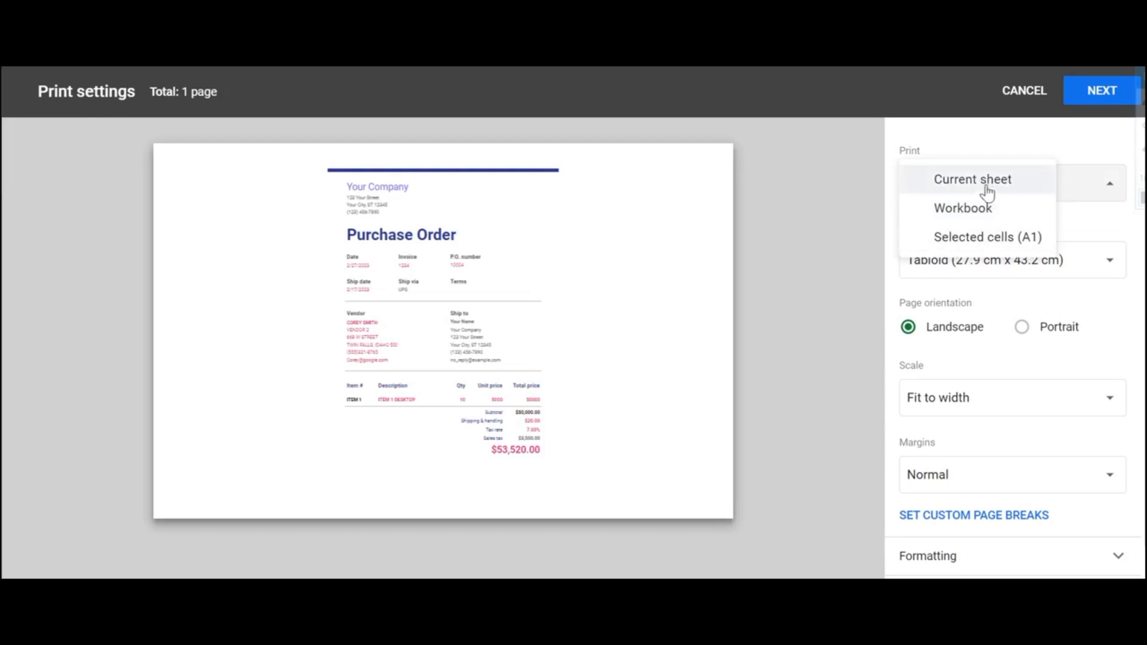
left_click(1100, 186)
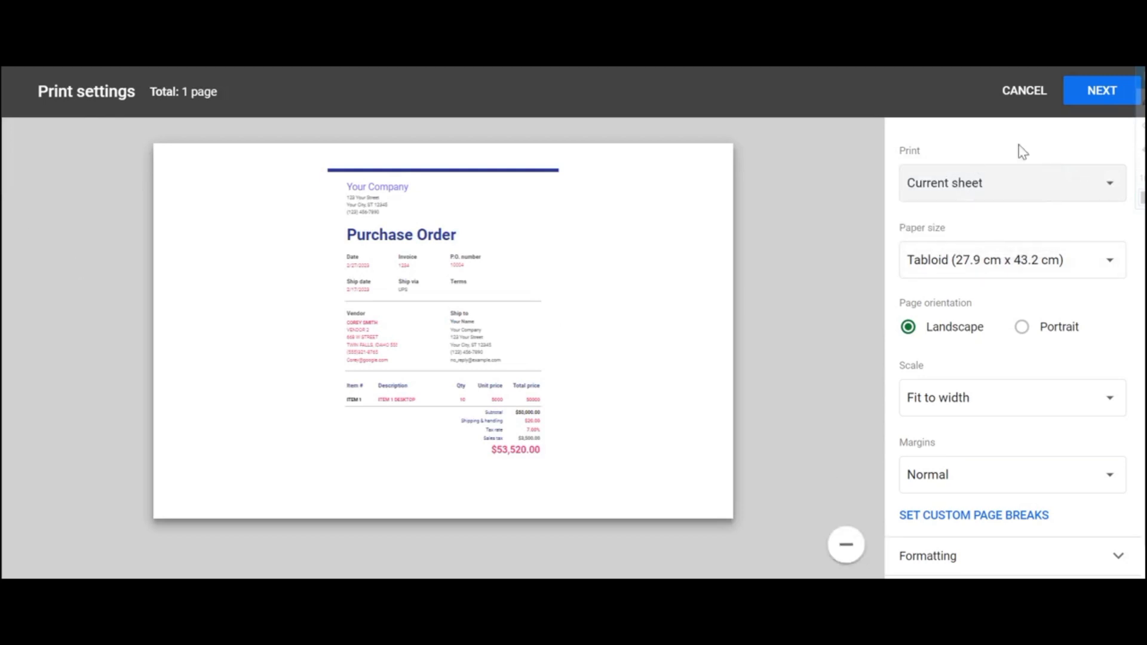
left_click(1024, 96)
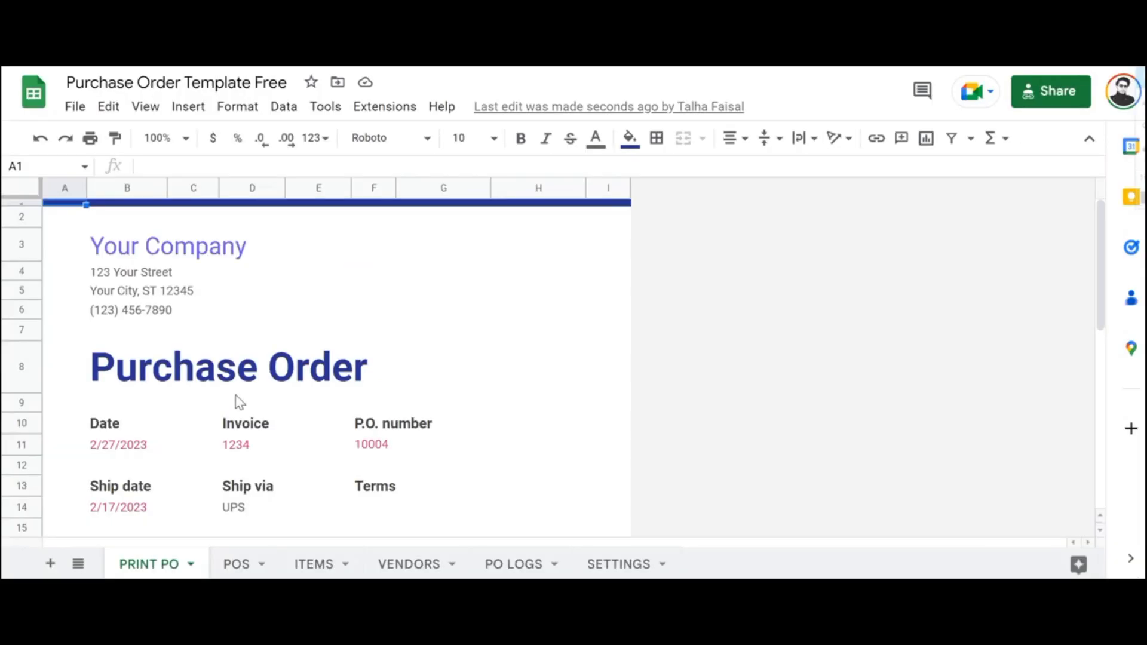